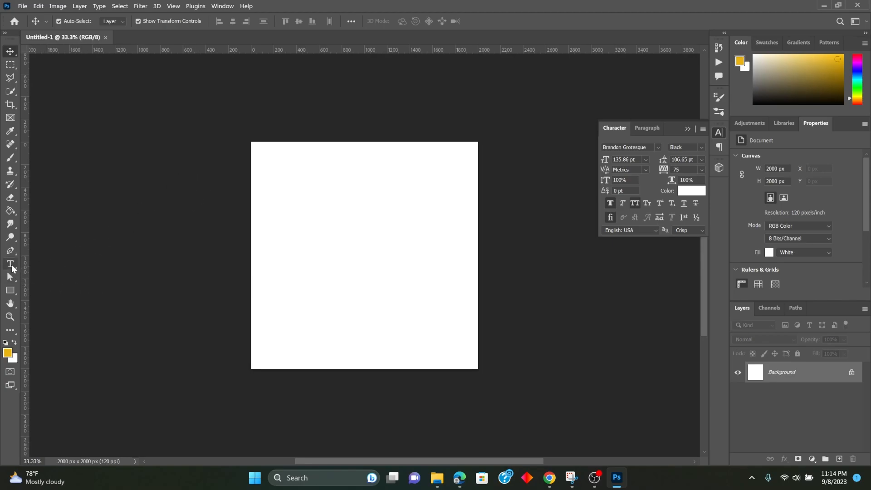
- Add a text layer reading "Love llly" in the upper part of the canvas
click(11, 265)
click(303, 192)
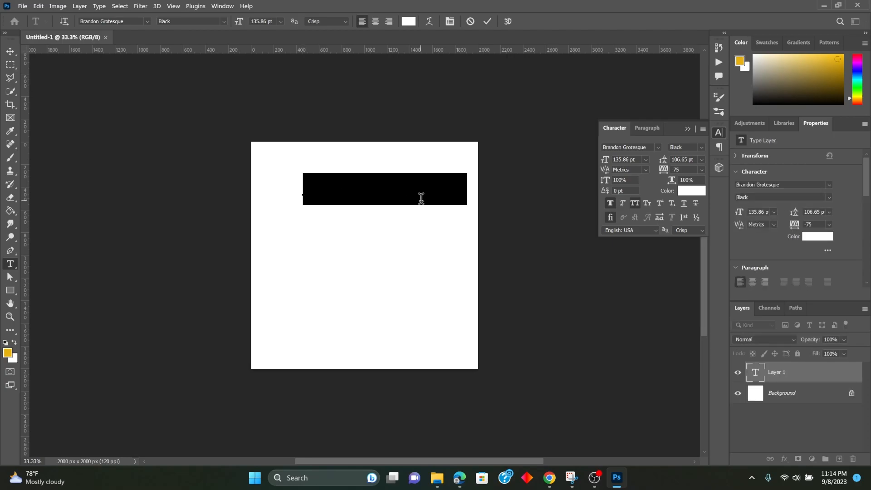
text(just )
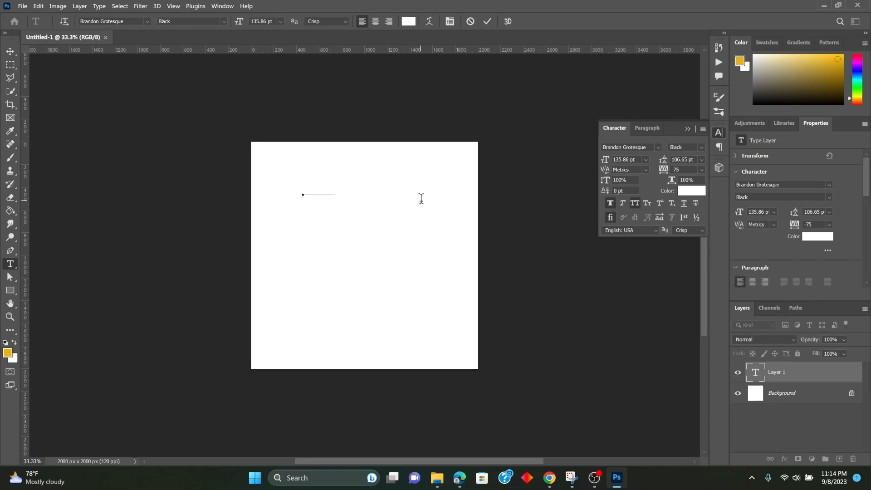
text(le)
key(BackSpace)
text(et)
key(BackSpace)
key(BackSpace)
text(et)
key(BackSpace)
text(et)
click(487, 21)
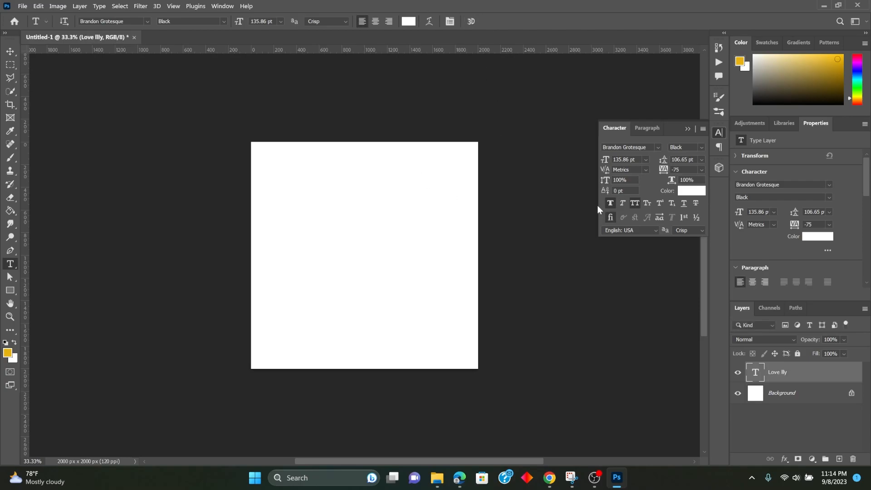
- Set the "Love llly" text colour to black (000000) and position it near the horizontal centre of the upper canvas
key(v)
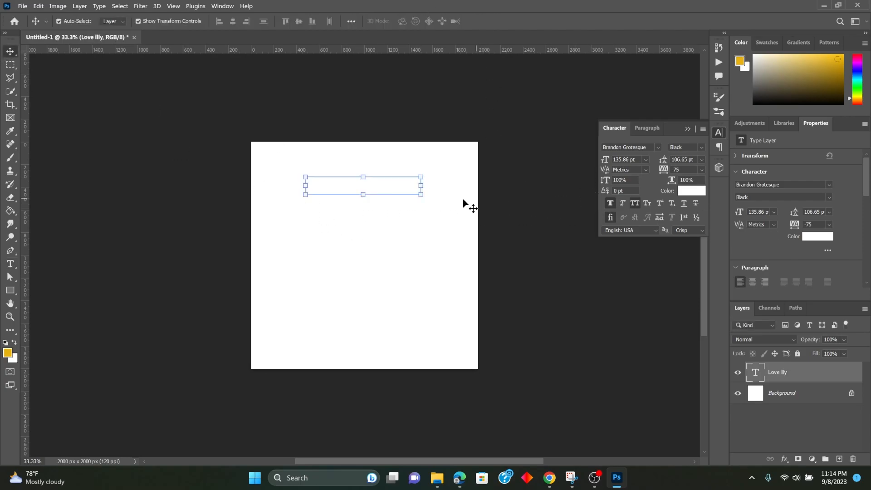
drag(381, 188, 375, 206)
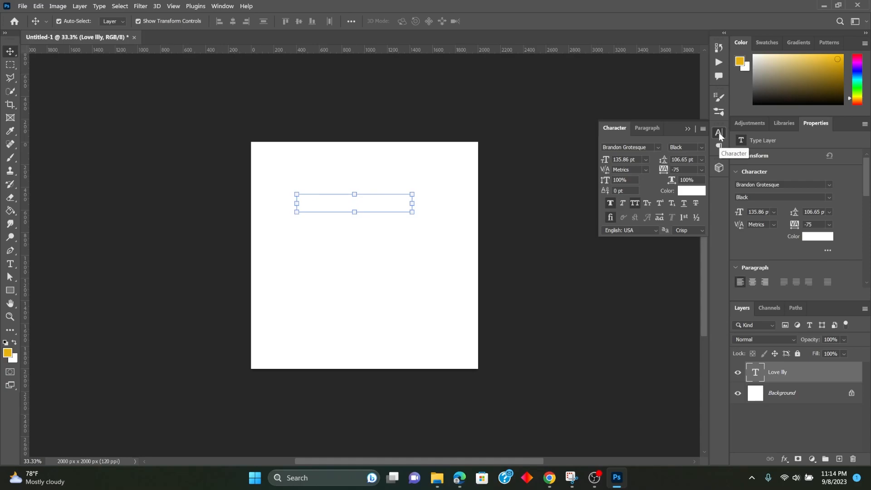
click(684, 194)
drag(672, 276, 595, 406)
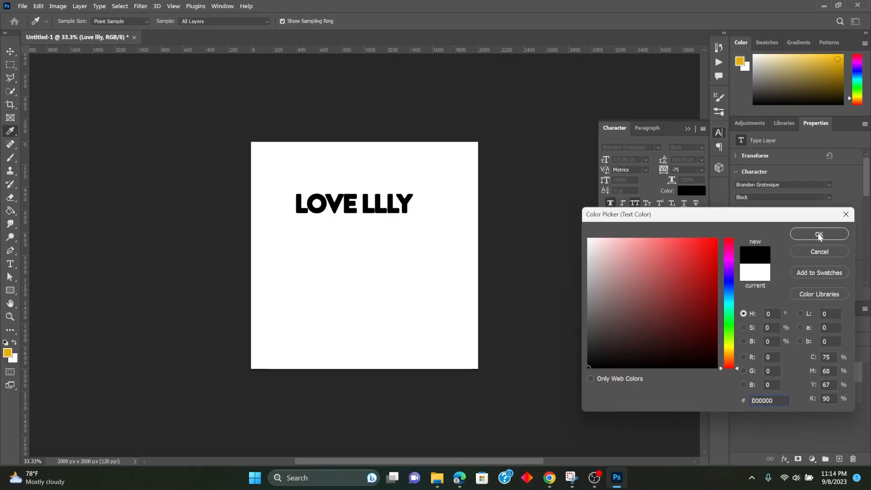
click(819, 234)
drag(362, 206, 376, 206)
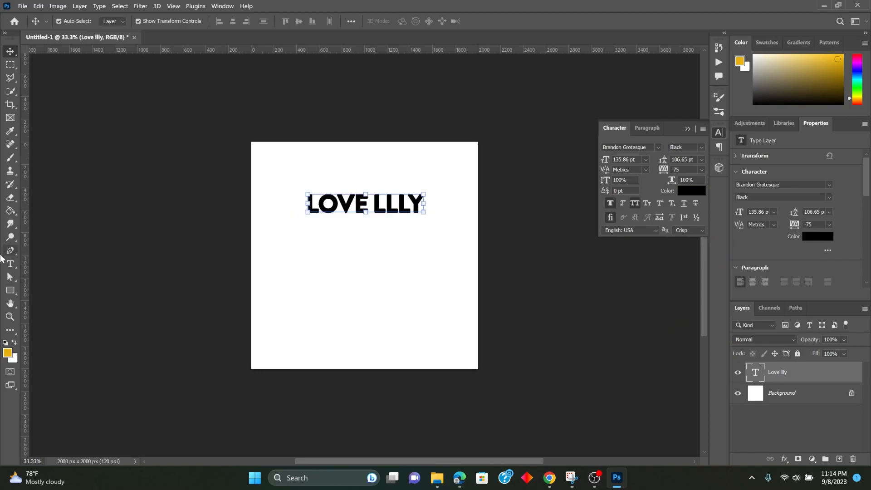
- Replace the word "llly" in the text layer with "My JOB"
click(10, 263)
click(373, 207)
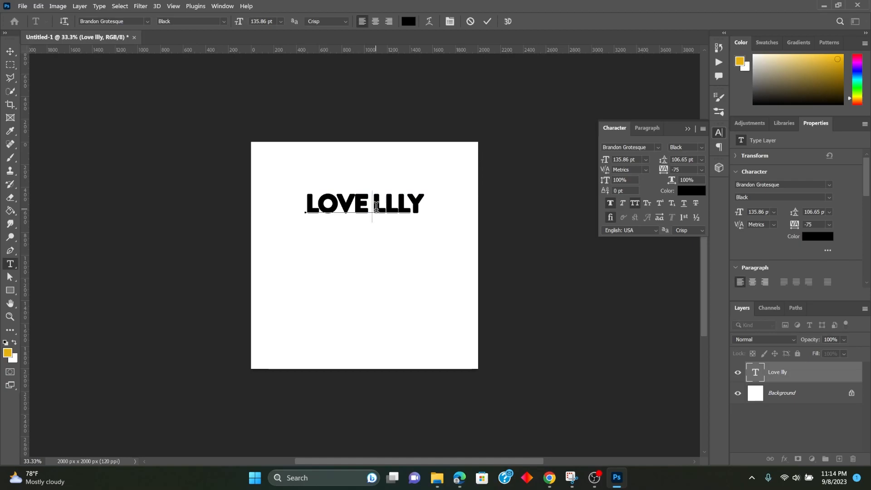
key(Delete)
key(Delete)
key(Delete)
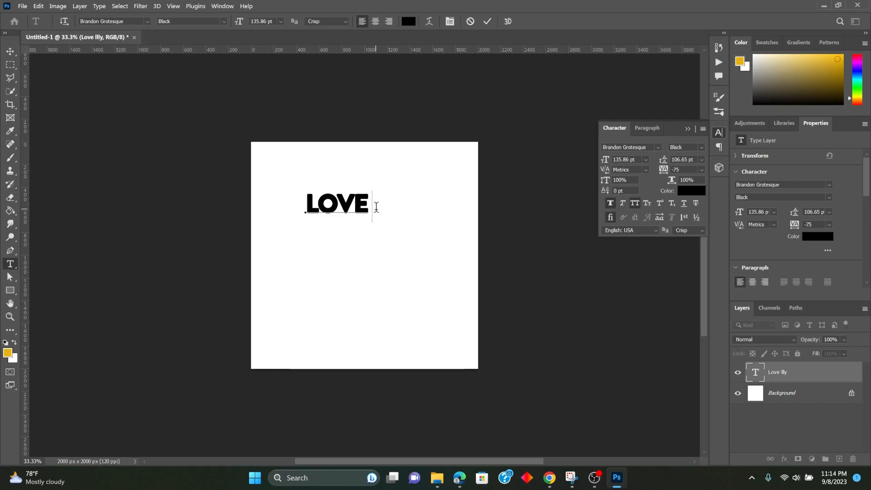
text(M)
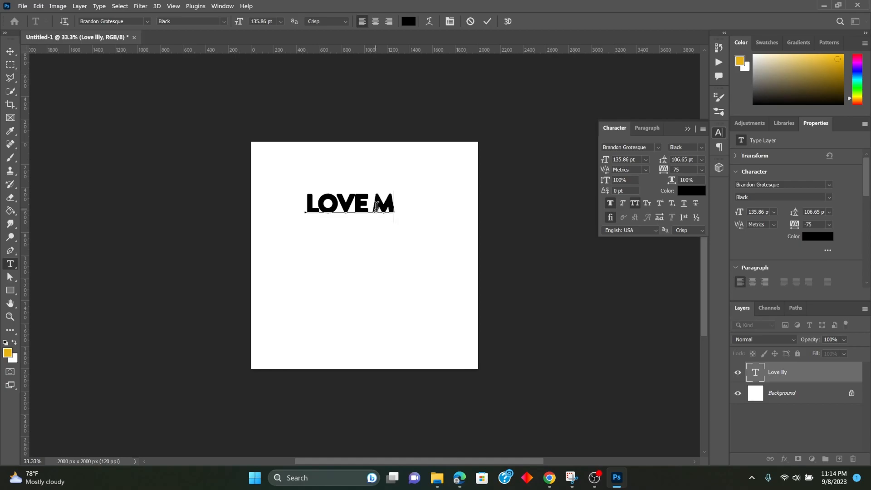
text(Y JOB)
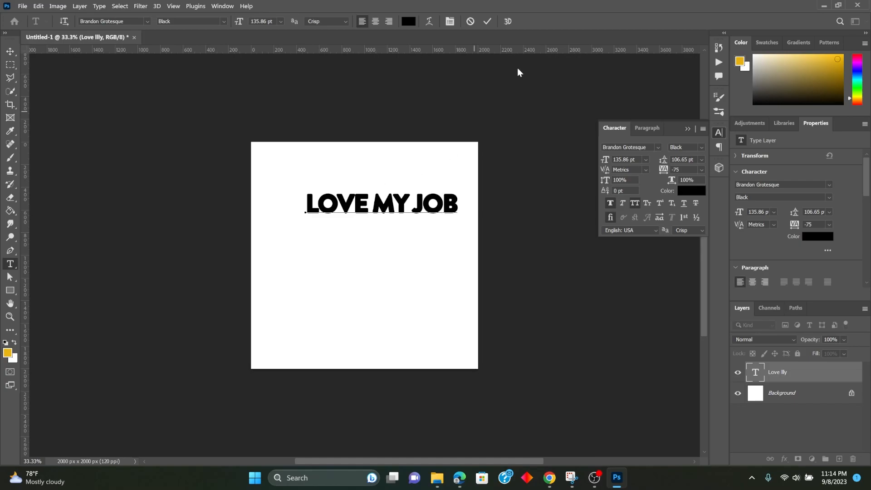
click(487, 22)
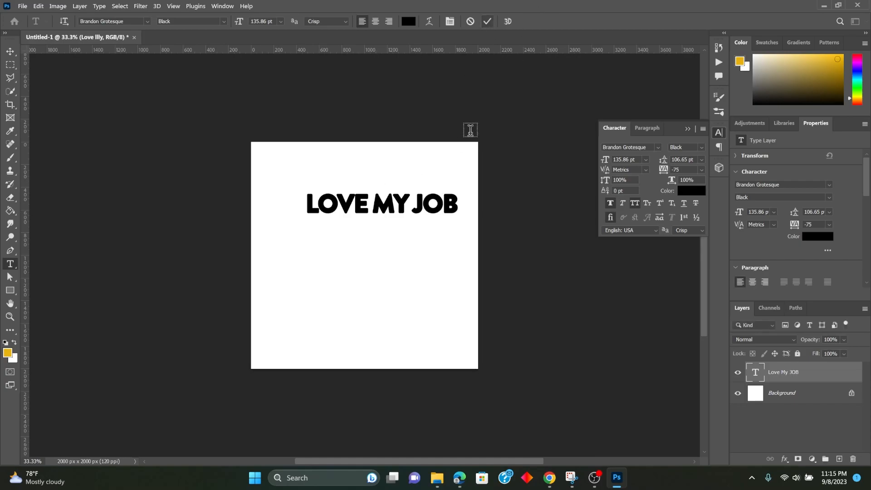
- Position the "LOVE MY JOB" heading in the upper part of the canvas and duplicate it directly below
click(10, 52)
drag(409, 212, 387, 245)
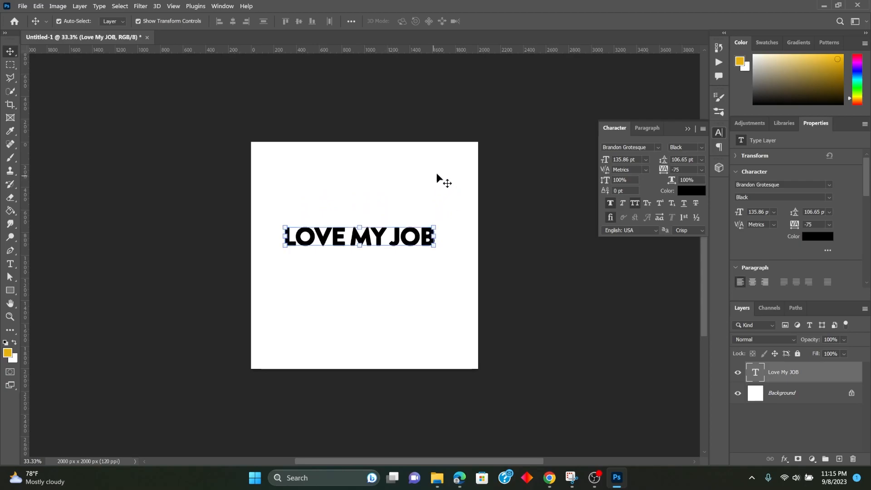
click(526, 131)
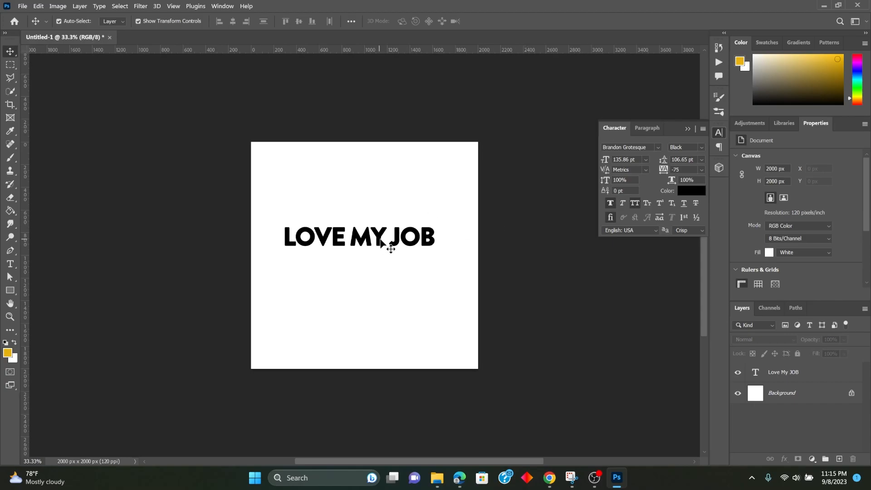
drag(379, 241, 379, 199)
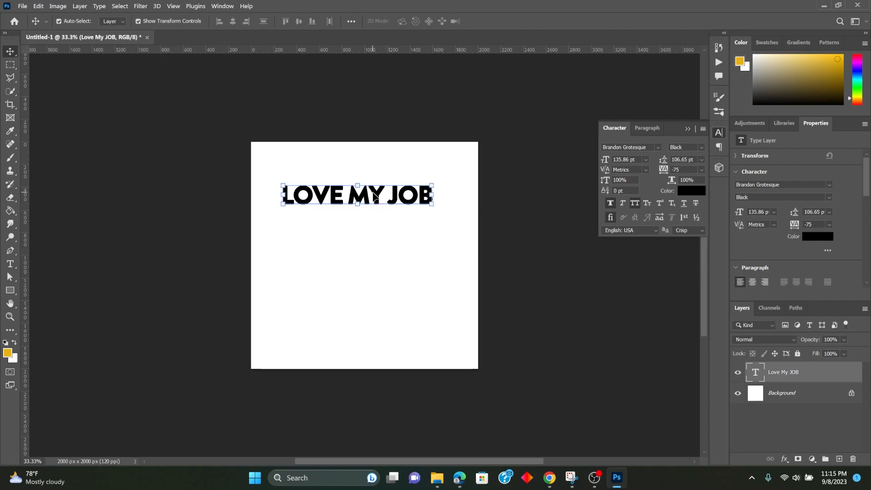
drag(375, 196, 377, 249)
- Turn off All Caps for the lower copy, change its wording to "Love My Job" and centre it under the heading
click(635, 204)
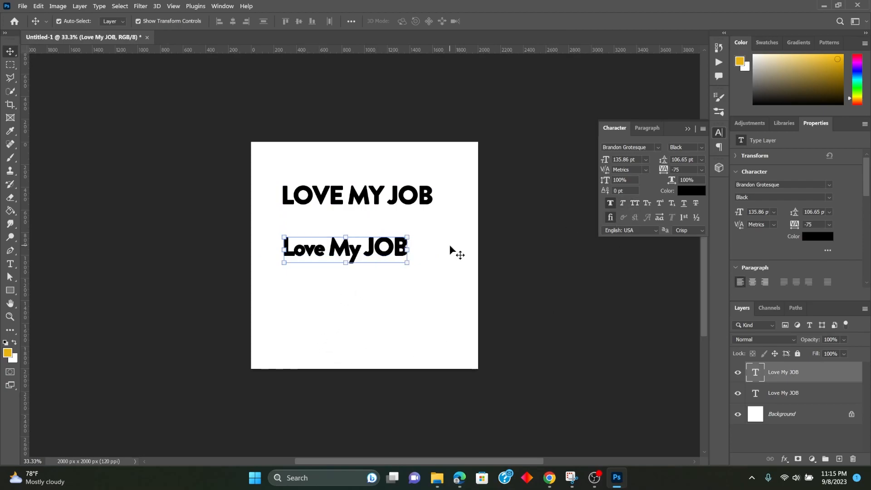
double_click(390, 247)
click(393, 247)
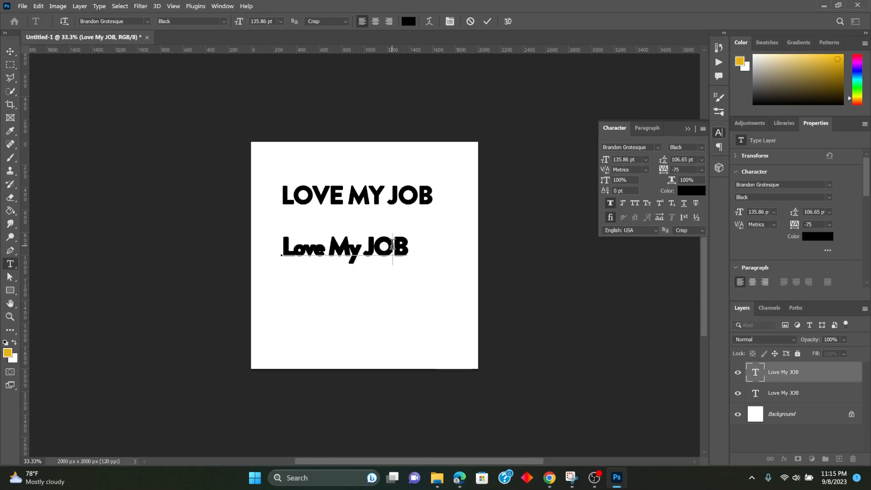
key(Delete)
key(BackSpace)
text(ob)
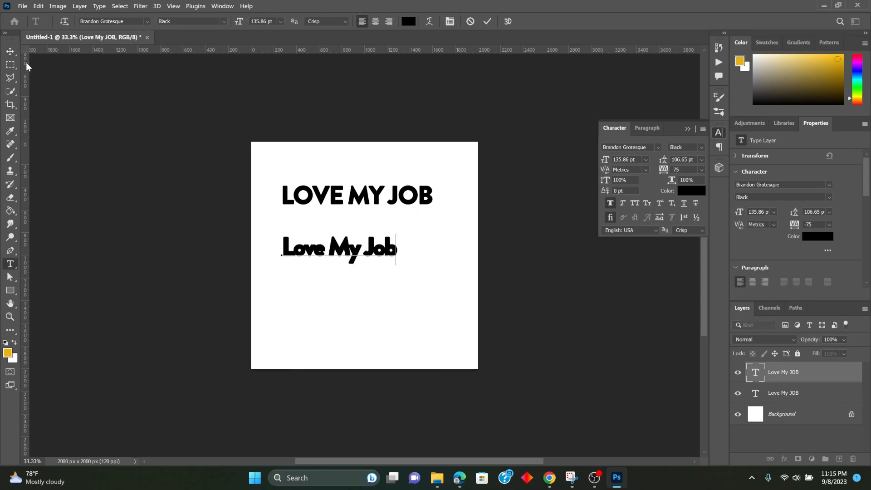
click(10, 51)
drag(387, 247, 404, 249)
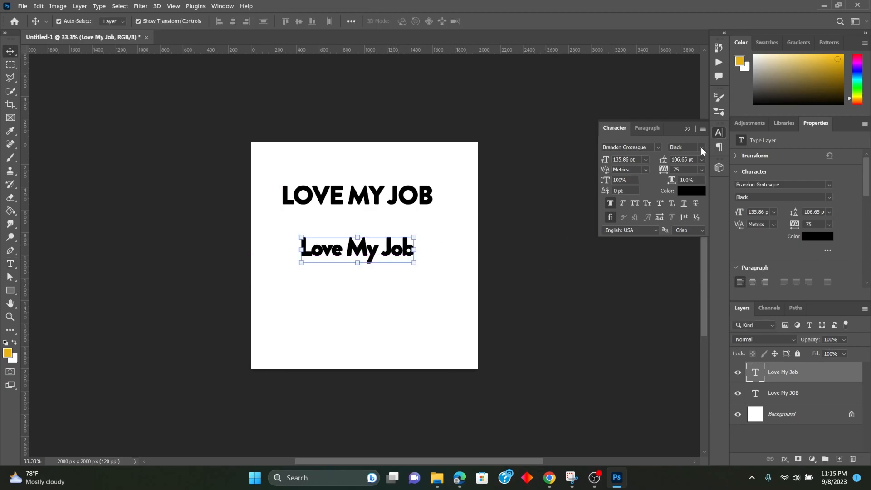
click(701, 148)
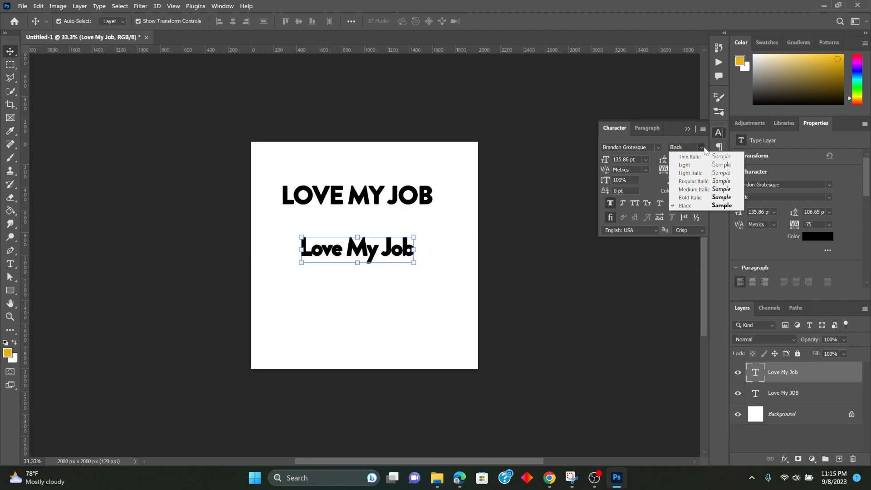
click(704, 147)
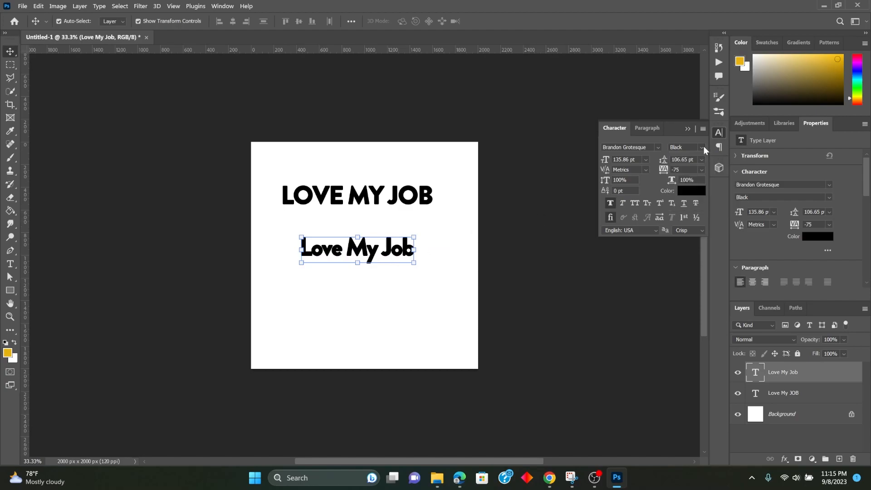
click(657, 147)
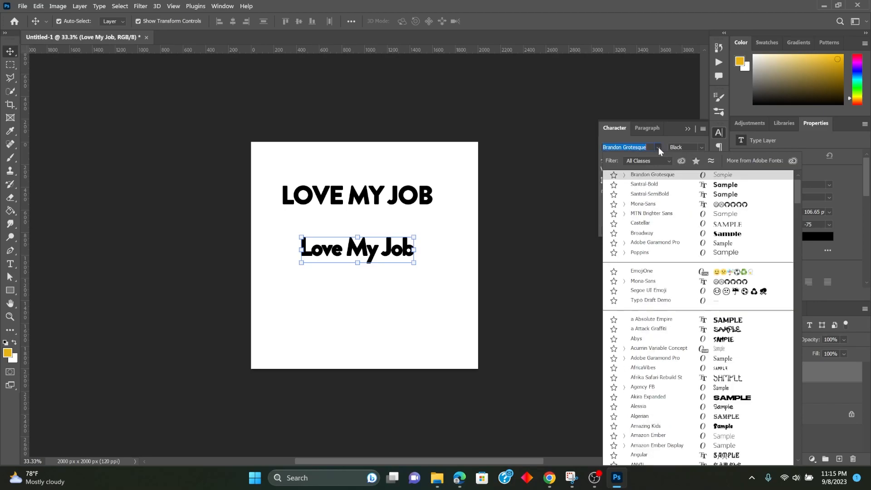
key(Down)
click(682, 138)
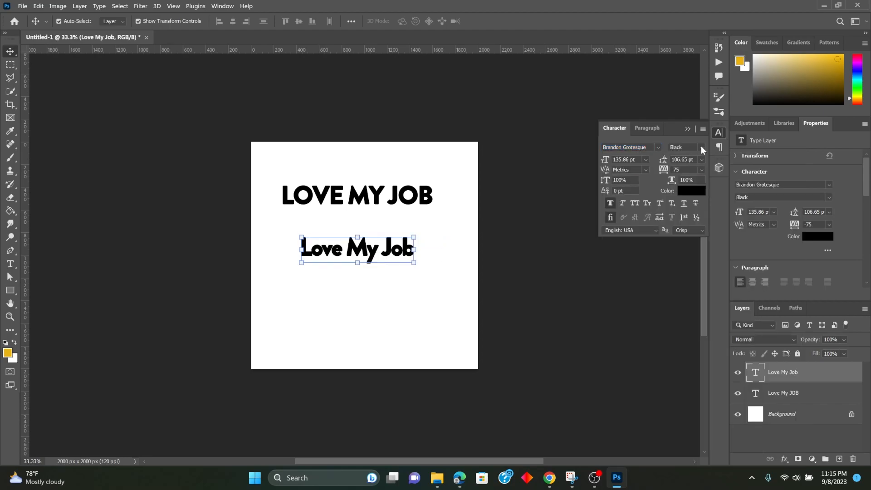
- Set the lower text's font style to Light and move it slightly closer to the heading
click(700, 146)
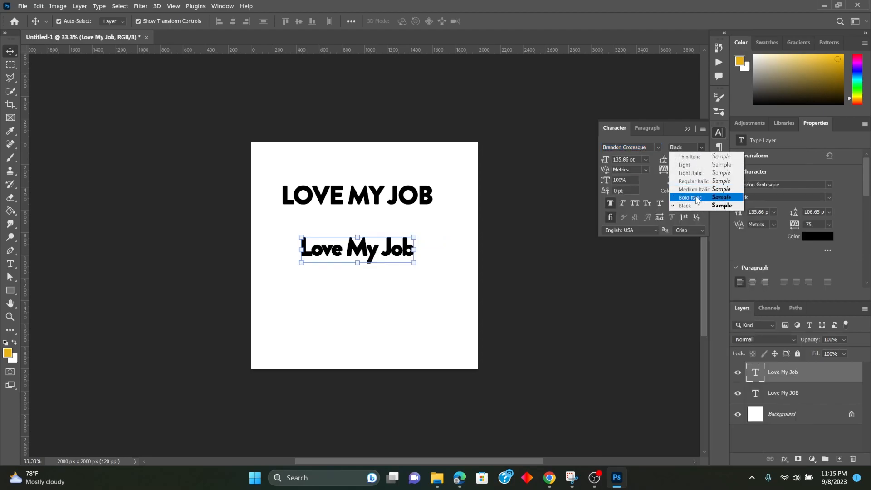
click(692, 165)
drag(406, 250, 407, 240)
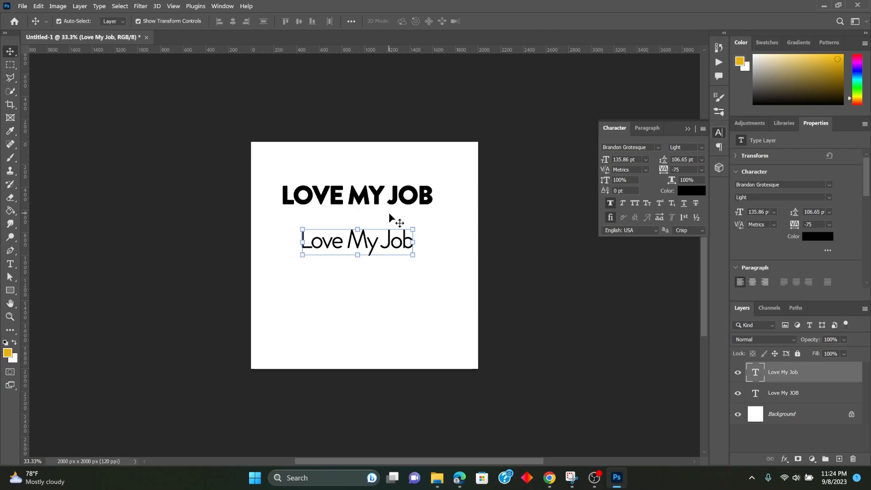
- Select both text layers and delete them from the canvas
click(355, 202)
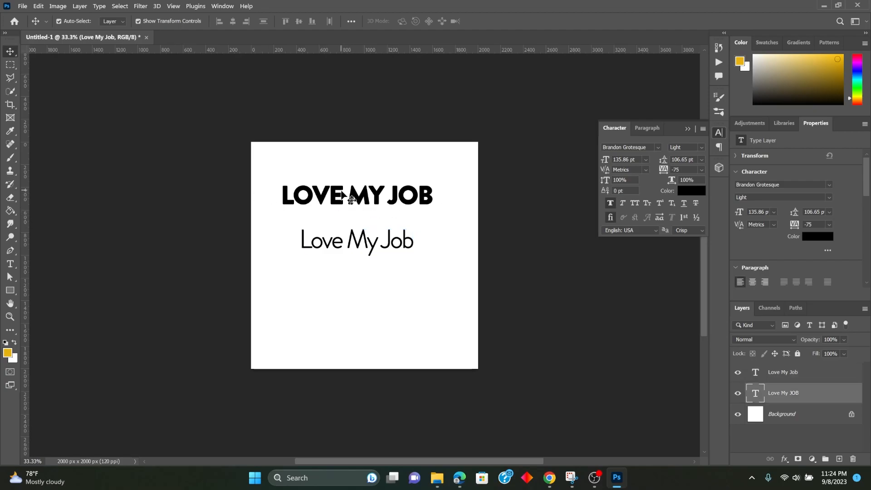
click(344, 249)
shift+click(339, 195)
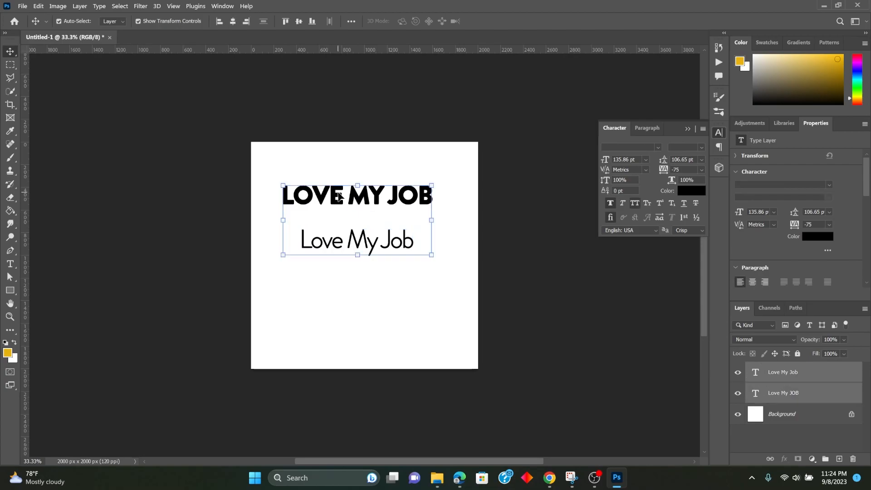
key(Delete)
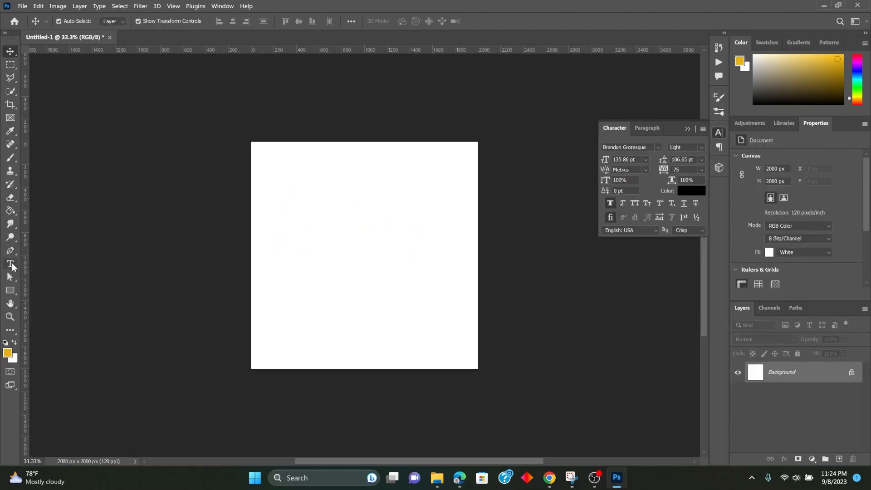
- Add a text layer reading "Love" in the upper part of the canvas and place a duplicate directly below it
click(10, 264)
click(292, 200)
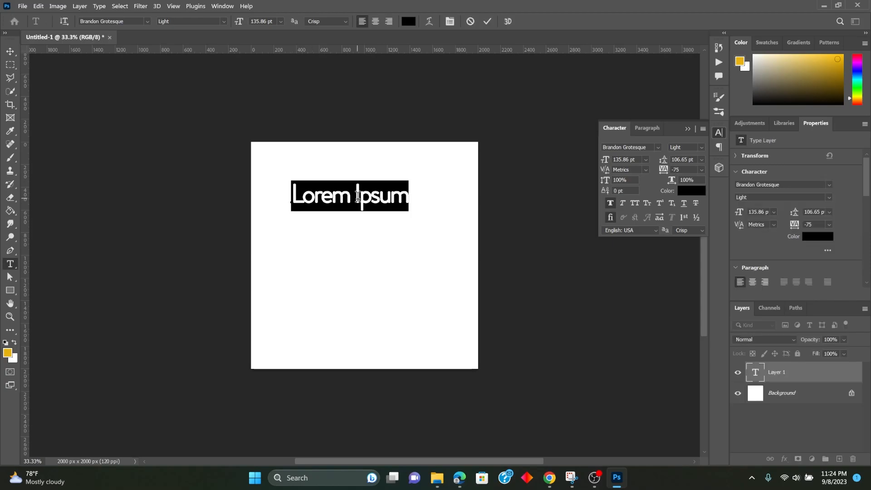
text(<)
key(BackSpace)
text(Love)
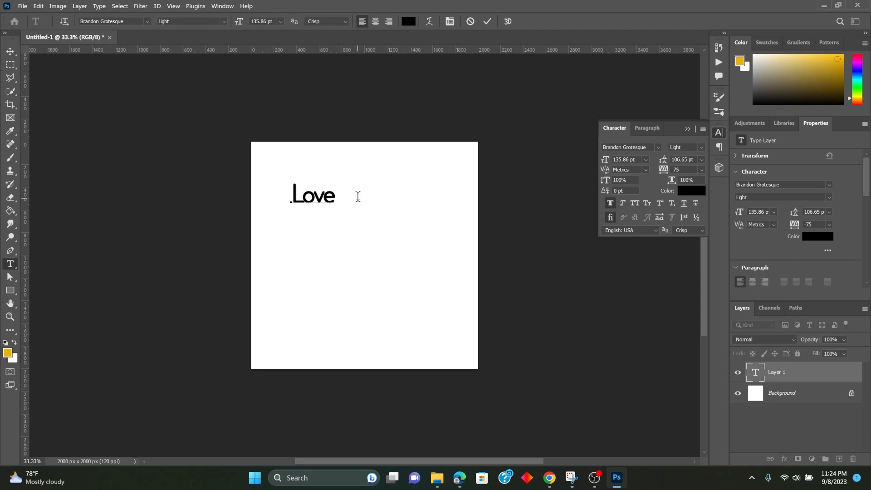
click(487, 22)
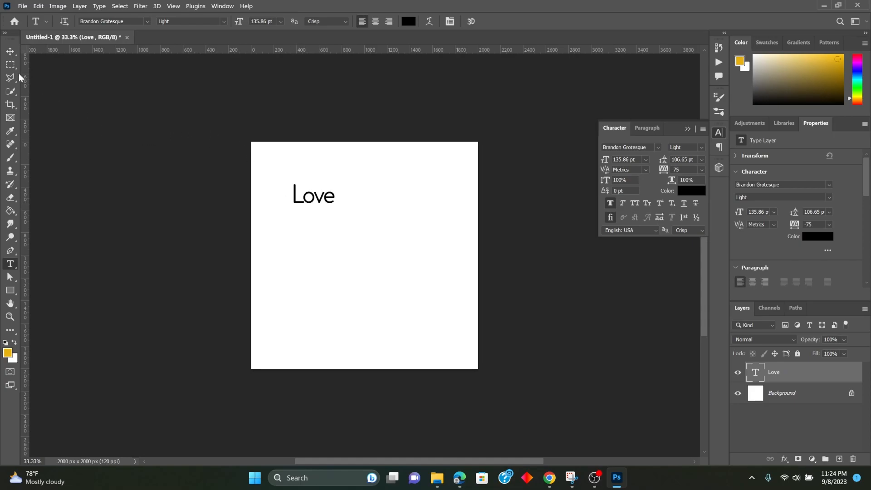
click(10, 51)
drag(328, 207, 323, 221)
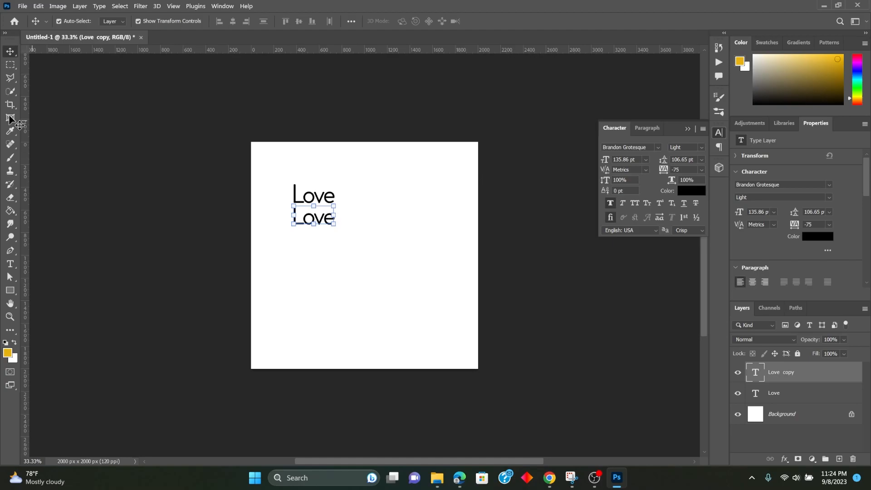
click(331, 200)
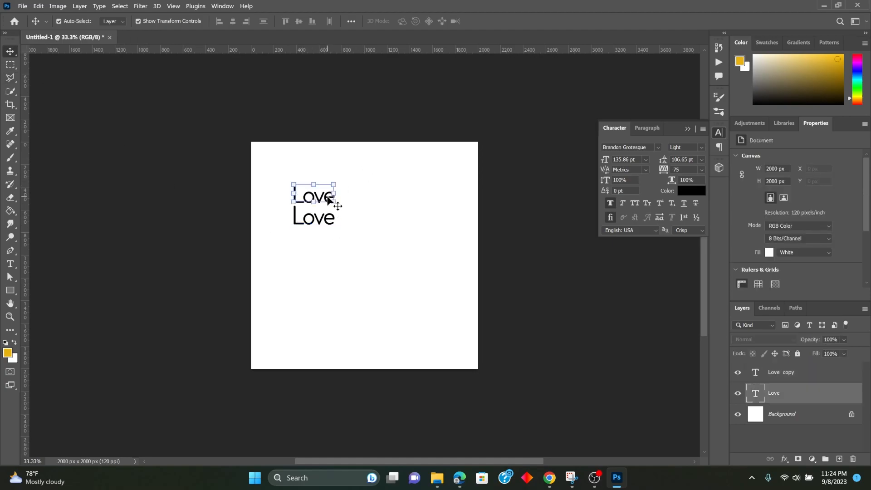
double_click(328, 197)
click(325, 193)
key(Right)
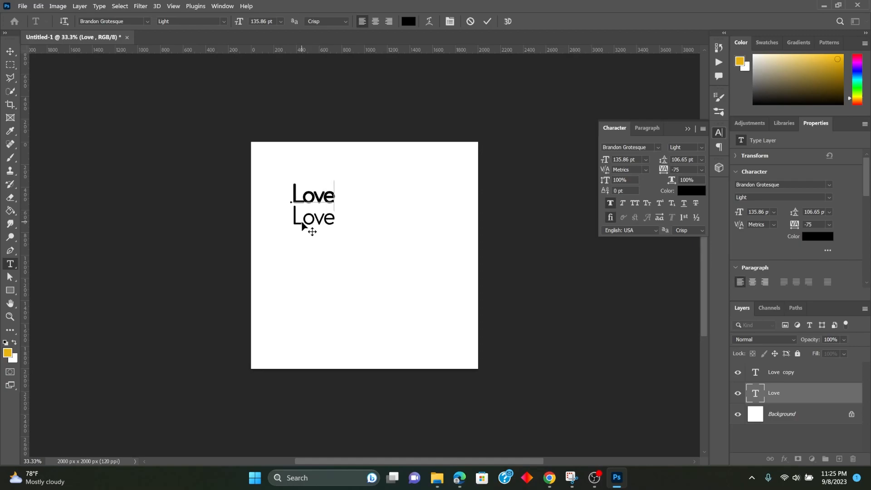
click(486, 21)
- Change the wording of the duplicated lower text layer to "My Job"
click(302, 218)
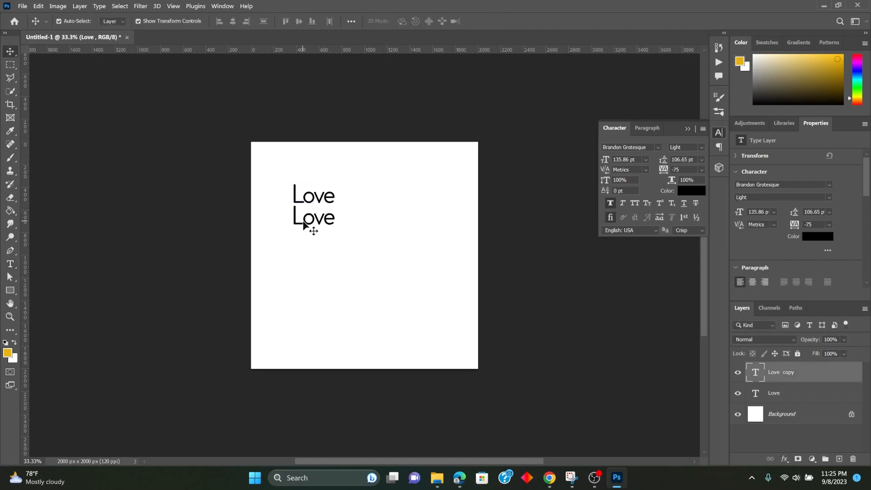
double_click(302, 218)
key(BackSpace)
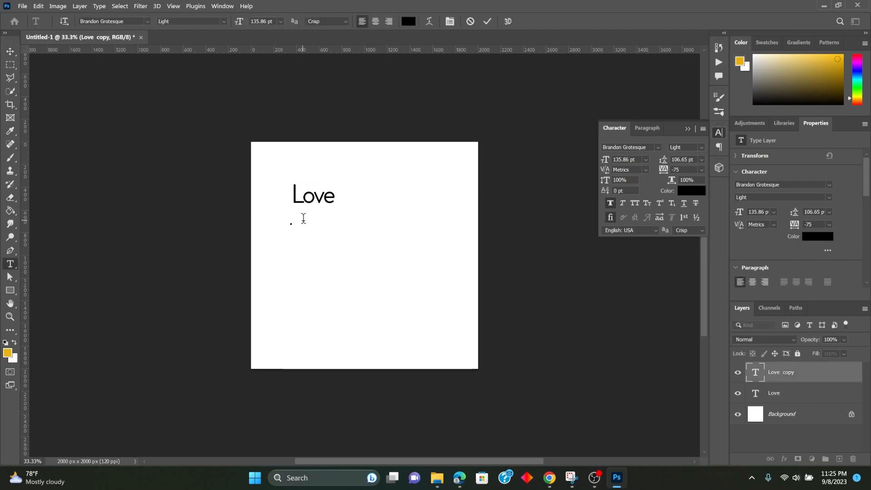
text(My)
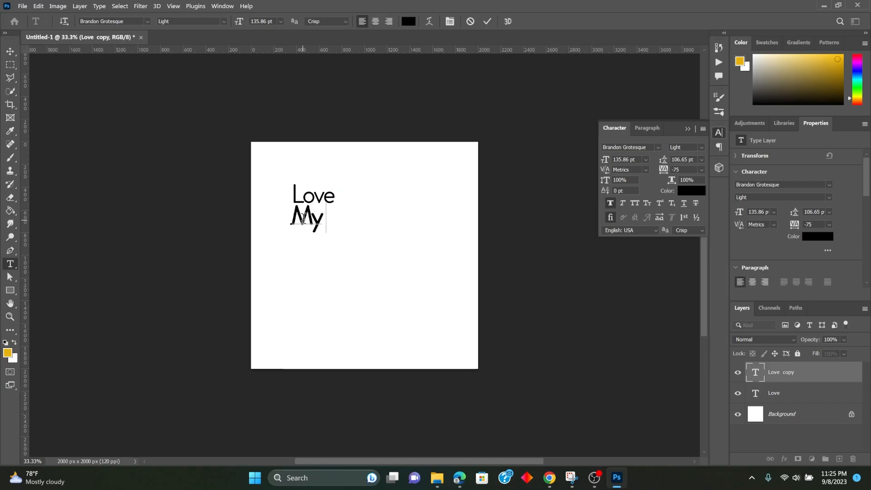
text( Job)
key(ctrl+Return)
key(v)
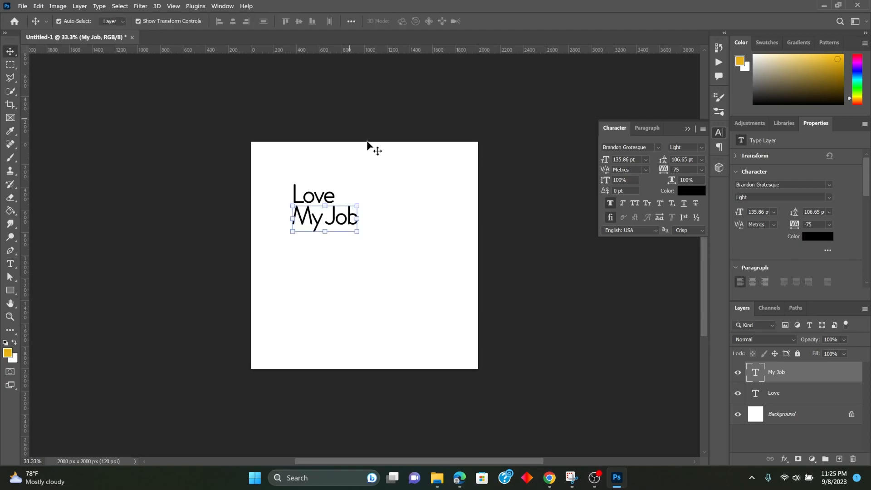
- Select both text layers, scale them together to about 228% and shift them within the upper part of the canvas
click(333, 232)
key(ctrl+t)
click(505, 21)
shift+click(295, 190)
drag(357, 231, 443, 289)
drag(390, 234, 380, 231)
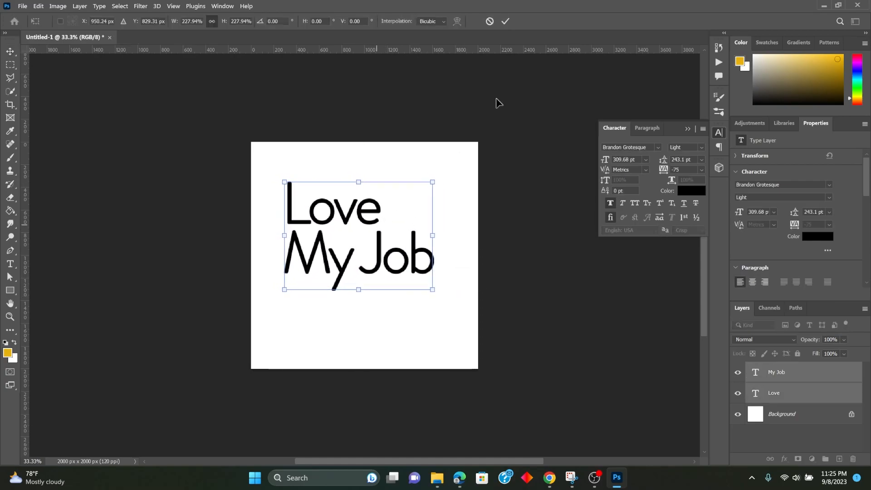
click(505, 22)
click(525, 77)
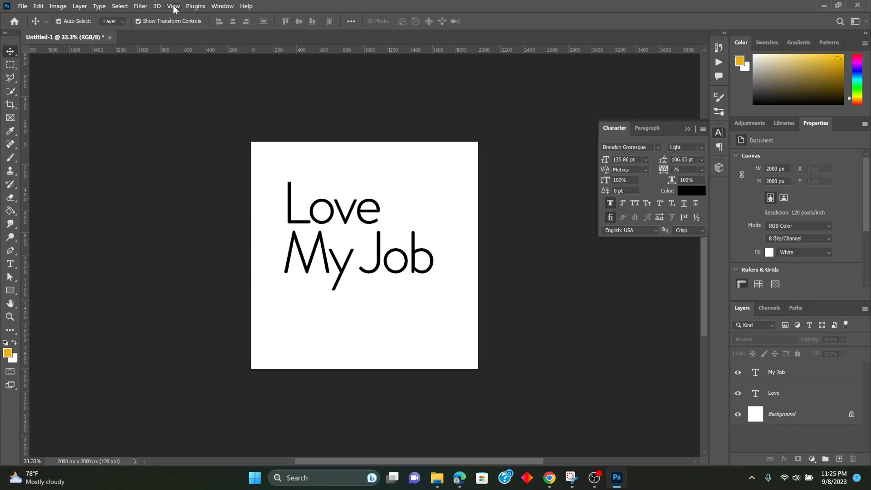
click(227, 7)
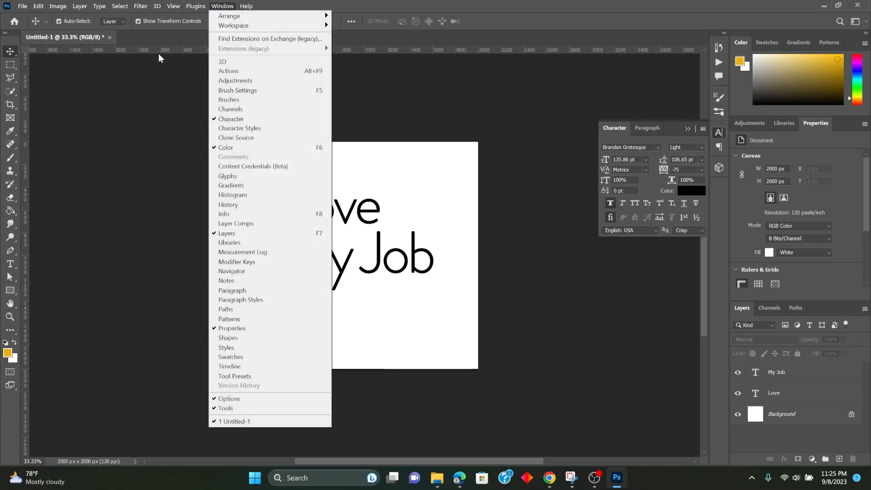
click(186, 6)
click(173, 7)
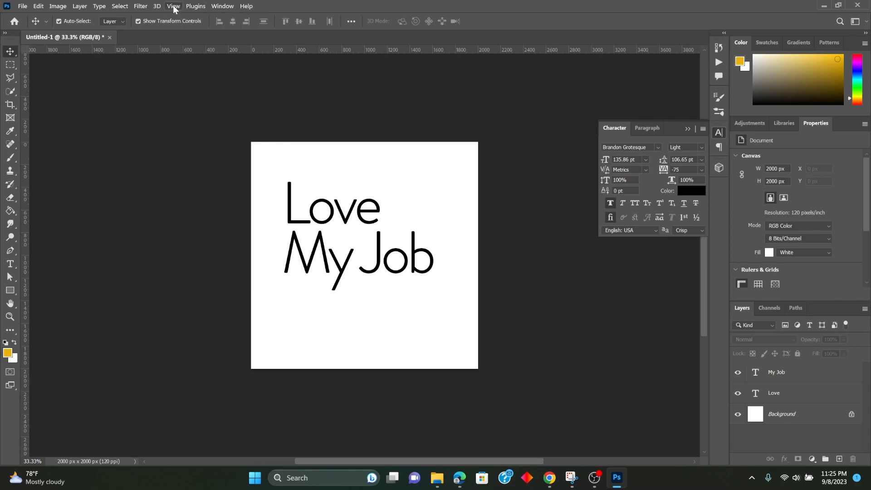
- Create a new guide layout for the canvas with a 100 px margin on all four sides and no columns or rows
click(178, 9)
mouse_move(210, 258)
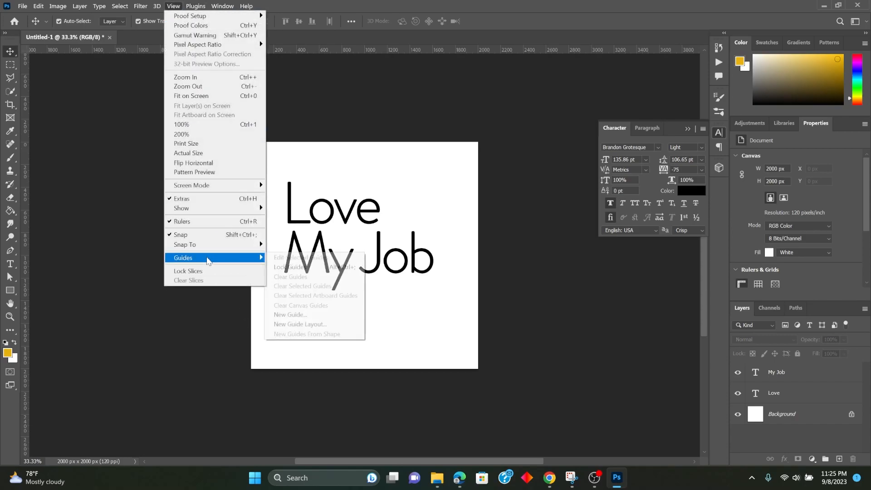
click(300, 325)
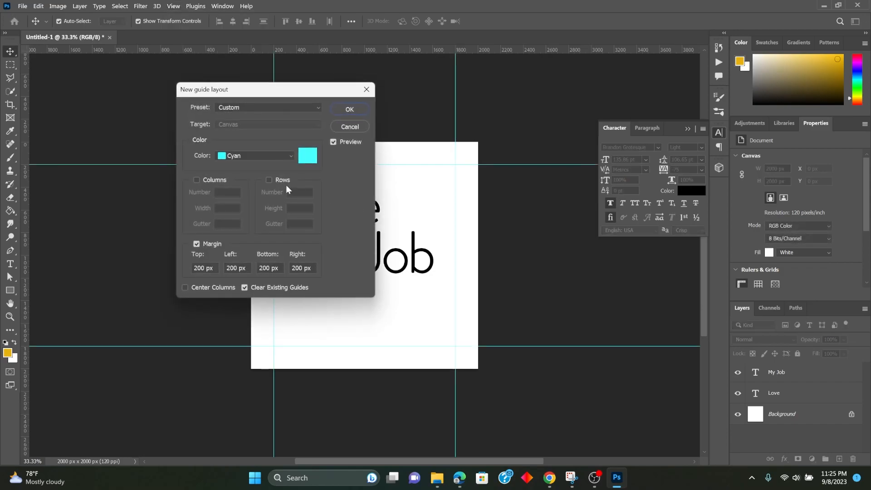
drag(255, 94, 157, 88)
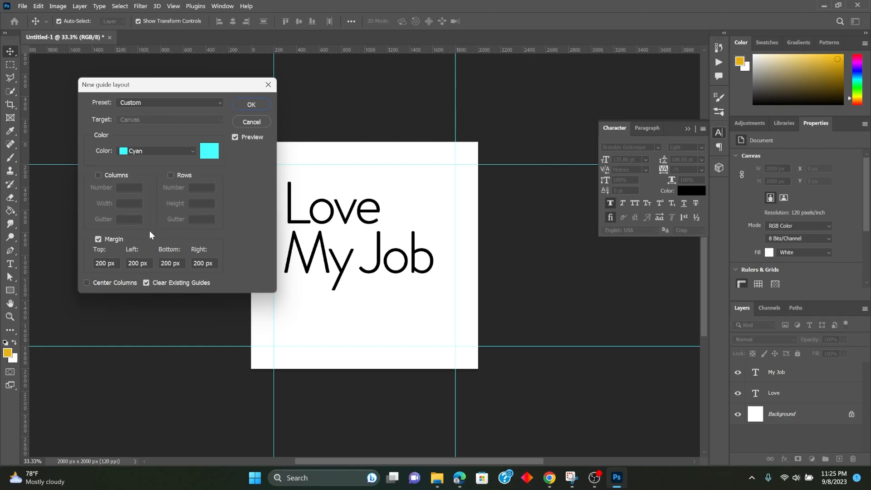
double_click(104, 264)
text(100)
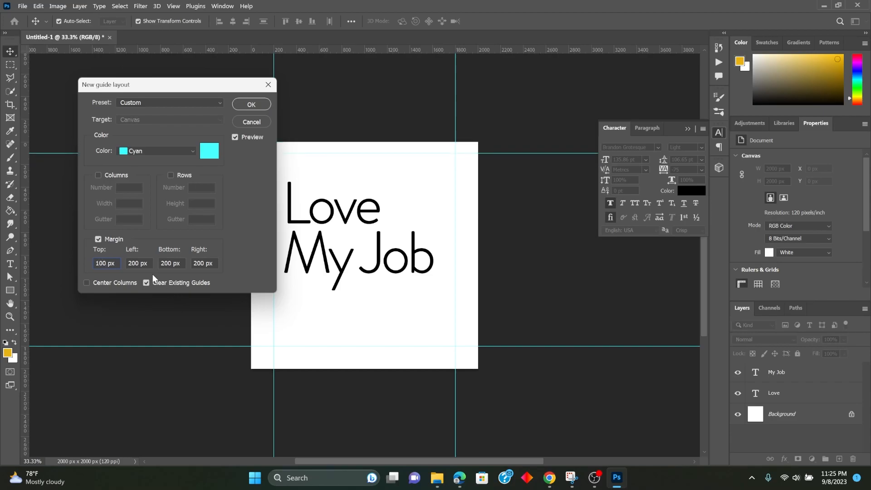
double_click(134, 264)
text(100)
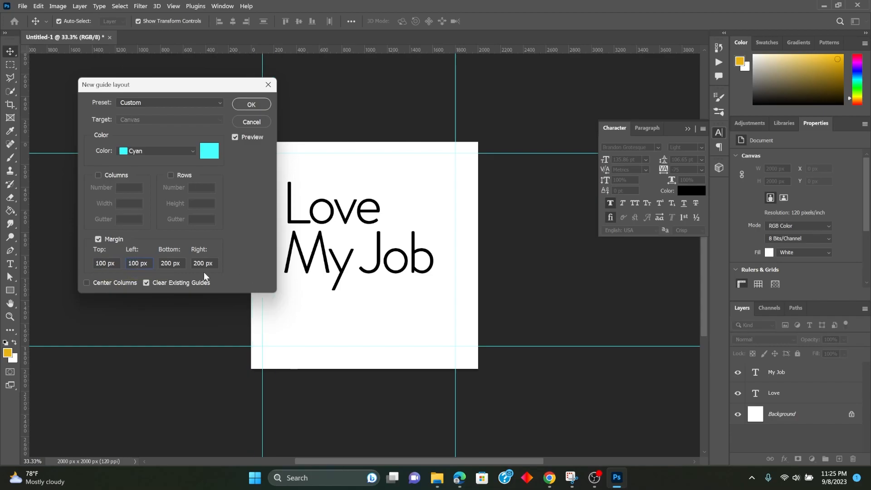
double_click(171, 264)
text(100)
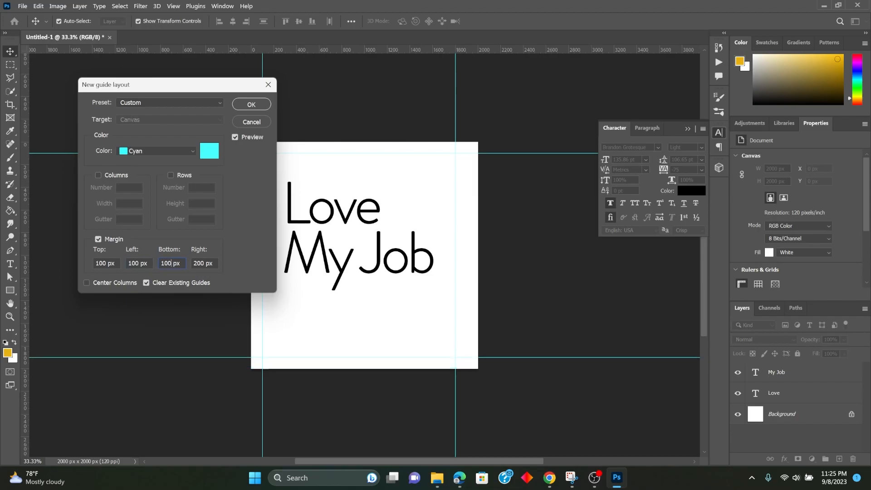
double_click(201, 263)
text(100)
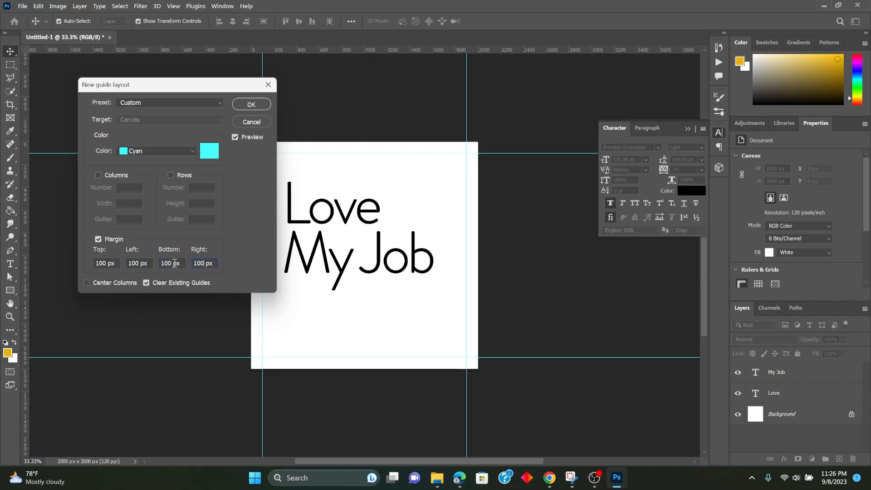
click(249, 107)
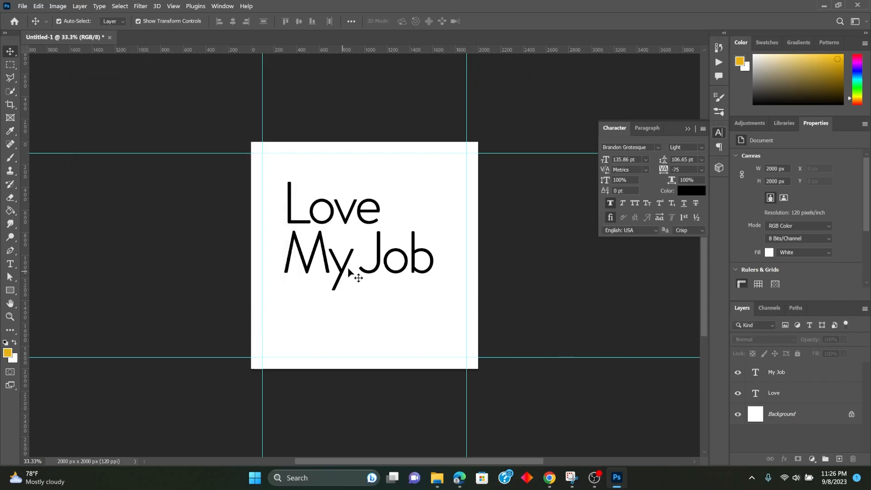
- Move the "Love" and "My Job" layers so both align with the left margin guide
drag(342, 222, 320, 222)
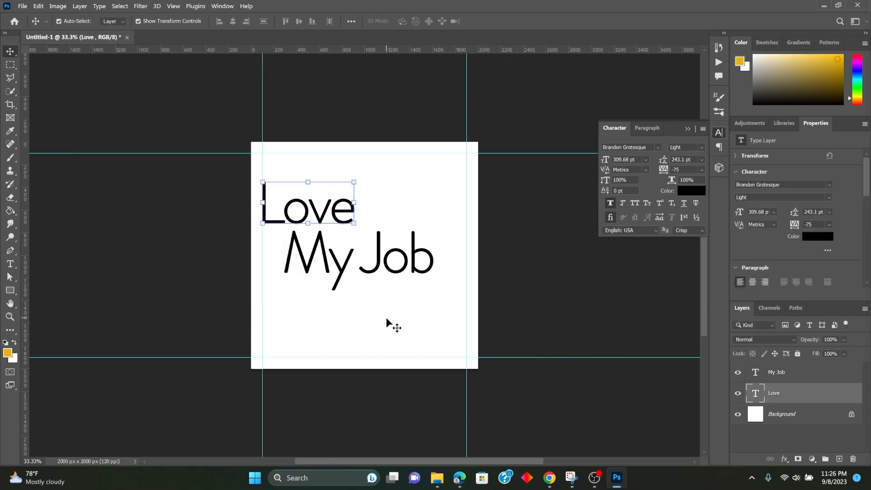
drag(347, 270, 320, 267)
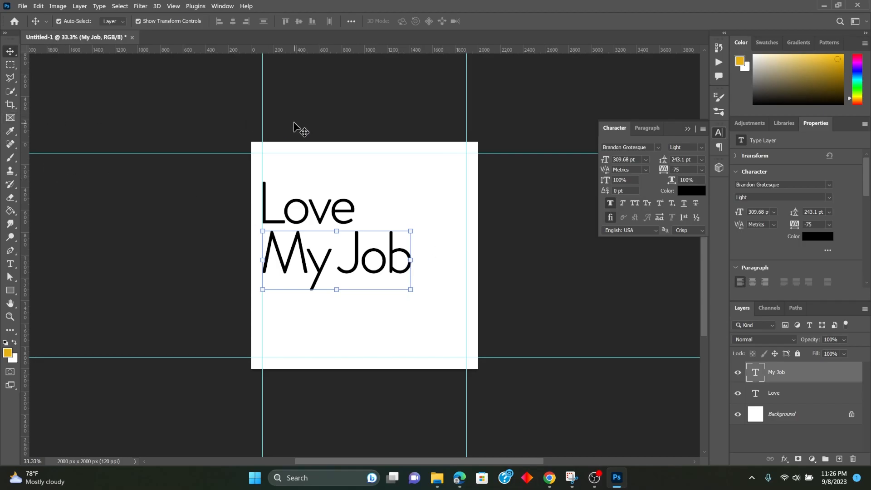
click(532, 215)
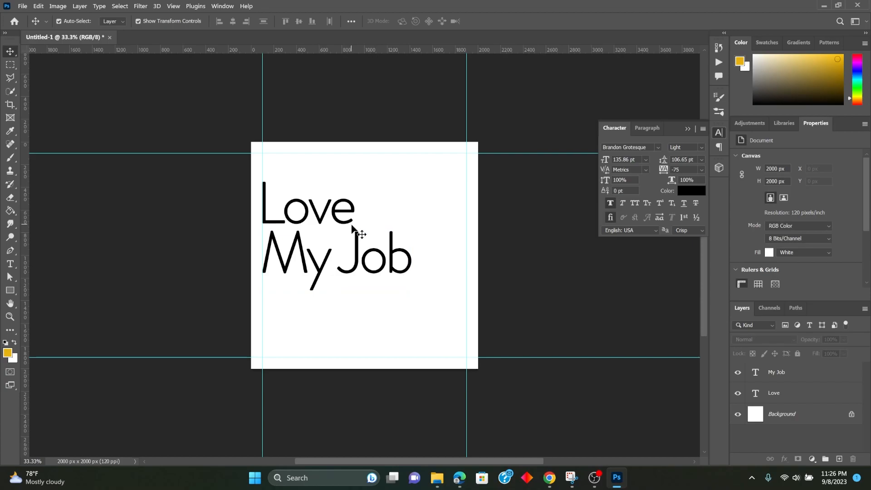
- Set the font style of both text layers to Black
click(321, 220)
shift+click(326, 262)
click(700, 147)
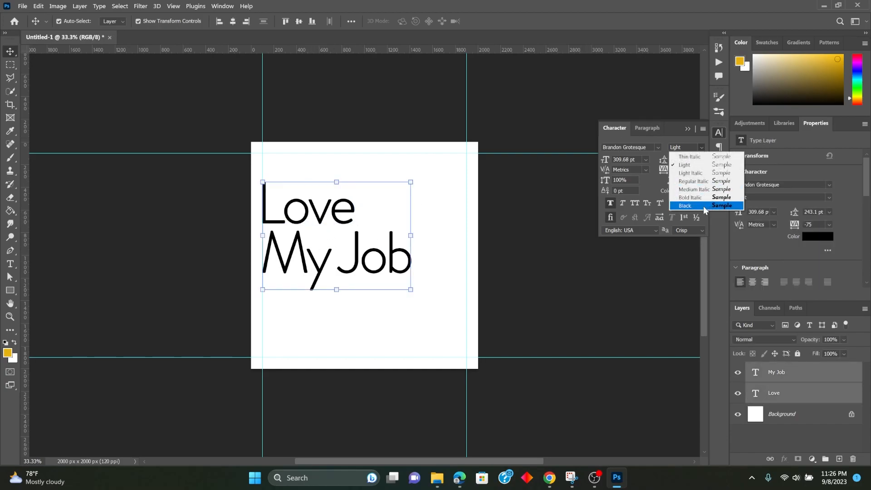
click(703, 205)
click(557, 192)
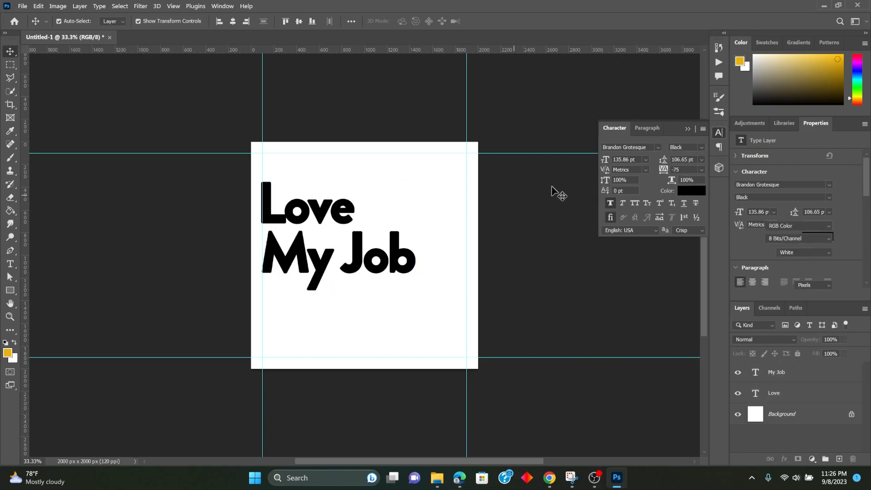
- Apply All Caps to the "Love" layer and to the "My Job" layer
click(348, 249)
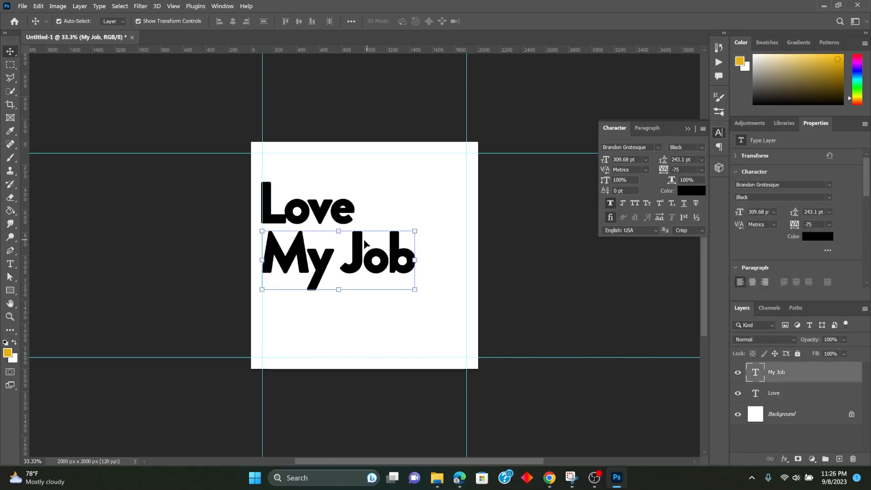
click(349, 209)
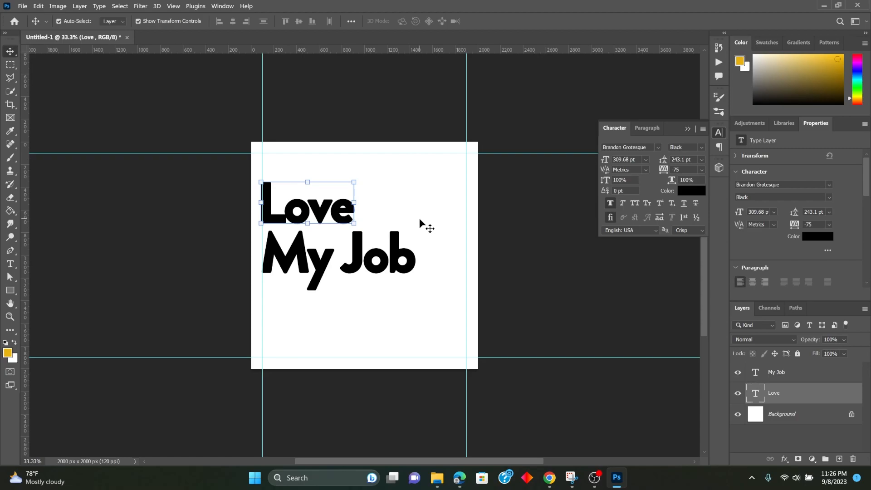
click(635, 203)
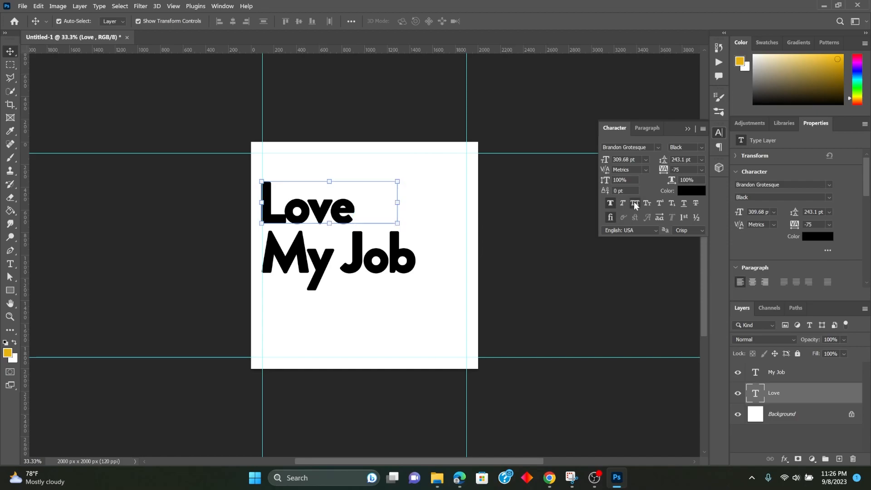
click(365, 266)
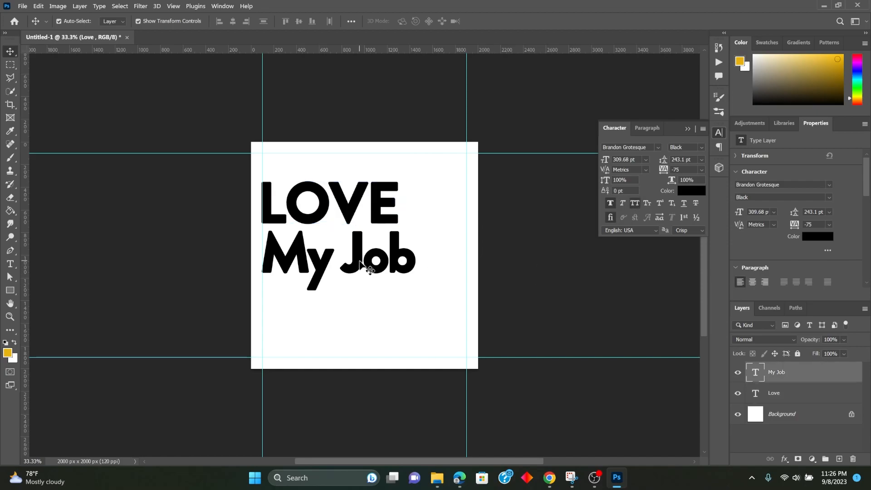
click(637, 205)
click(508, 263)
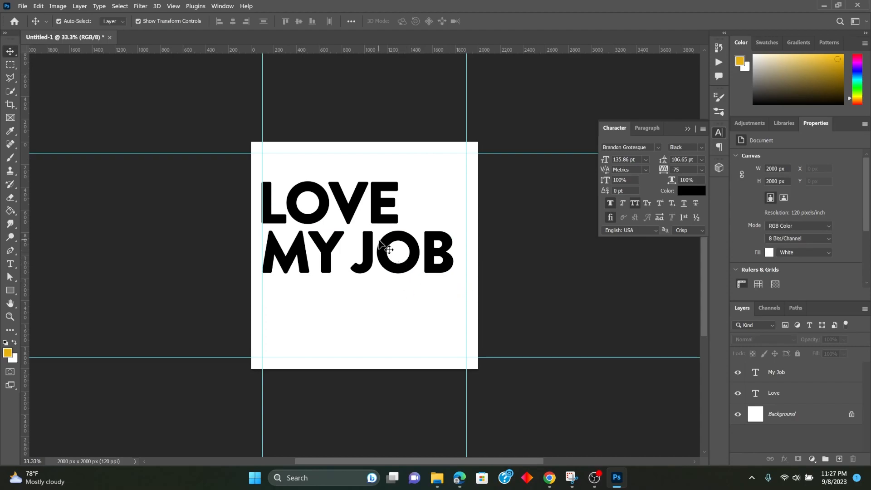
- Snap LOVE to the left margin guide and scale MY JOB down to about 71% so its width matches LOVE
drag(341, 207, 341, 206)
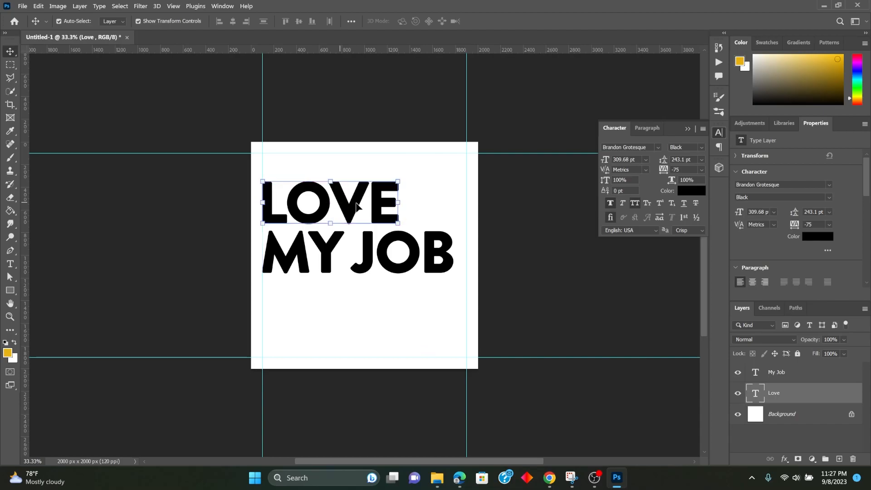
click(402, 259)
key(ctrl+t)
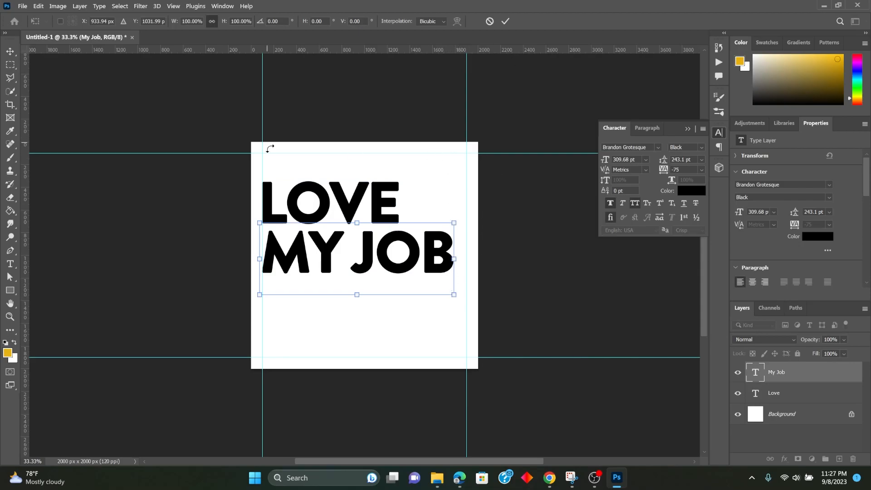
click(506, 21)
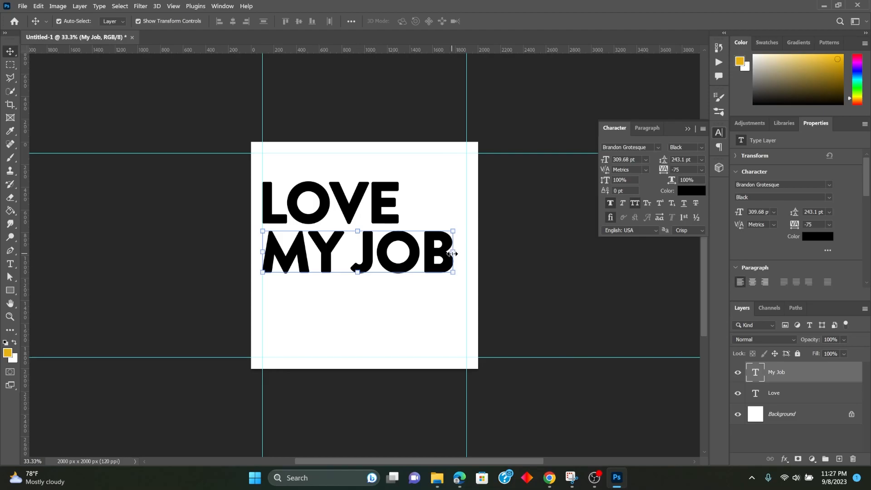
click(452, 252)
drag(447, 252, 402, 254)
key(ctrl+z)
click(505, 21)
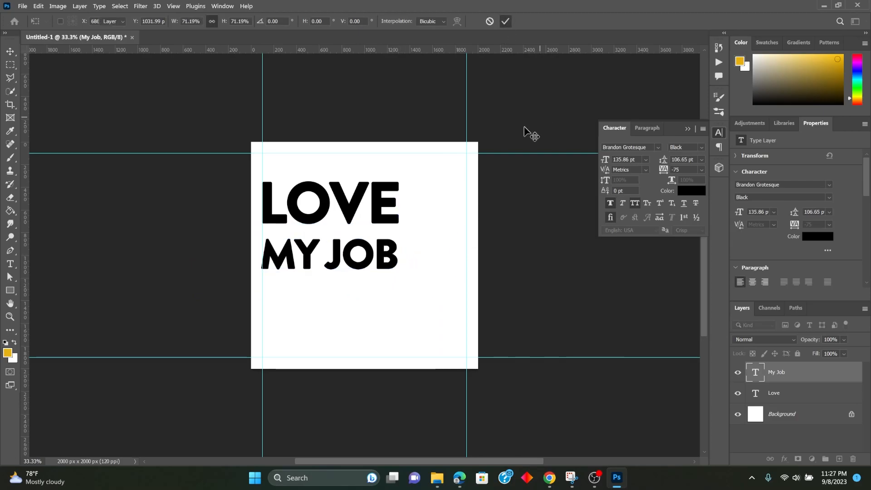
click(544, 122)
- Tighten the gap between LOVE and MY JOB, and enlarge both together from the left guide until LOVE is about 356 pt
drag(348, 256, 340, 272)
click(353, 211)
shift+click(337, 251)
key(ctrl+t)
drag(398, 244, 419, 243)
click(505, 21)
click(540, 127)
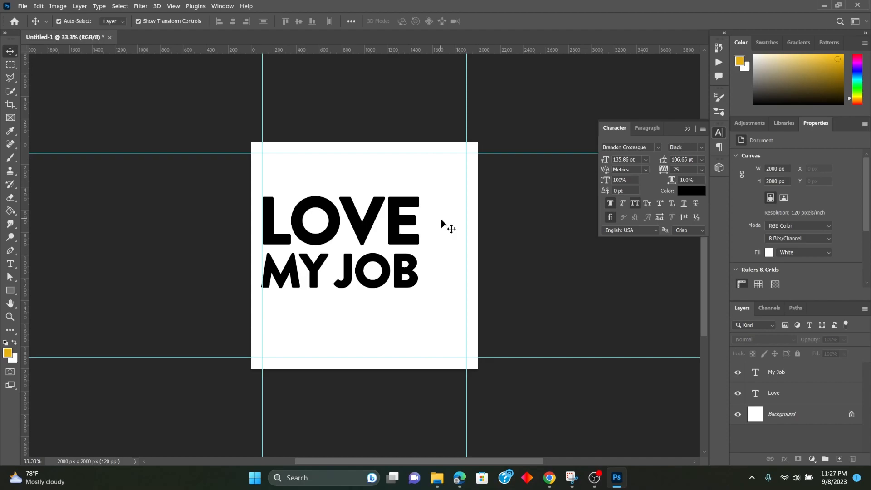
- Select both text layers and centre them together on the canvas
click(394, 230)
shift+click(408, 274)
drag(363, 231, 390, 247)
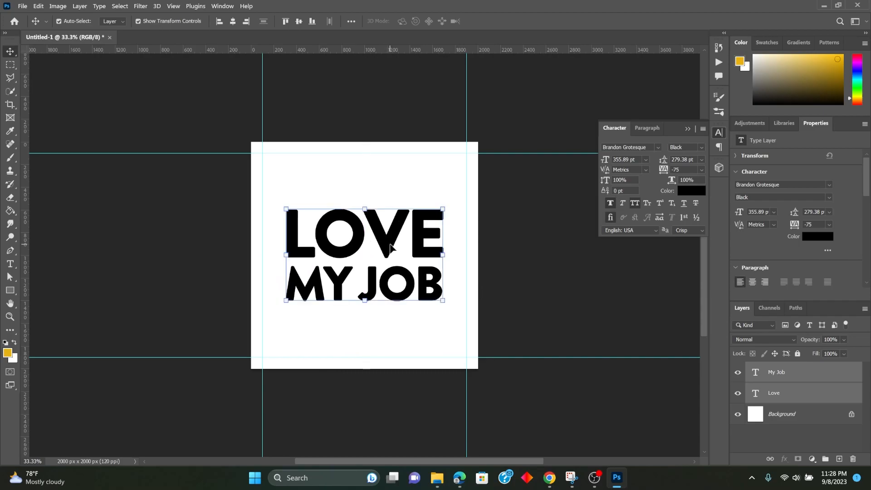
click(518, 263)
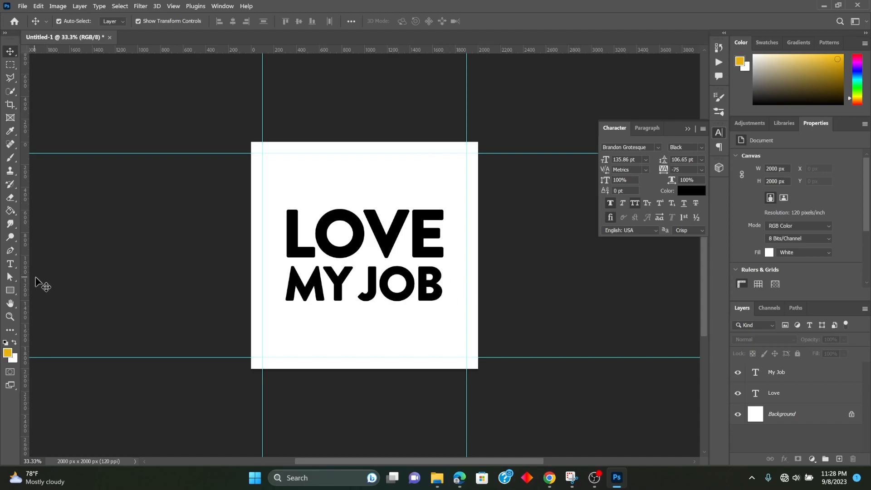
- Draw a thin gold rectangle about 1025 × 41 px below MY JOB
click(10, 291)
drag(309, 323, 428, 317)
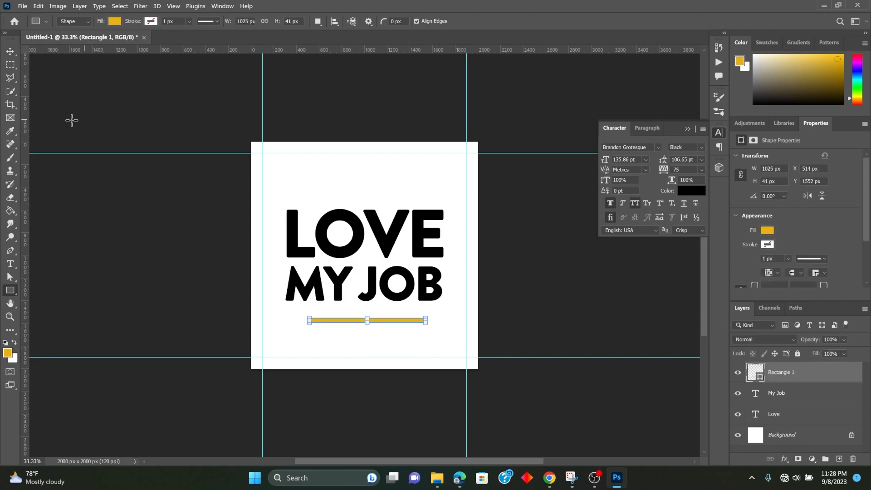
click(15, 52)
click(543, 88)
- Move the gold bar up beneath MY JOB and centre the bar together with both text layers on the canvas
drag(417, 322, 387, 316)
shift+click(399, 284)
shift+click(387, 245)
drag(388, 245, 399, 214)
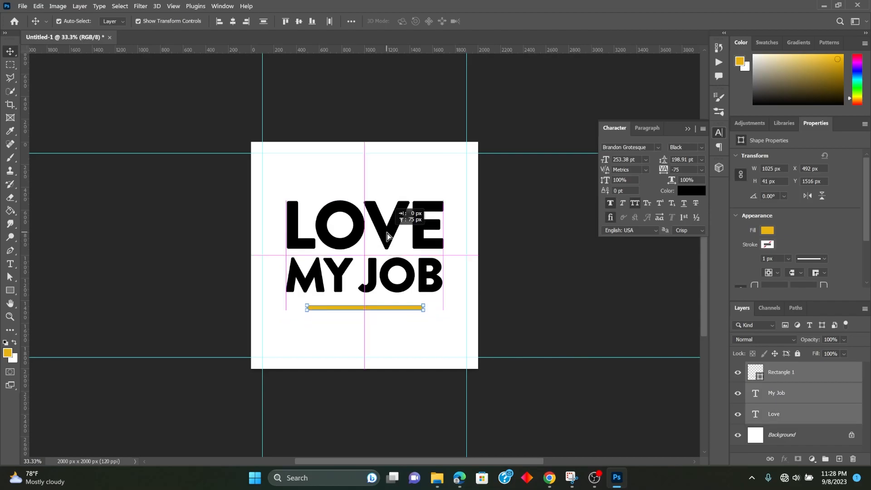
click(506, 305)
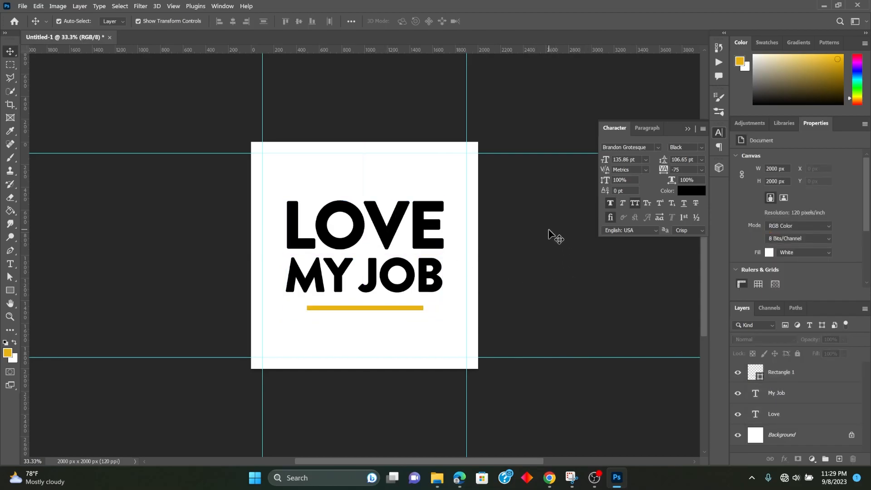
- Hide the margin guides to check the overall design, and show them again
scroll(512, 274, down, 3)
scroll(511, 275, up, 2)
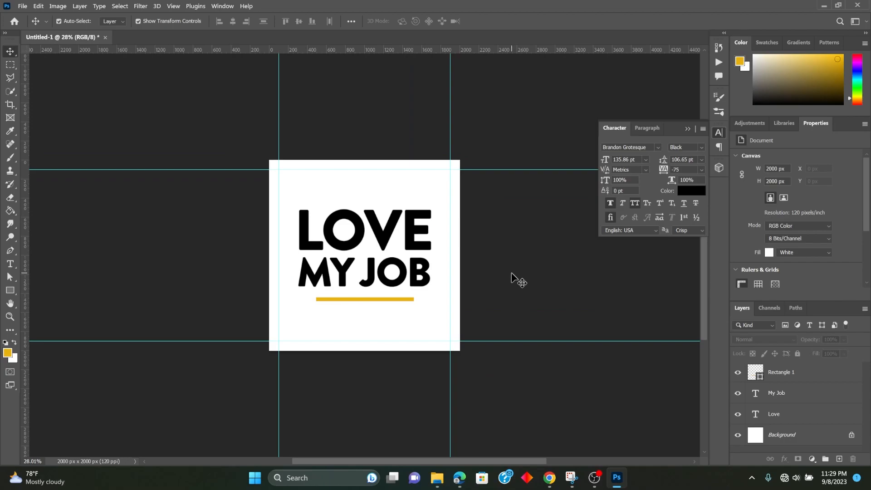
key(ctrl+semicolon)
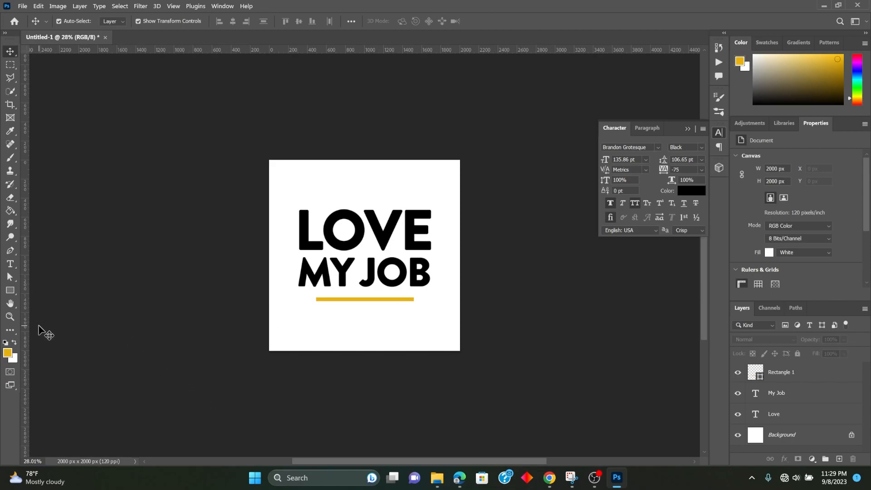
key(ctrl+semicolon)
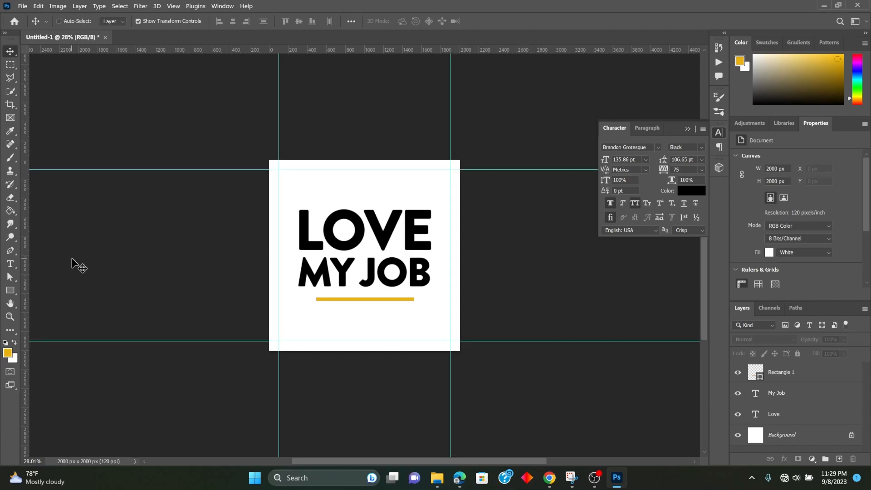
- Tighten the tracking of LOVE to -180 so its letters sit closely together
click(353, 238)
click(702, 169)
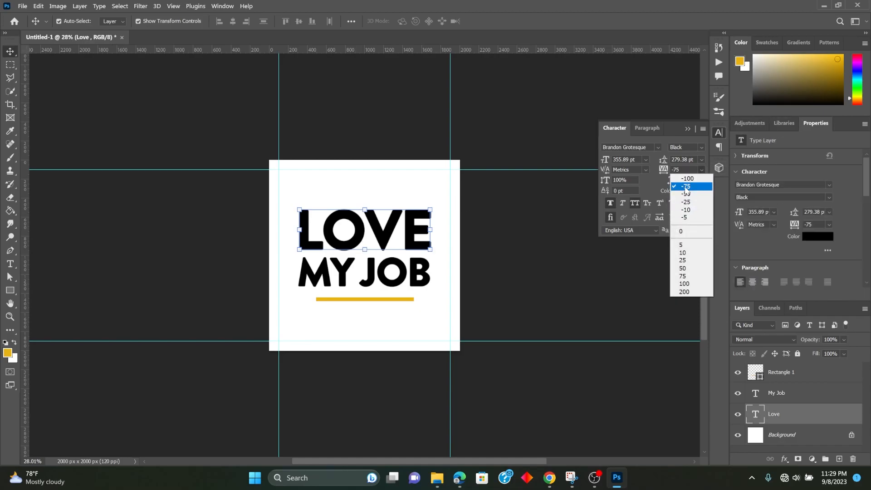
click(687, 179)
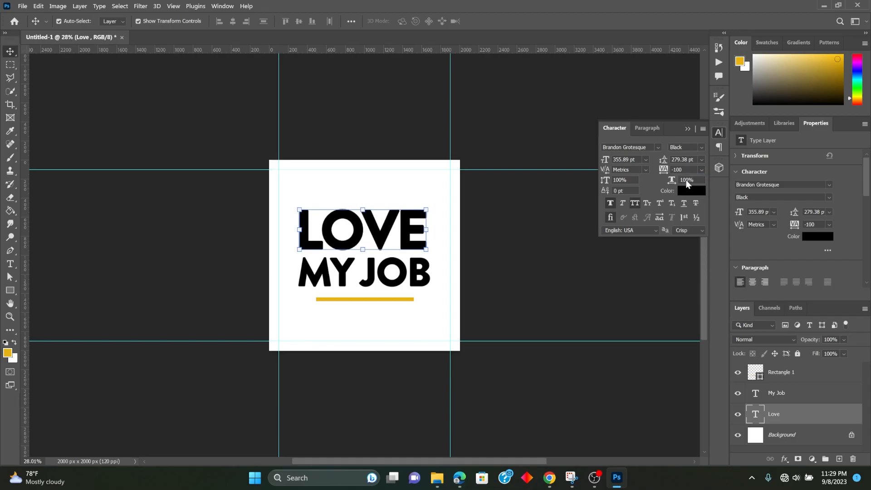
drag(662, 170, 671, 173)
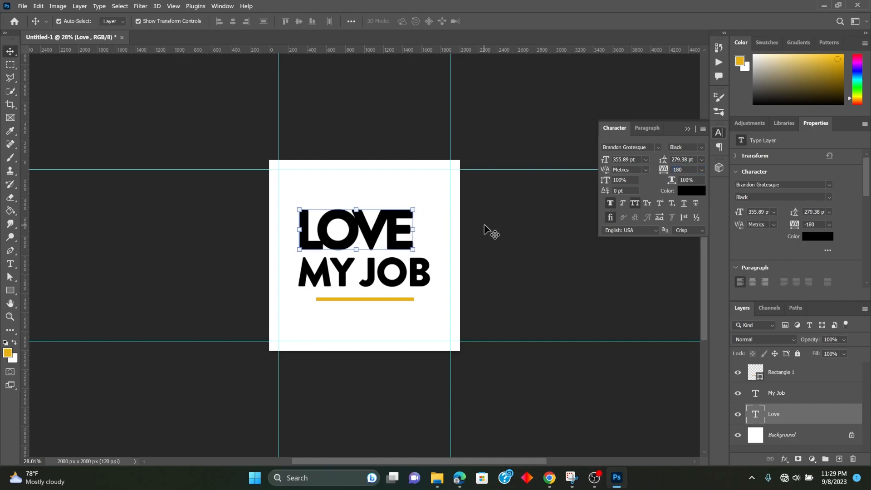
click(485, 232)
- Enlarge LOVE to about 405 pt so its width matches the MY JOB line
click(402, 234)
key(ctrl+t)
drag(412, 207, 430, 192)
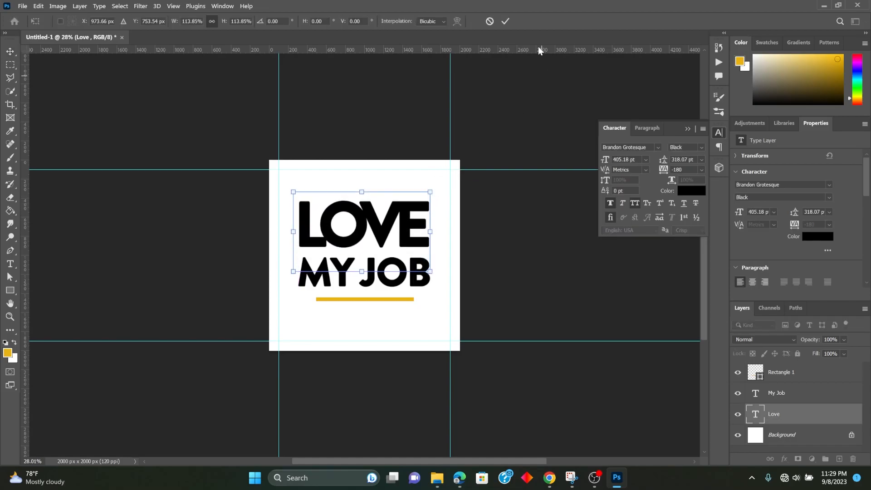
click(504, 21)
key(v)
drag(406, 234, 407, 234)
click(485, 283)
- Set the tracking of MY JOB to 0 and scale it down to about 154 pt beneath LOVE
click(395, 281)
click(702, 169)
click(687, 178)
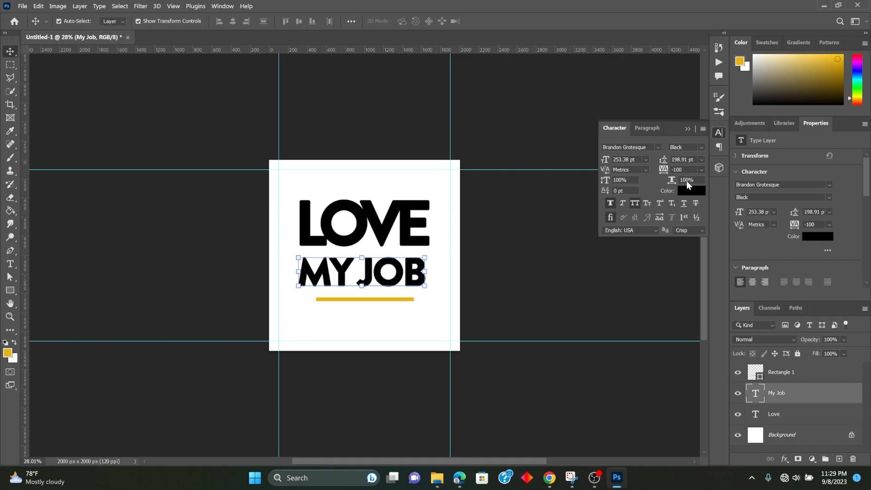
drag(667, 169, 672, 169)
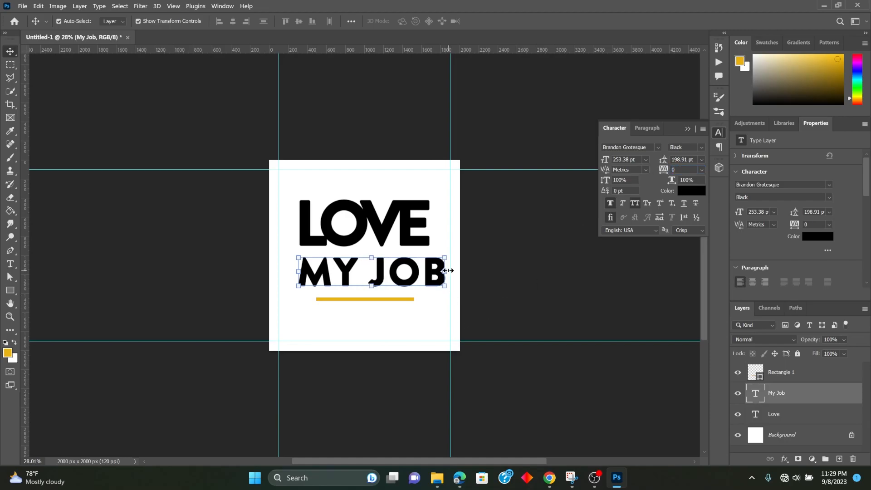
key(ctrl+t)
drag(448, 273, 391, 263)
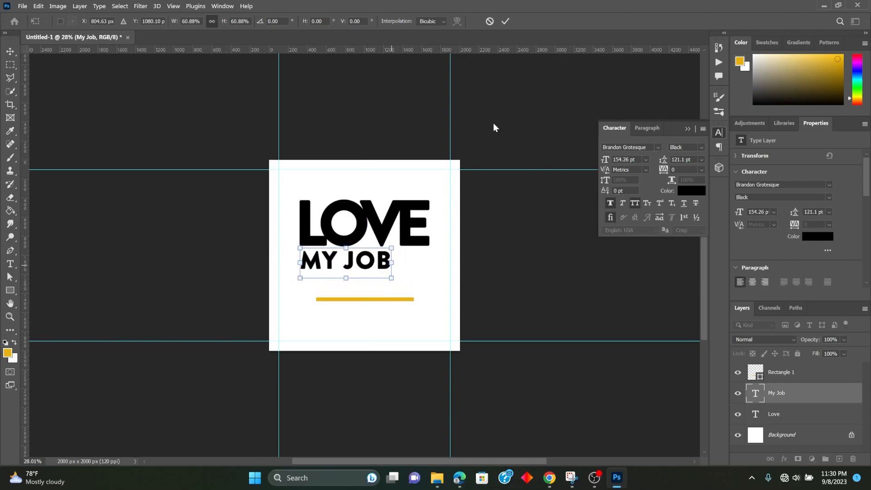
click(506, 21)
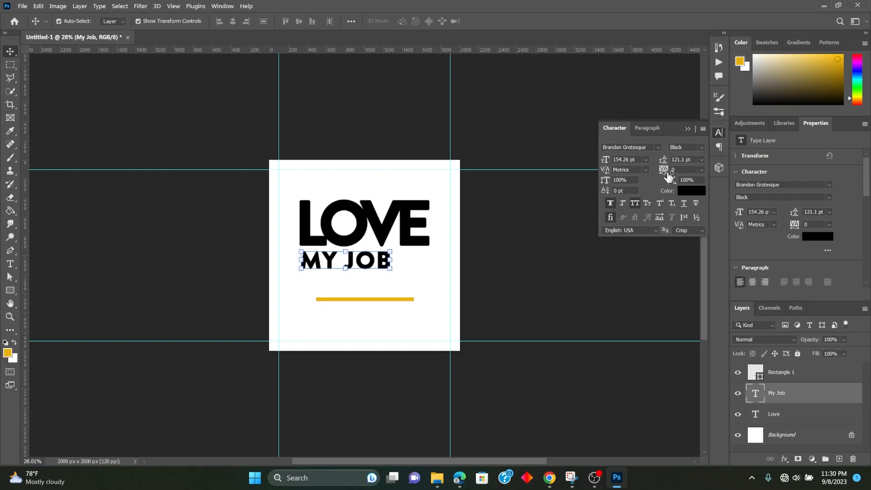
- Widen the tracking of MY JOB to 320 so the line spans the width of LOVE
drag(663, 172, 680, 175)
click(508, 290)
click(423, 269)
- Loosen the tracking of LOVE to -100
click(393, 225)
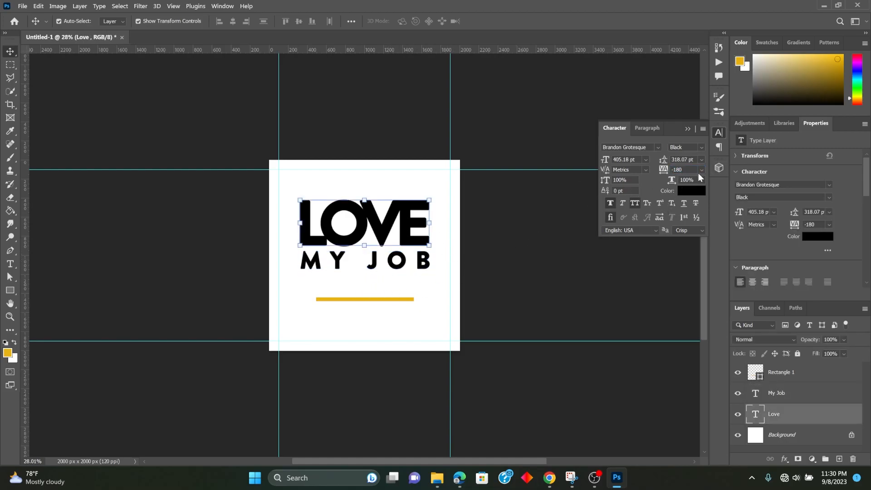
drag(671, 173, 669, 170)
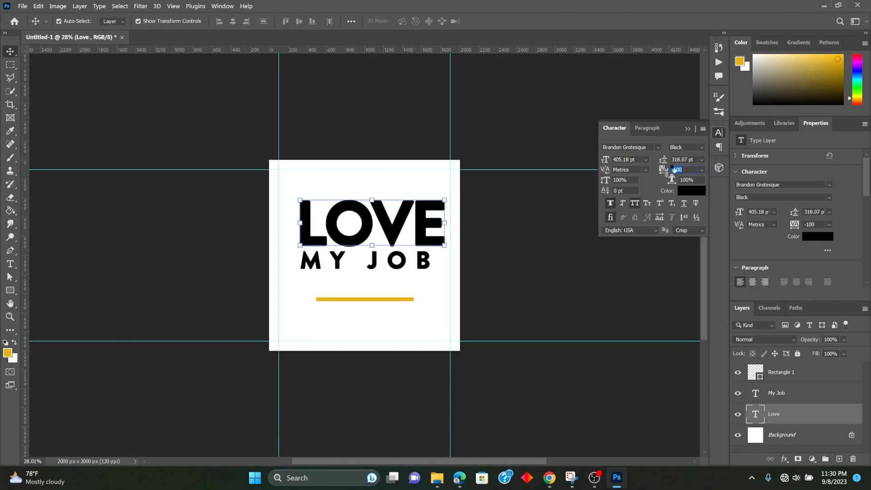
click(526, 222)
- Centre LOVE horizontally on the canvas and place MY JOB centred just beneath it
drag(398, 237, 374, 266)
click(472, 235)
click(501, 221)
drag(403, 227, 440, 225)
key(ctrl+t)
click(505, 21)
mouse_move(394, 274)
mouse_down()
mouse_move(400, 282)
mouse_move(396, 270)
mouse_up()
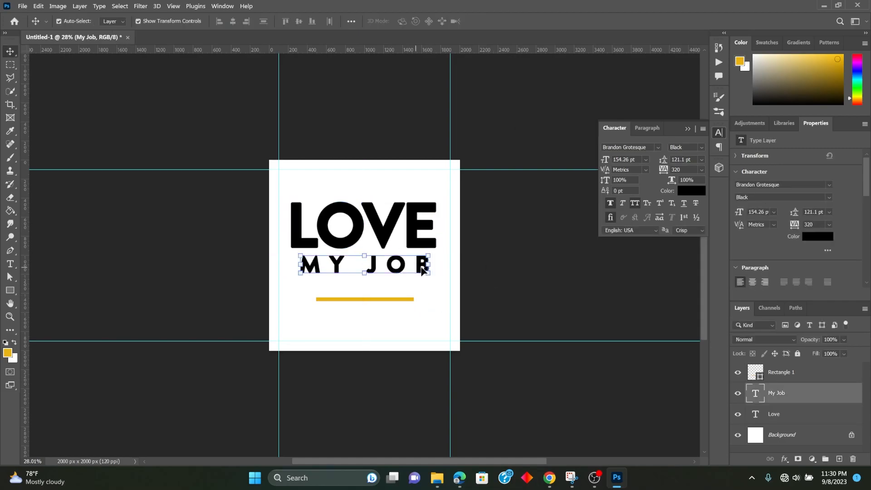
click(522, 274)
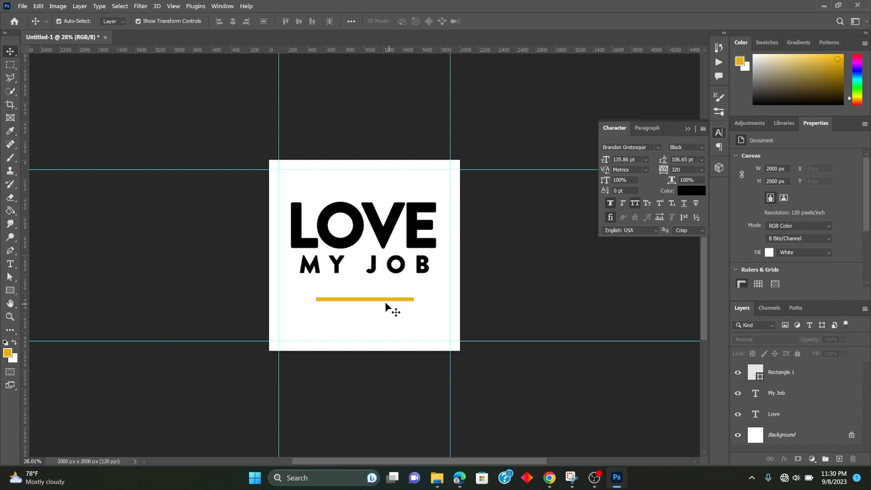
- Move the gold bar closer to MY JOB and re-centre the bar and both text layers on the canvas
click(361, 298)
drag(374, 299, 373, 274)
shift+click(363, 245)
shift+click(371, 264)
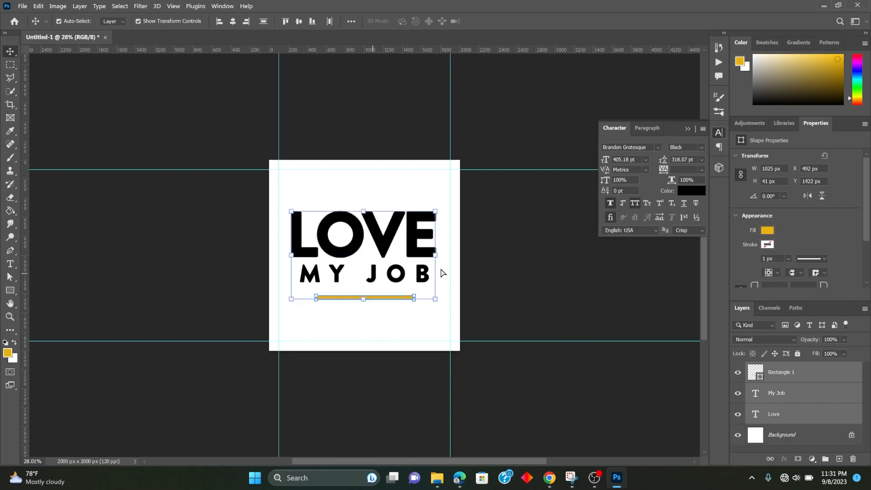
click(461, 279)
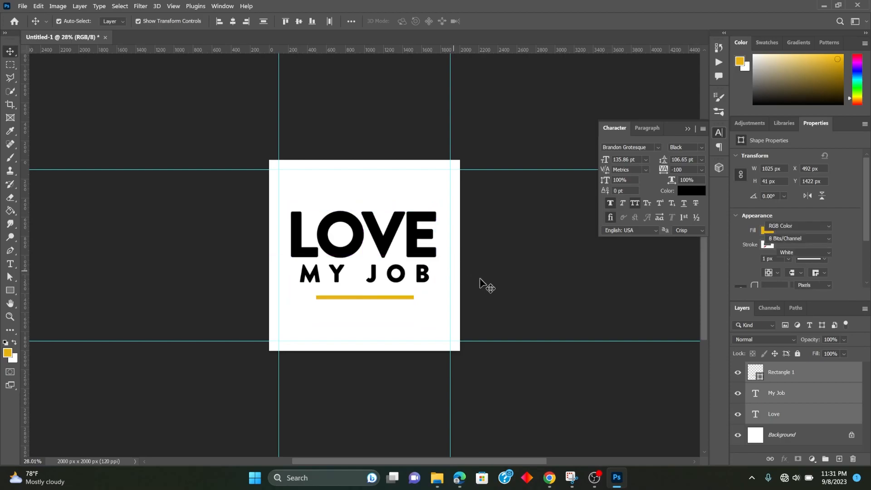
drag(379, 298, 385, 298)
click(458, 298)
click(384, 292)
click(545, 206)
- Hide the guides and review the finished design
scroll(363, 232, down, 1)
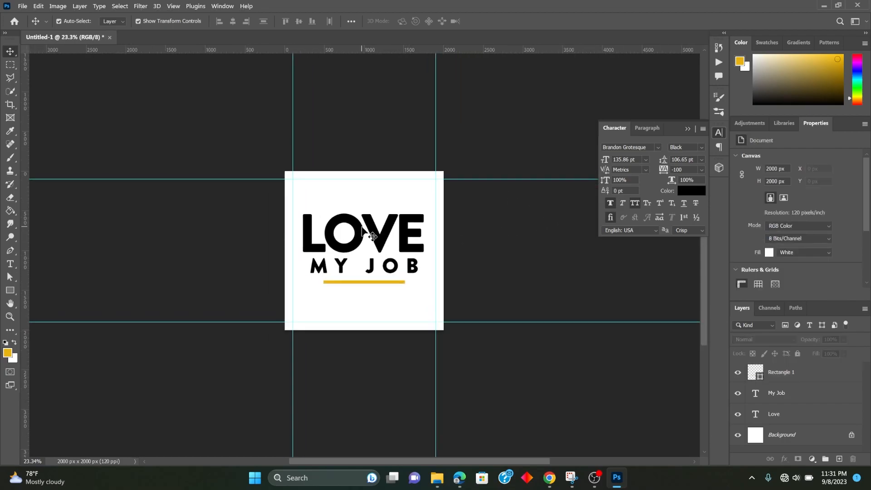
key(ctrl+semicolon)
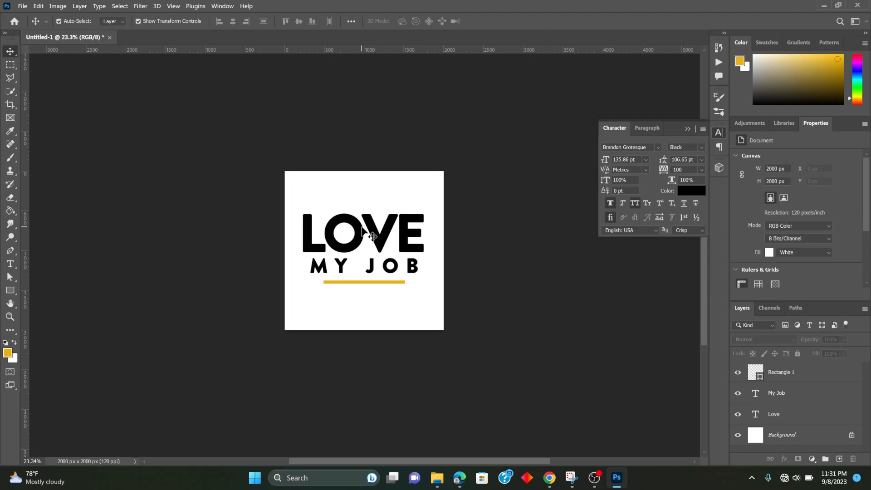
scroll(450, 202, down, 2)
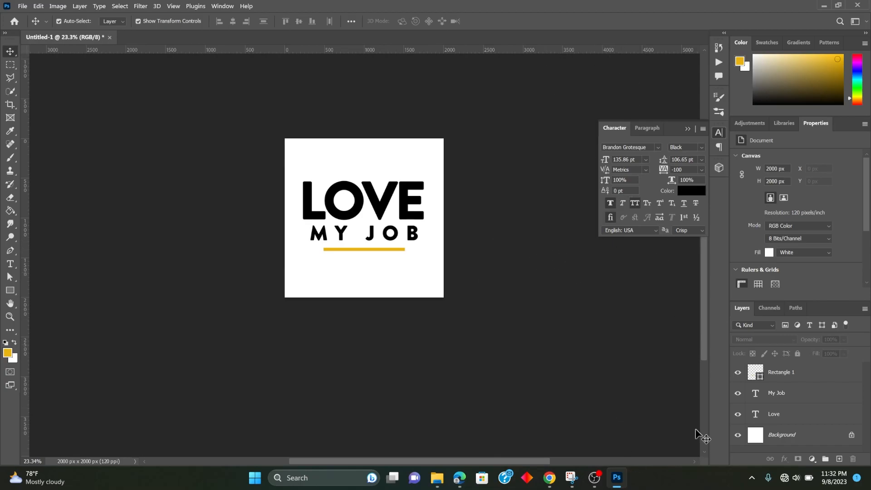
- Hide the gold bar layer and spread the text apart, with MY JOB at the canvas's lower edge and LOVE near the upper edge
mouse_move(617, 477)
drag(354, 248, 354, 277)
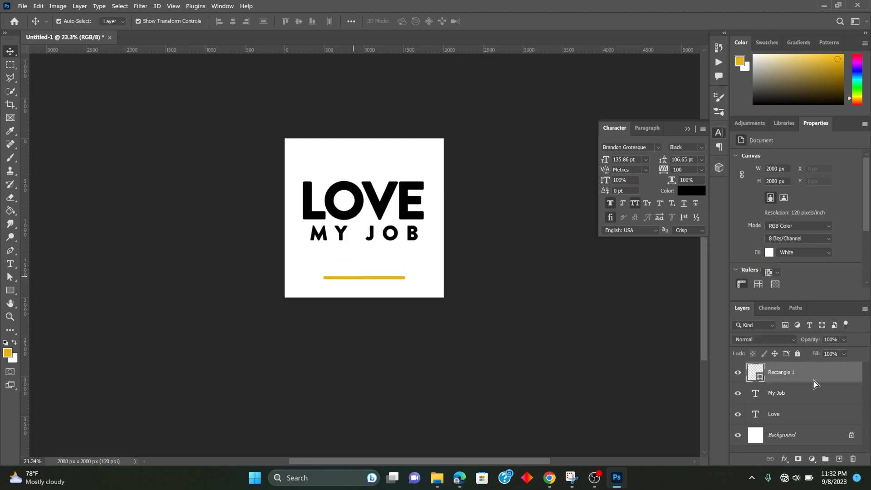
click(742, 375)
drag(393, 237, 392, 294)
drag(381, 212, 375, 192)
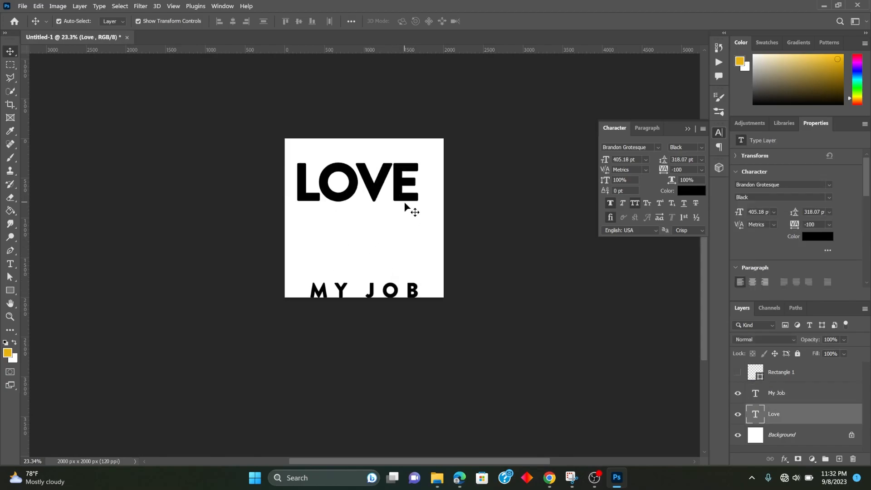
- Enlarge LOVE to about 444 pt and, with the guides shown, snap it to the left margin guide
key(ctrl+t)
drag(426, 222, 439, 228)
mouse_move(422, 192)
mouse_down()
mouse_move(413, 192)
mouse_move(422, 193)
mouse_up()
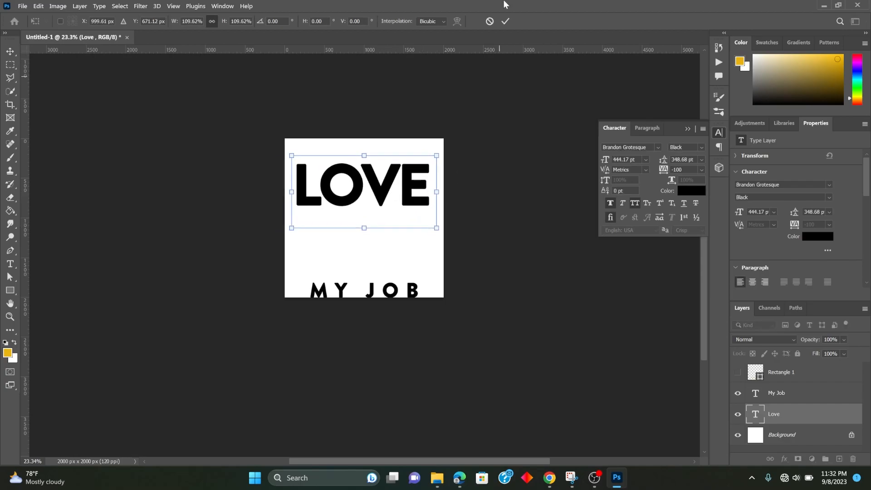
click(505, 23)
key(ctrl+semicolon)
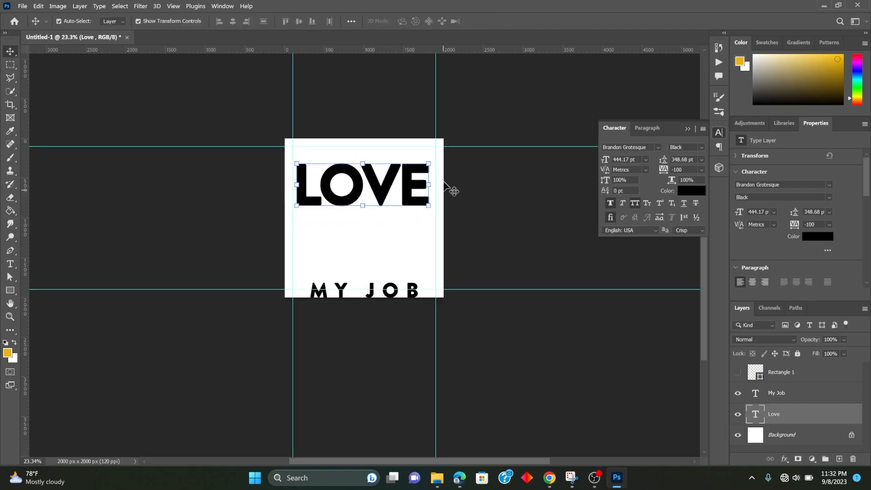
drag(381, 189, 377, 190)
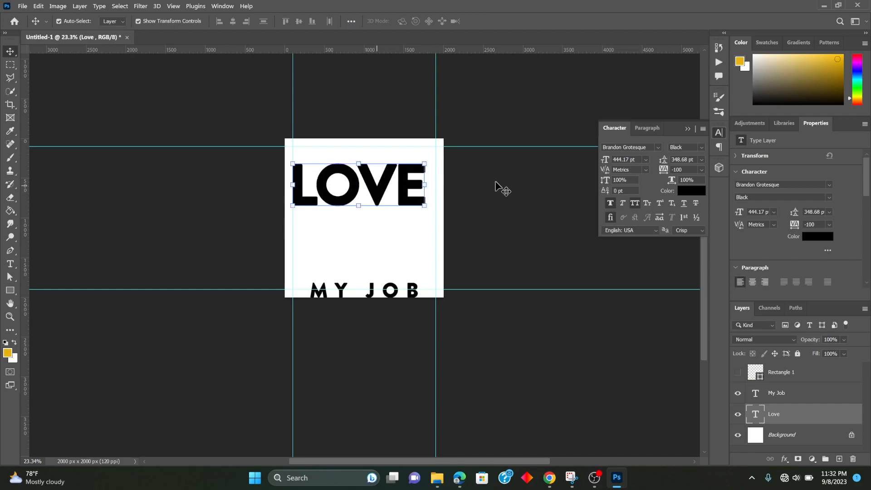
- Tighten the tracking of LOVE to -160 and scale the word down from the left margin guide
mouse_move(666, 174)
mouse_down()
mouse_move(658, 172)
mouse_move(670, 171)
mouse_up()
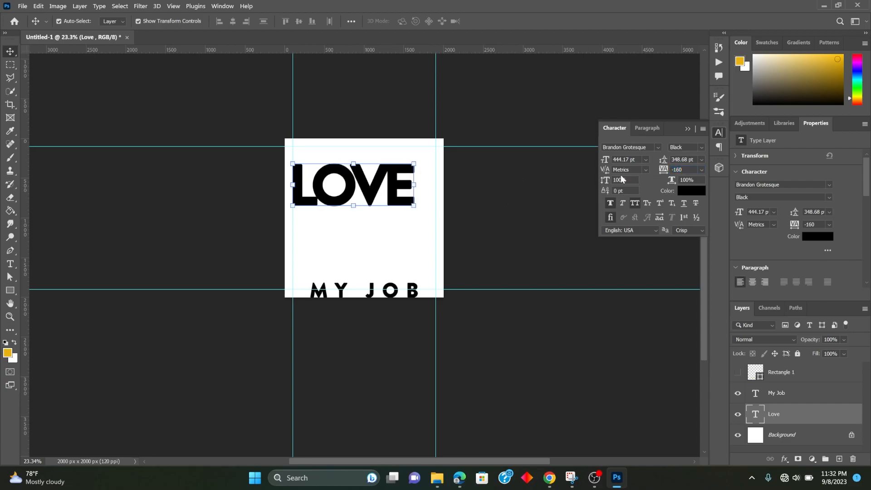
drag(412, 190, 394, 191)
click(505, 22)
- Place MY JOB directly below LOVE at the left margin guide and replace its text with MY
drag(399, 288, 373, 217)
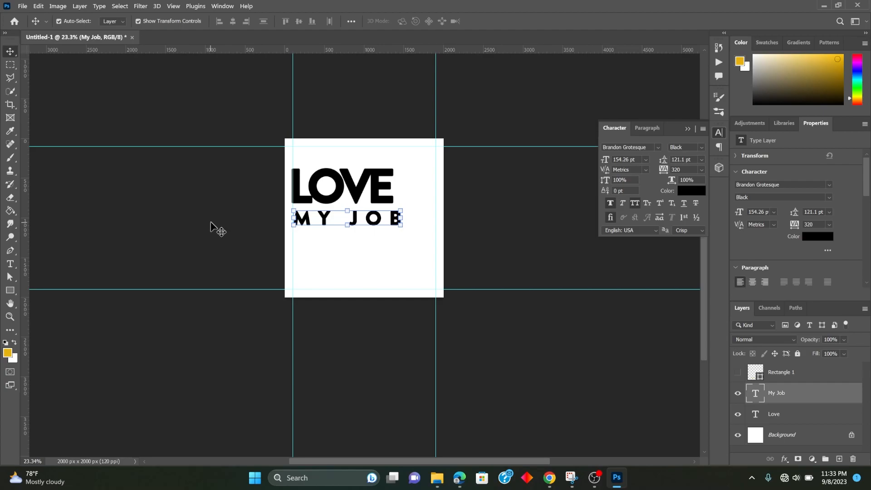
click(10, 264)
drag(319, 219, 405, 219)
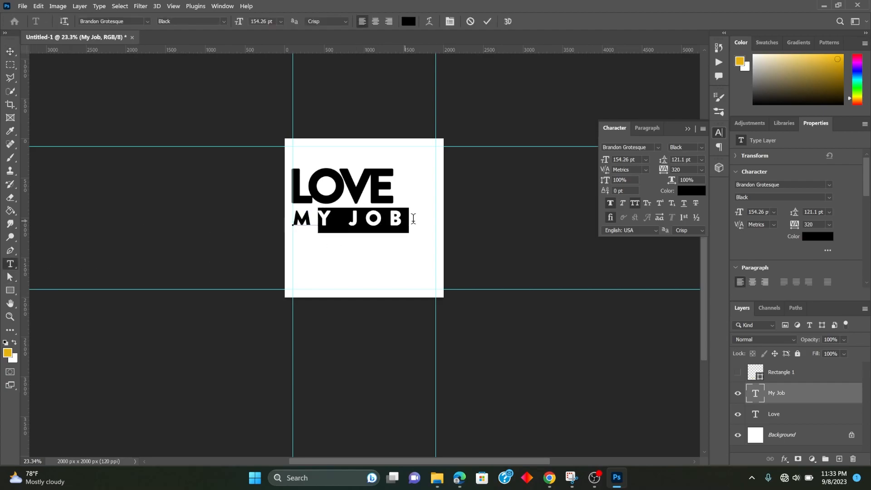
key(BackSpace)
key(BackSpace)
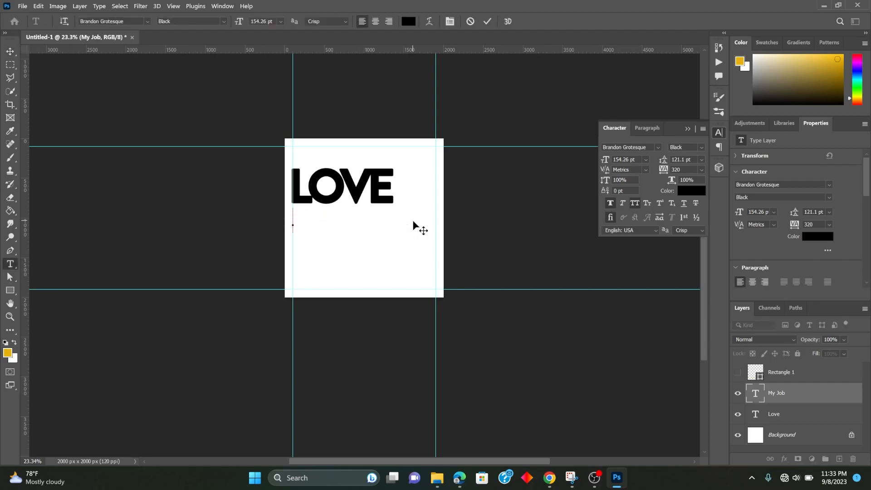
text(MY)
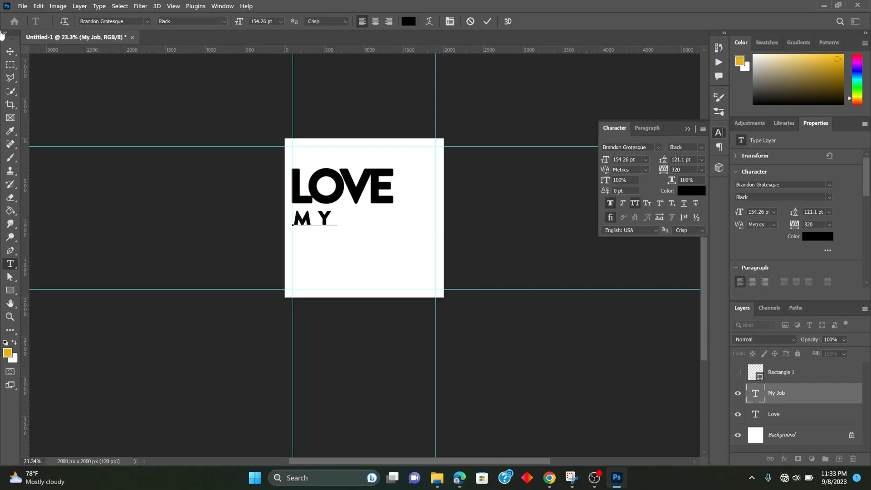
click(10, 52)
- Duplicate the MY text directly below itself and change the copy's text to JOB
drag(324, 219, 319, 245)
double_click(322, 238)
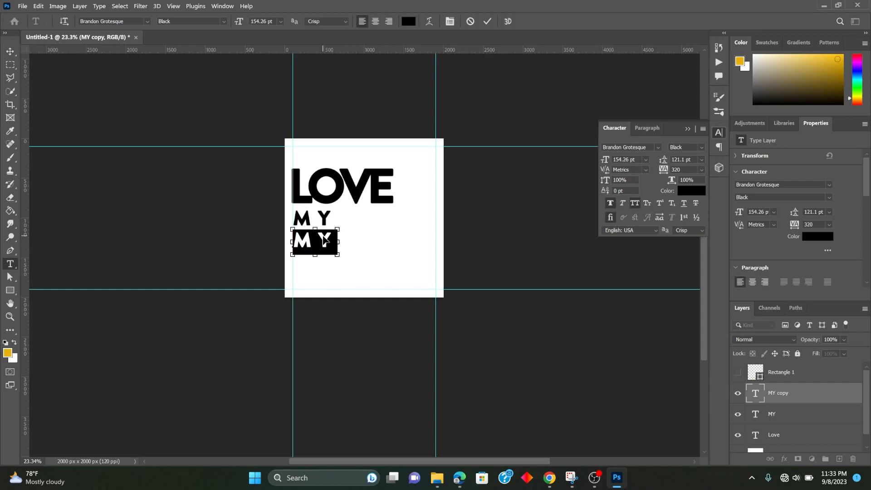
text(J)
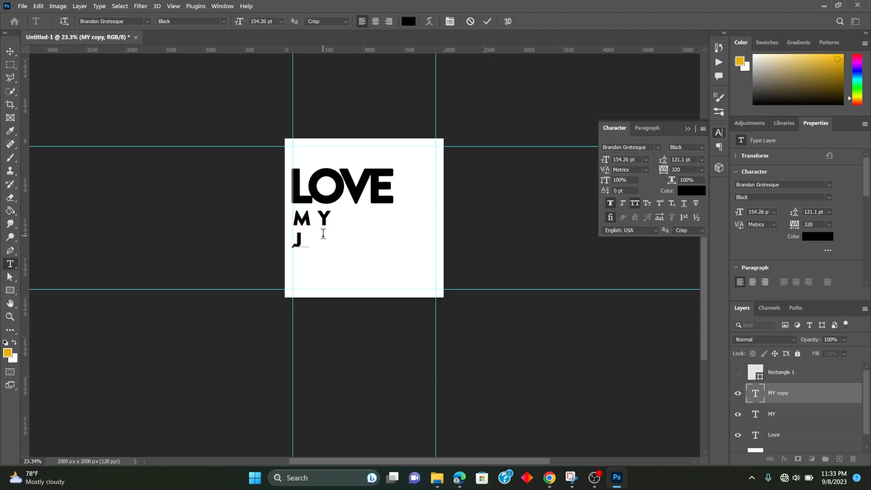
text(OB)
click(10, 51)
- Set the tracking of the JOB and MY text layers to -100
click(536, 228)
click(335, 236)
shift+click(318, 218)
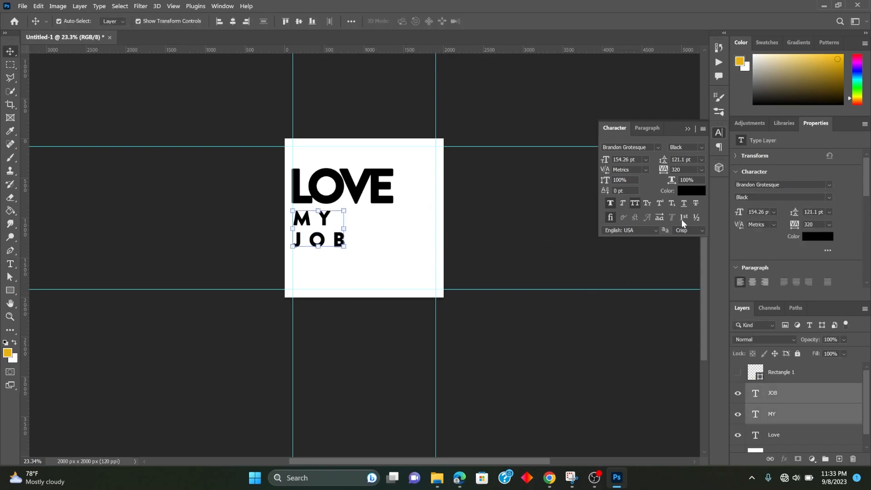
click(701, 170)
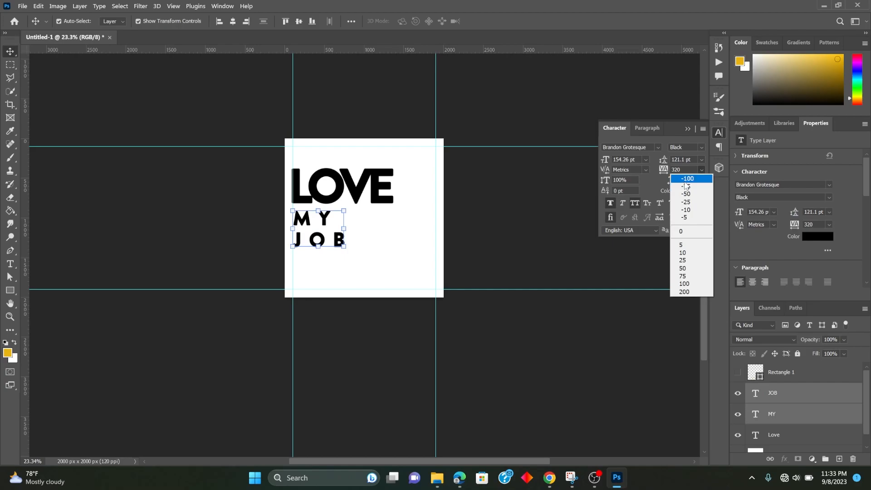
click(680, 176)
click(521, 240)
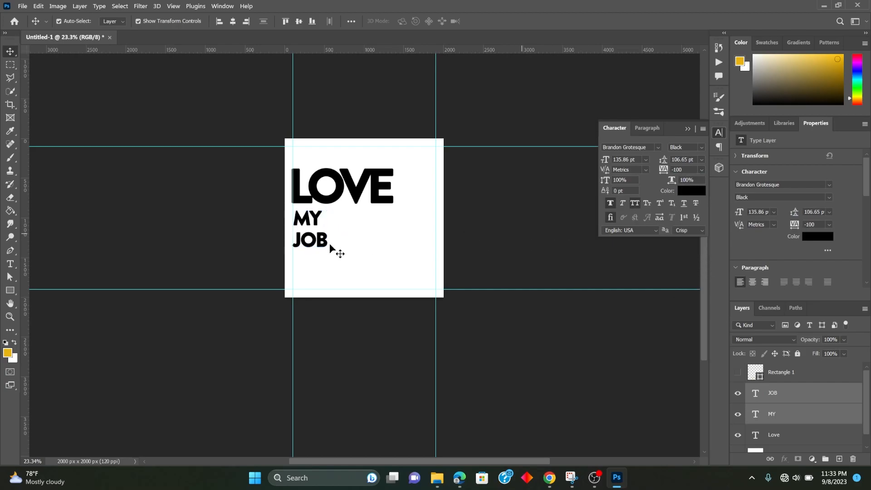
- Move JOB down towards the lower margin guide and enlarge MY to about 165 pt directly beneath LOVE
click(325, 245)
drag(320, 244, 409, 258)
drag(364, 235, 362, 226)
drag(380, 276, 322, 232)
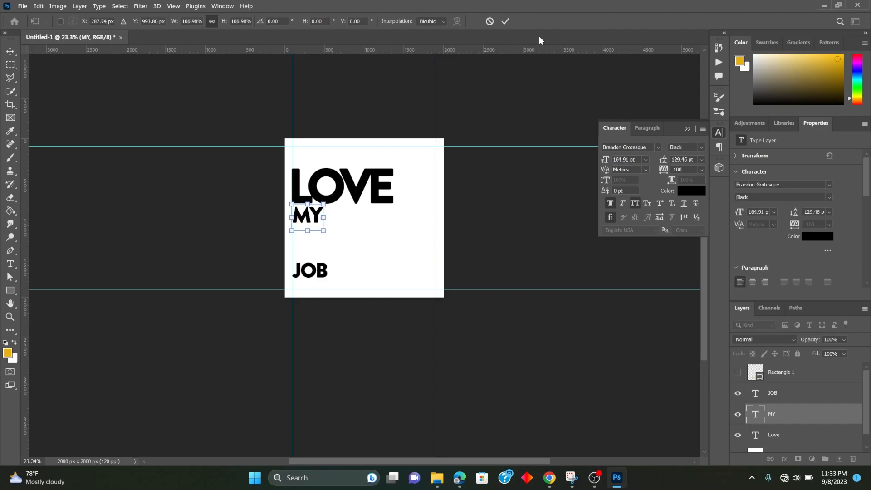
click(505, 22)
- Enlarge JOB to roughly the width of LOVE and move MY midway between the two words
drag(326, 270, 383, 257)
click(506, 21)
drag(309, 220, 346, 227)
shift+click(355, 177)
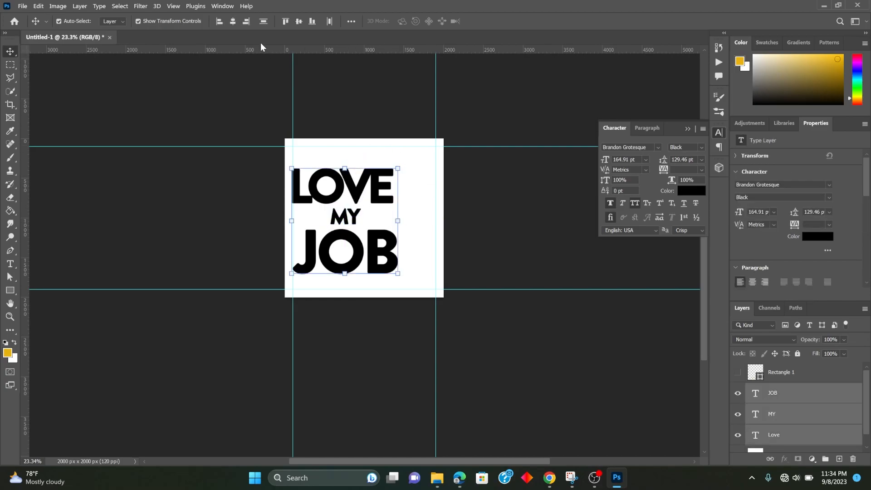
key(ctrl+t)
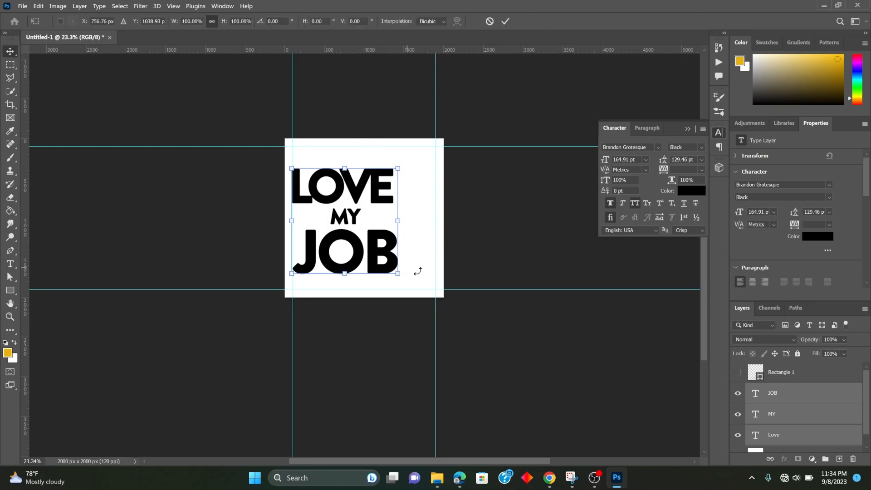
key(Return)
- Align LOVE, MY and JOB on their horizontal centres and move the group to the middle of the canvas
drag(381, 158, 426, 282)
click(352, 156)
drag(349, 156, 423, 282)
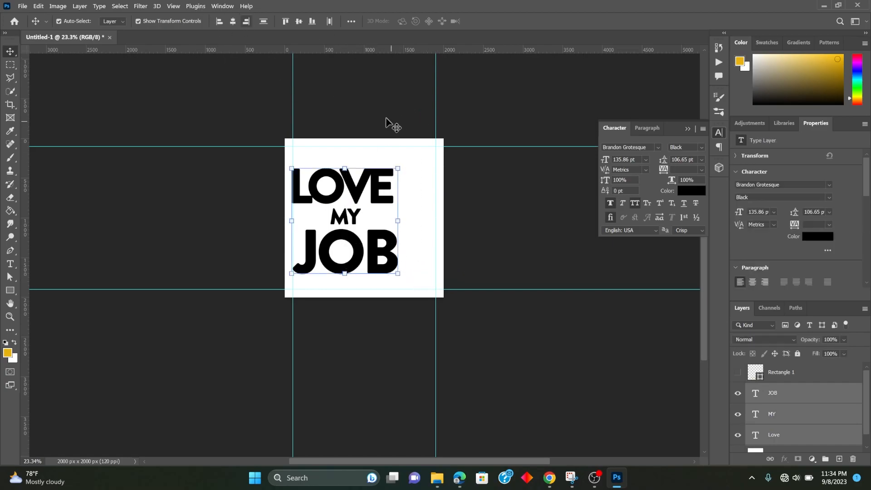
click(233, 21)
drag(359, 198, 378, 196)
click(562, 247)
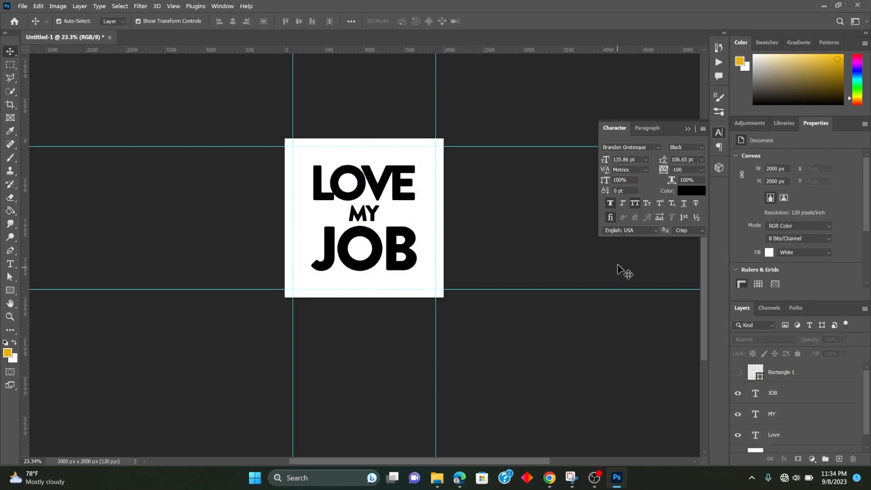
- Show the yellow Rectangle 1 layer, scale it down and place it to the left of MY
click(738, 372)
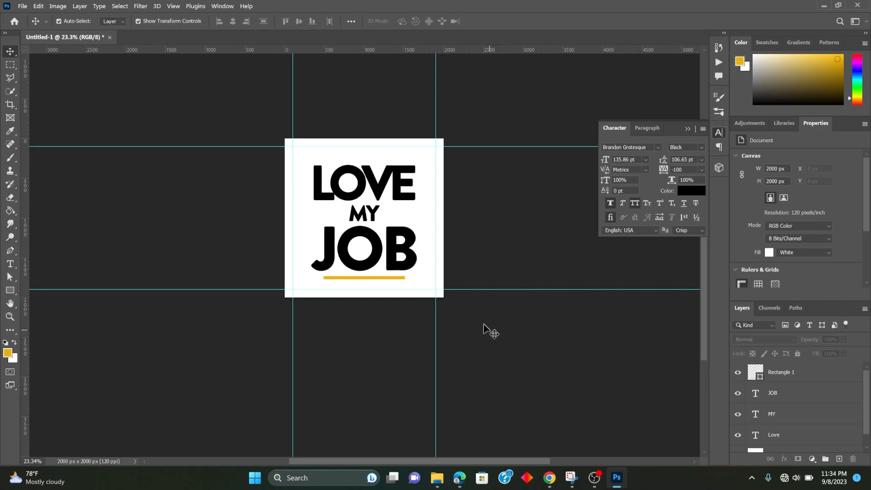
click(370, 282)
drag(370, 281, 320, 212)
click(505, 21)
click(504, 233)
- Enlarge the yellow line to about 134% so it extends out to the left edge of LOVE
scroll(358, 236, up, 5)
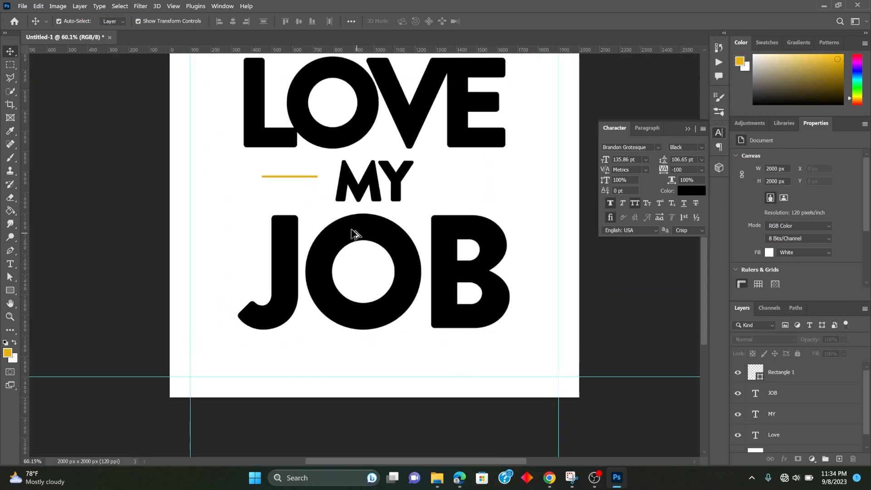
click(291, 177)
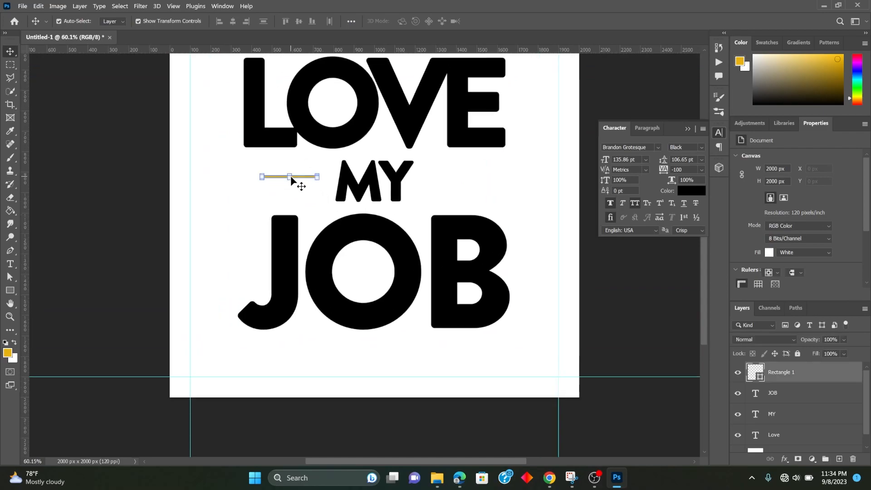
drag(260, 176, 238, 175)
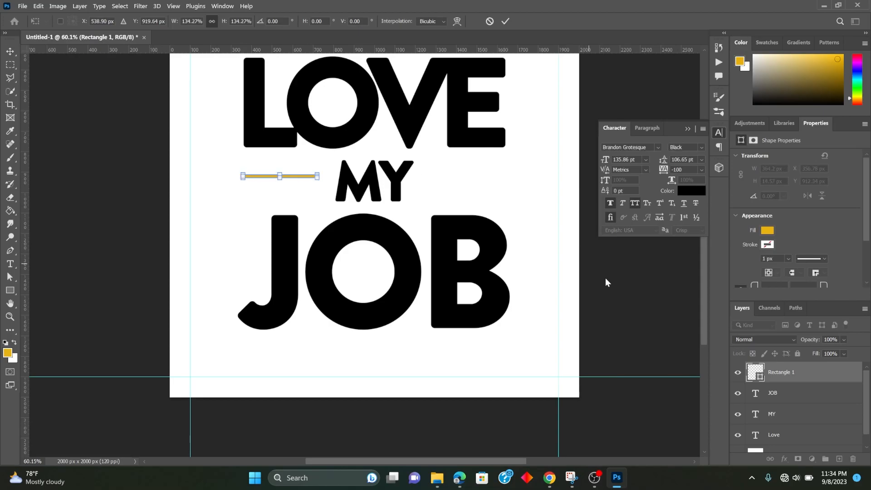
click(507, 26)
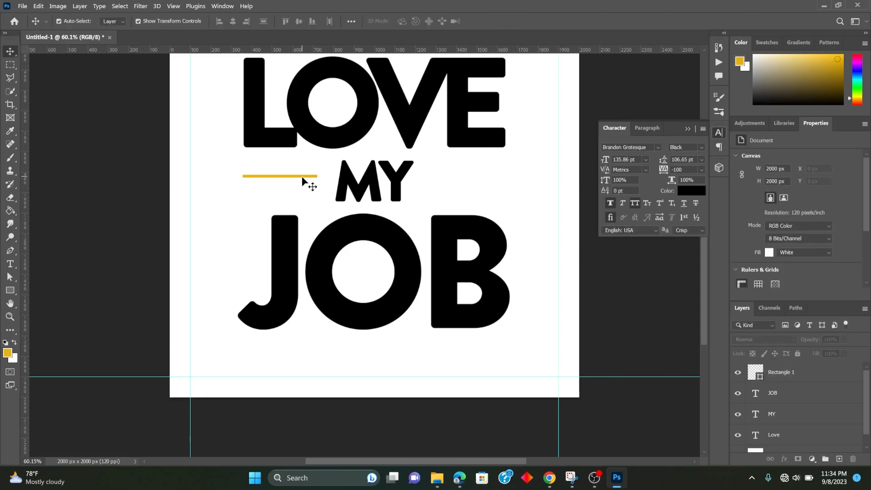
- Duplicate the yellow line to the right of MY, level with the original and ending near JOB's right edge
click(301, 176)
drag(290, 176, 478, 177)
click(638, 301)
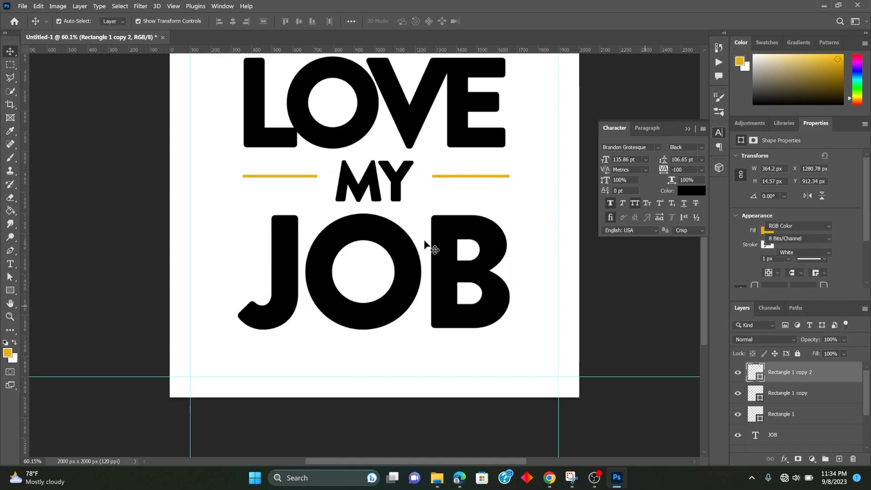
- Hide the guides and delete all the LOVE MY JOB text and line layers, leaving only the background
scroll(425, 238, down, 10)
scroll(425, 238, up, 3)
scroll(422, 234, down, 2)
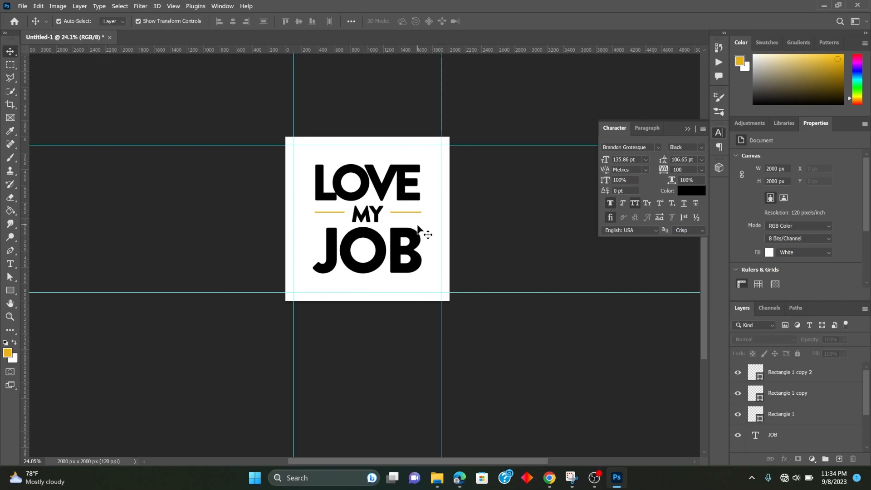
key(ctrl+semicolon)
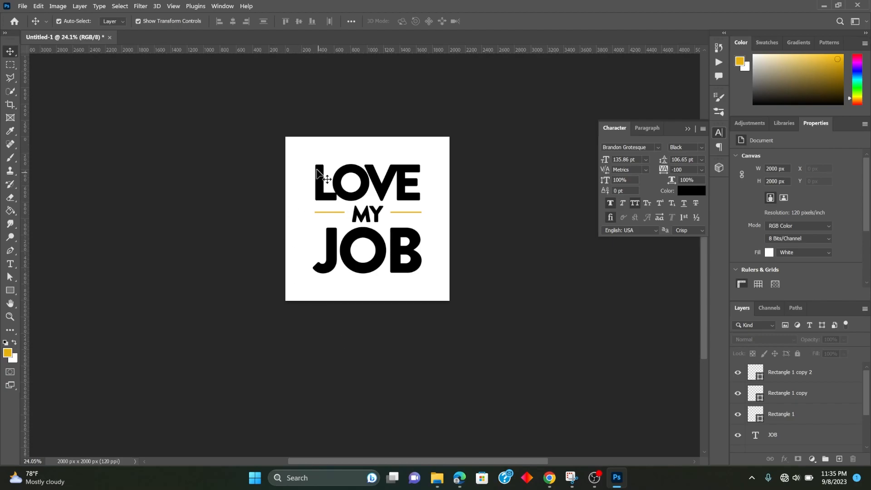
drag(295, 145, 480, 291)
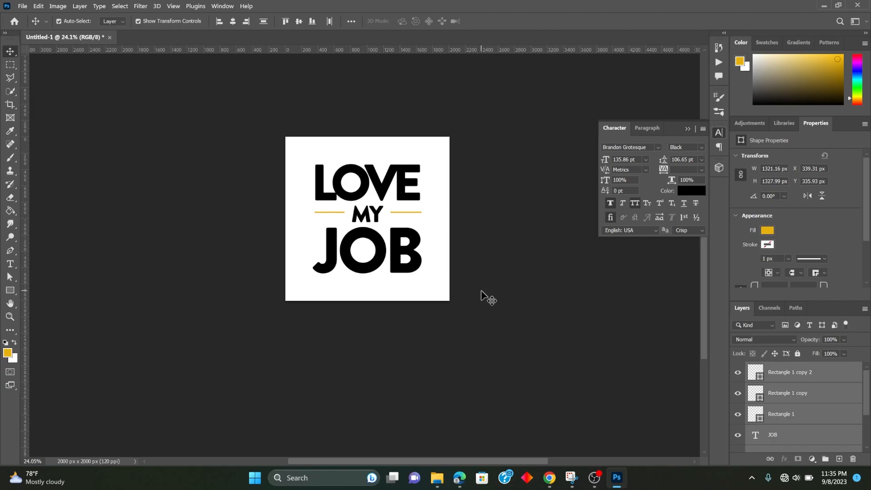
key(Delete)
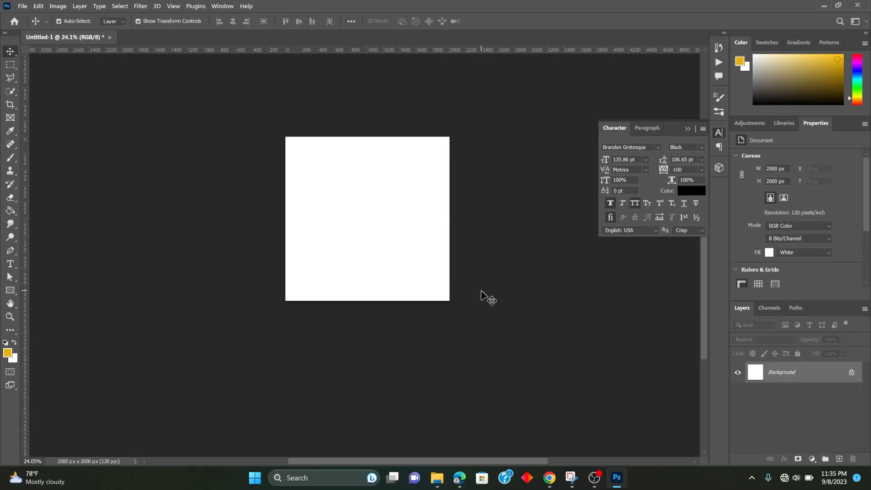
- Create the vertical text BEAUTIFUL and move it up so the whole word fits on the left part of the canvas
click(12, 265)
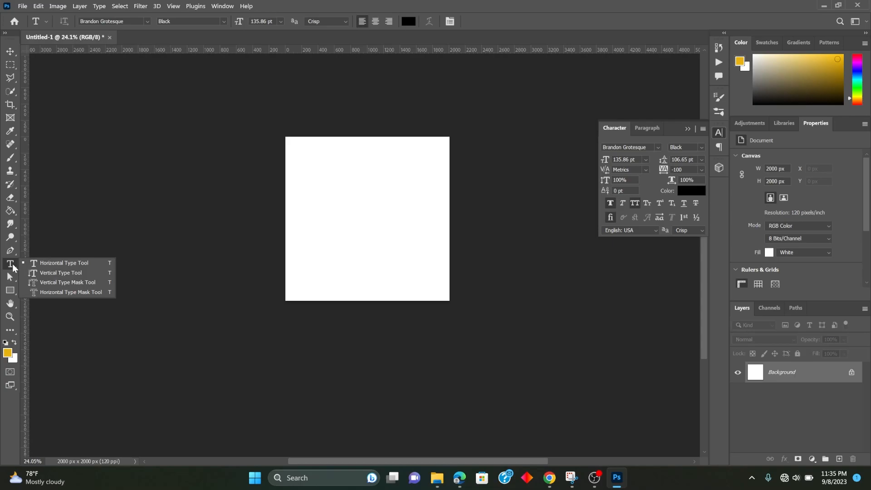
click(54, 273)
click(340, 159)
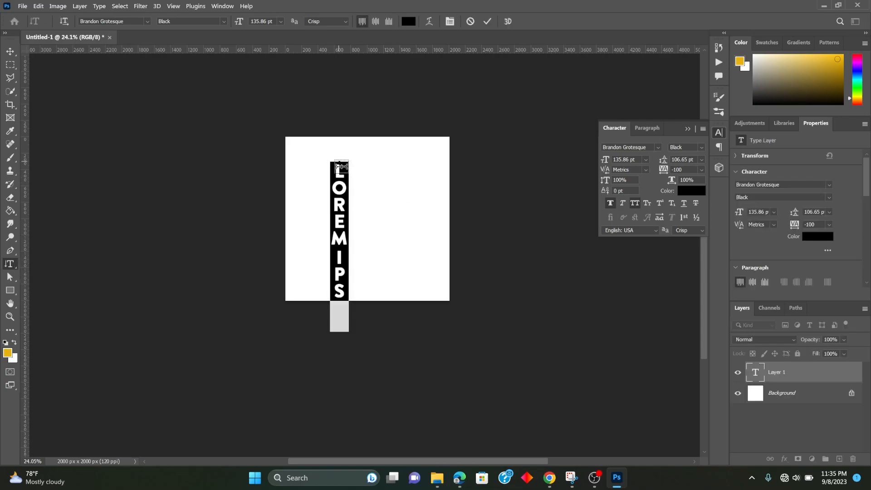
text(BE)
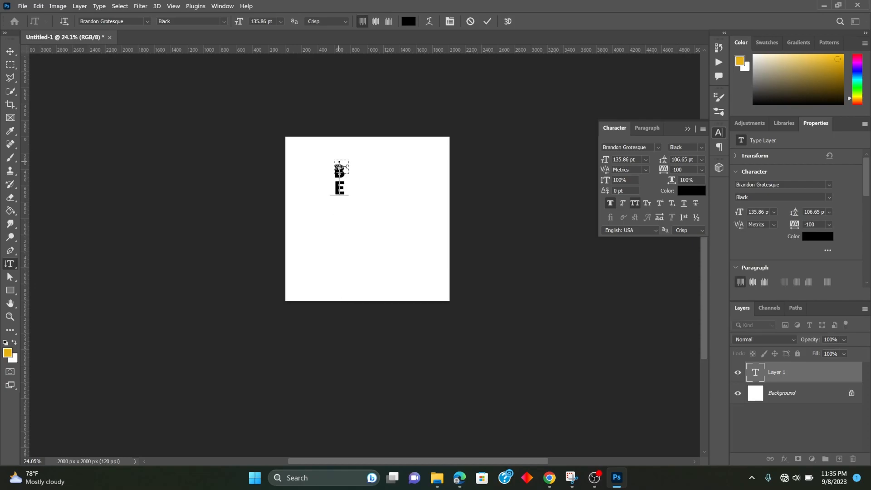
text(AUTIFU)
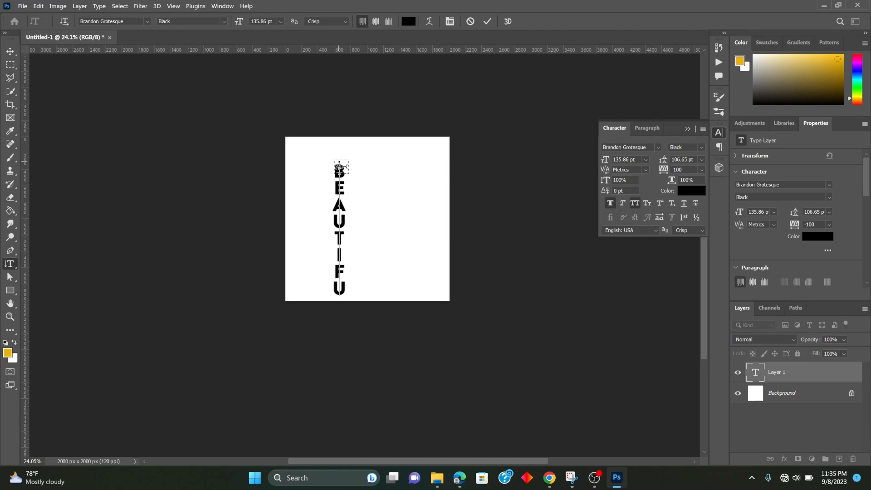
click(10, 52)
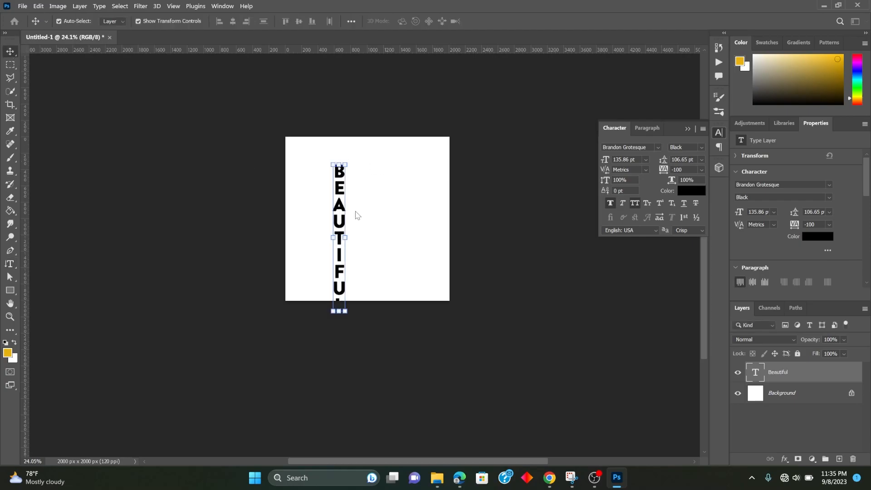
drag(341, 195, 329, 175)
click(340, 204)
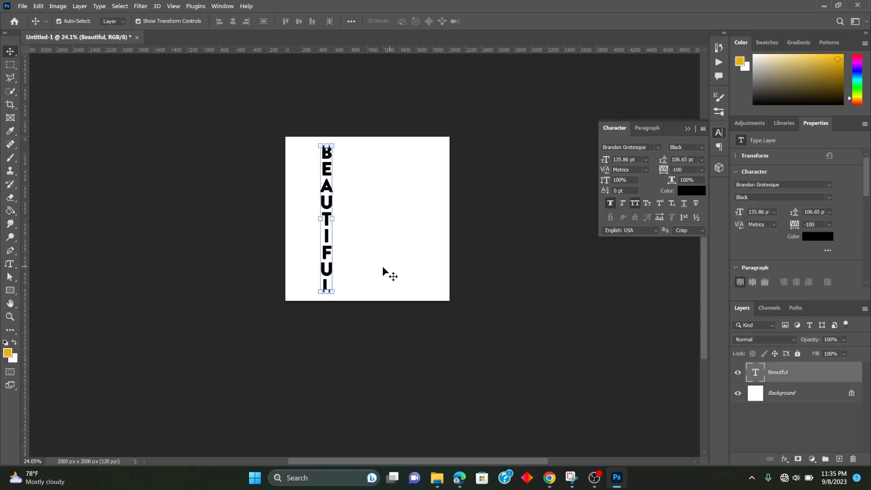
- Remove IFUL from the vertical text so it reads BEAUT, and move it down slightly
click(9, 264)
click(66, 264)
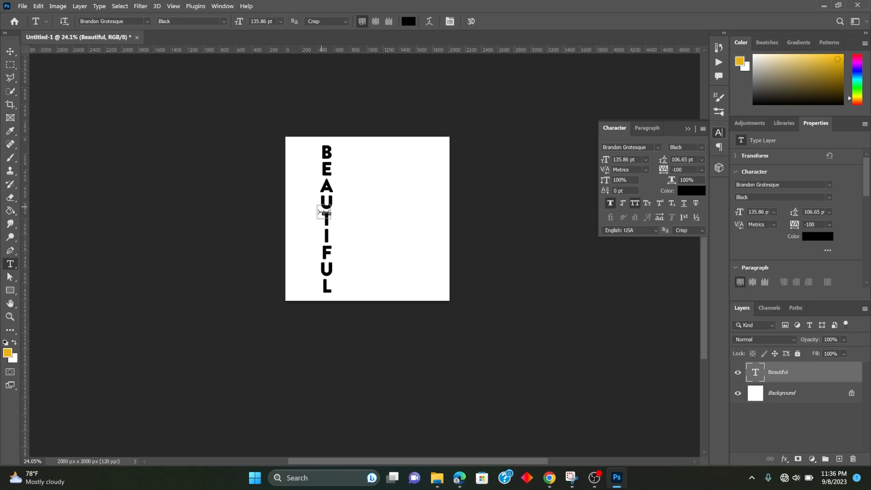
drag(324, 225, 330, 297)
key(BackSpace)
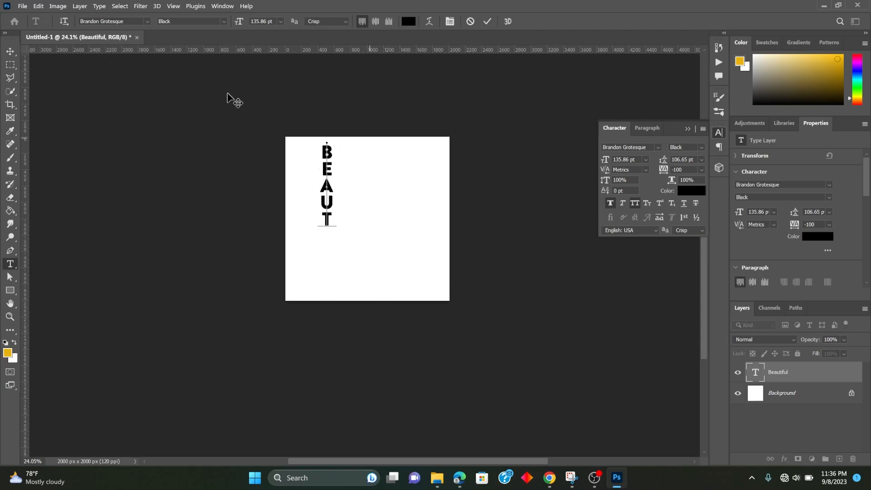
click(10, 52)
drag(332, 168, 324, 202)
click(129, 266)
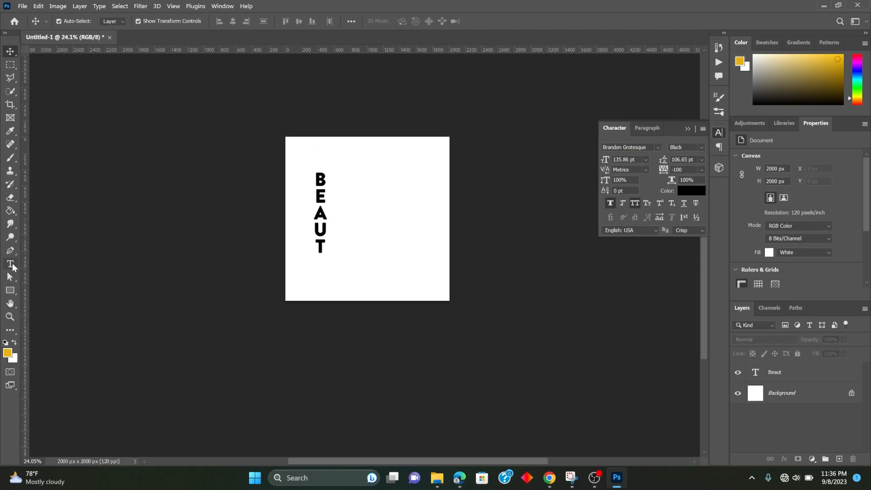
- Add the horizontal text IFUL to the right of the T at the foot of BEAUT
key(t)
click(332, 248)
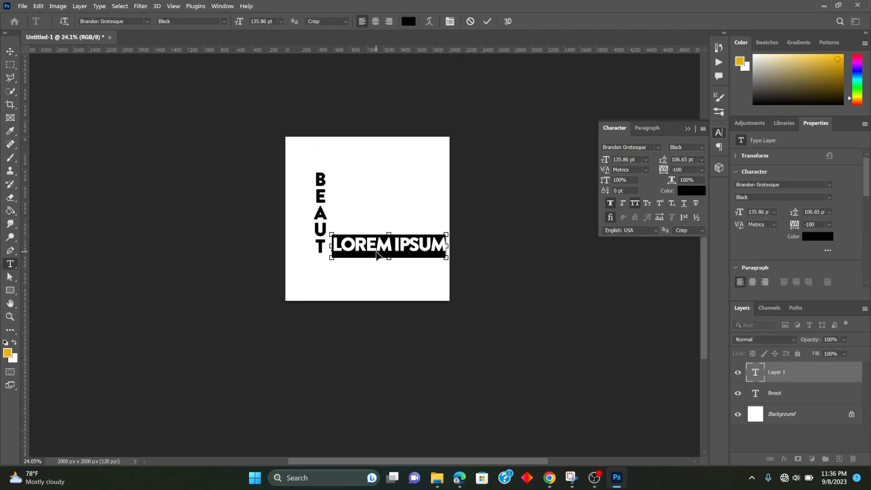
key(ctrl+f)
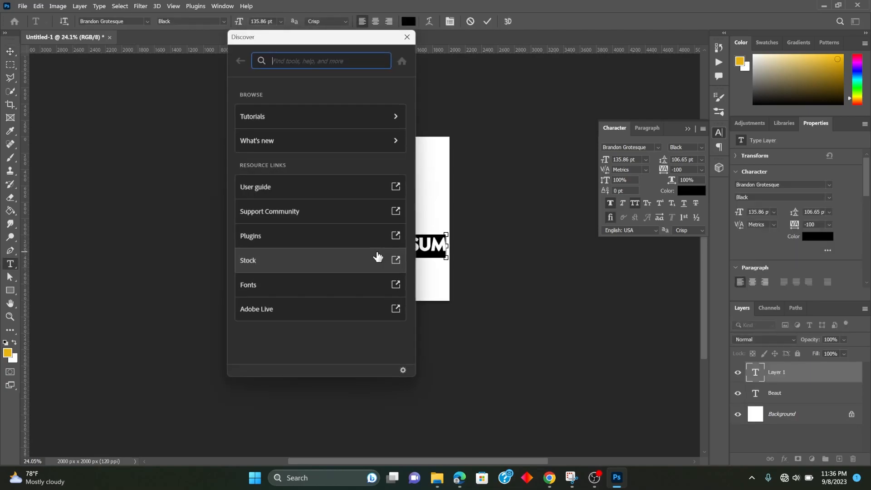
click(406, 39)
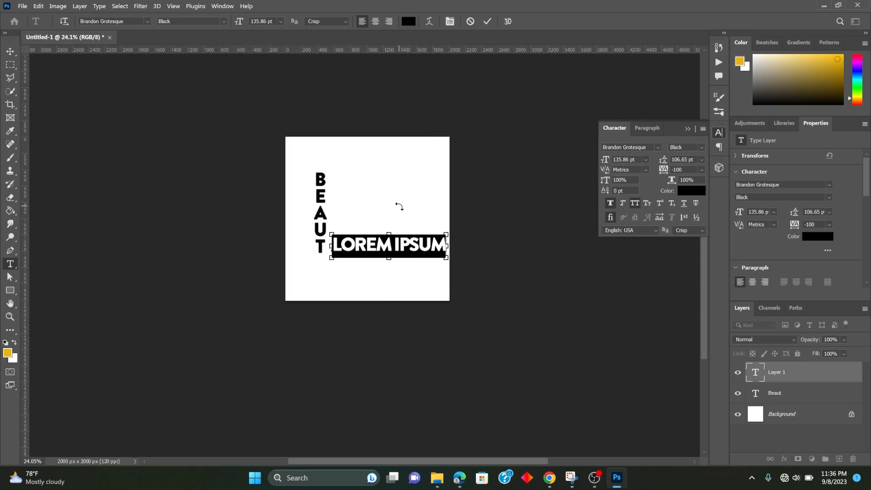
text(iful)
click(487, 21)
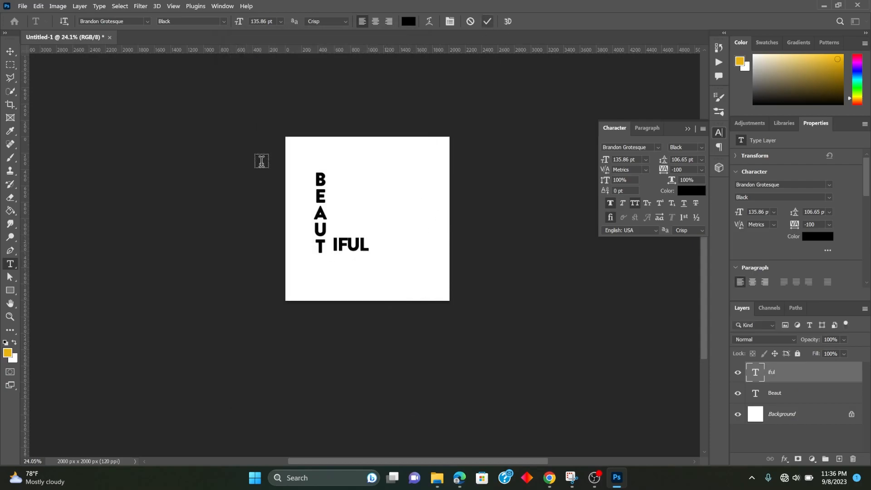
- Align IFUL right beside the T of BEAUT and set its tracking to -75
key(v)
drag(359, 245, 354, 247)
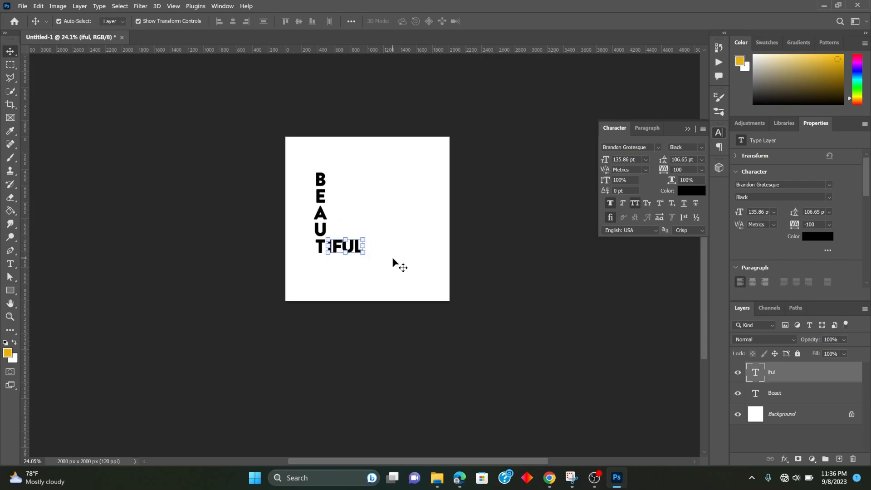
click(701, 169)
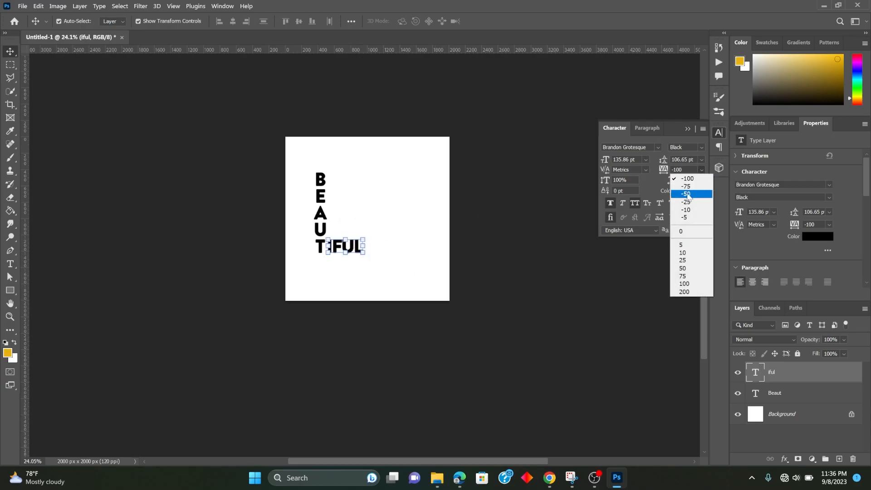
click(684, 188)
drag(510, 273, 502, 272)
- Scale the BEAUT and IFUL layers together to about 150% and shift them up and left on the canvas
click(354, 252)
shift+click(334, 202)
drag(366, 253, 407, 282)
drag(331, 214, 319, 194)
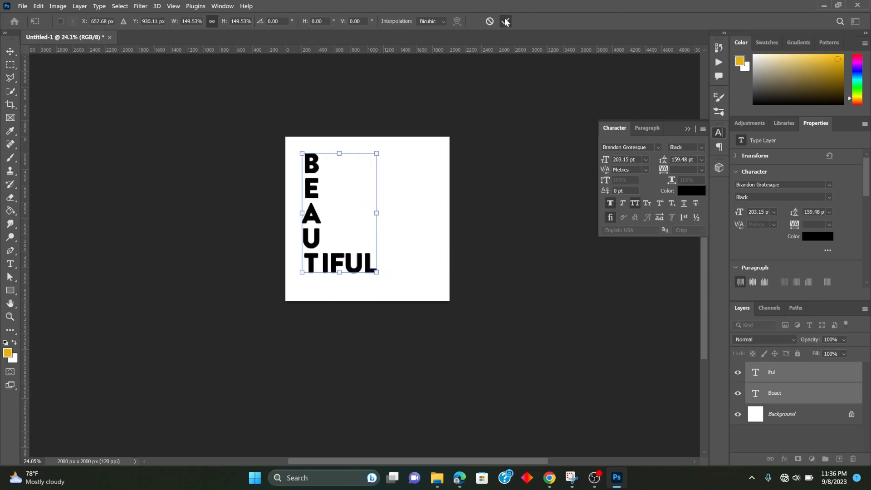
click(408, 184)
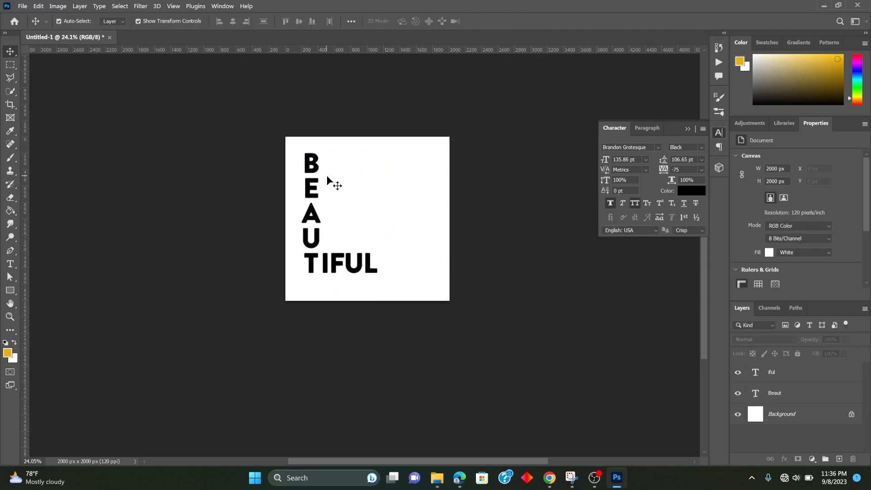
- Show the guides and move the BEAUT and IFUL layers together slightly down the canvas
key(ctrl+semicolon)
click(313, 193)
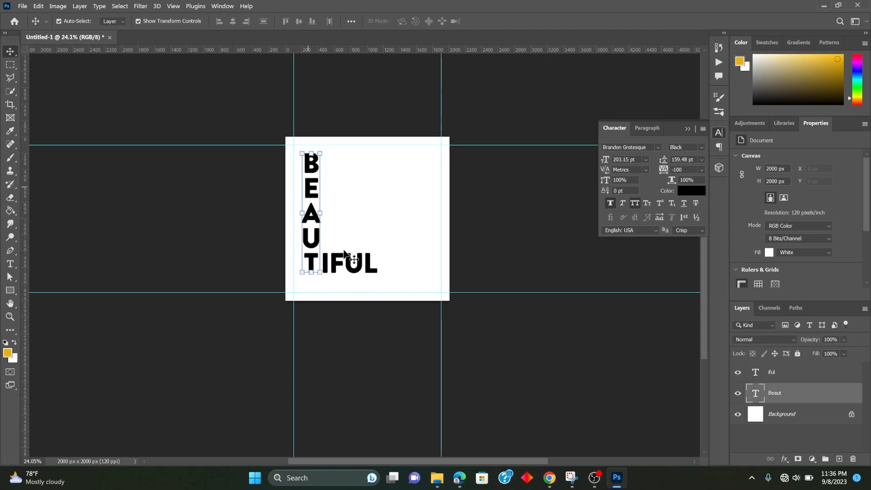
shift+click(347, 261)
drag(347, 261, 346, 265)
click(526, 266)
- Scale the BEAUT and IFUL layers together to 111.50% and centre them vertically on the canvas
click(306, 182)
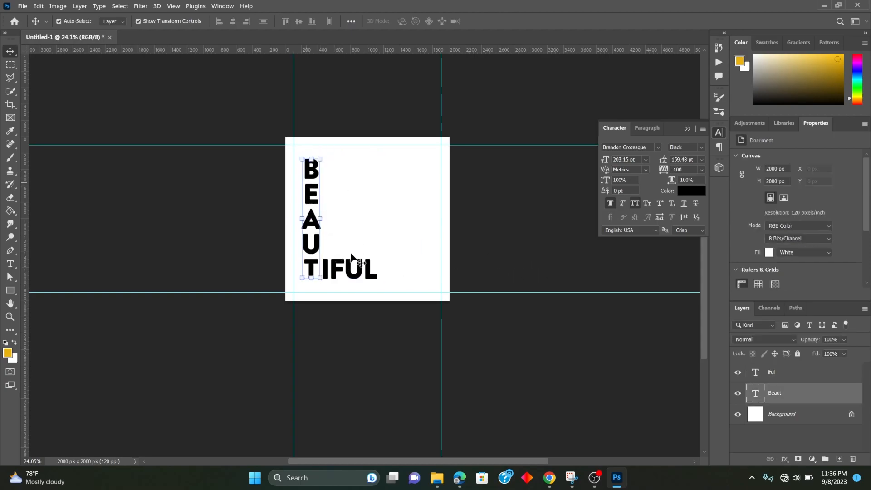
shift+click(362, 272)
drag(377, 277, 398, 284)
drag(320, 230, 319, 224)
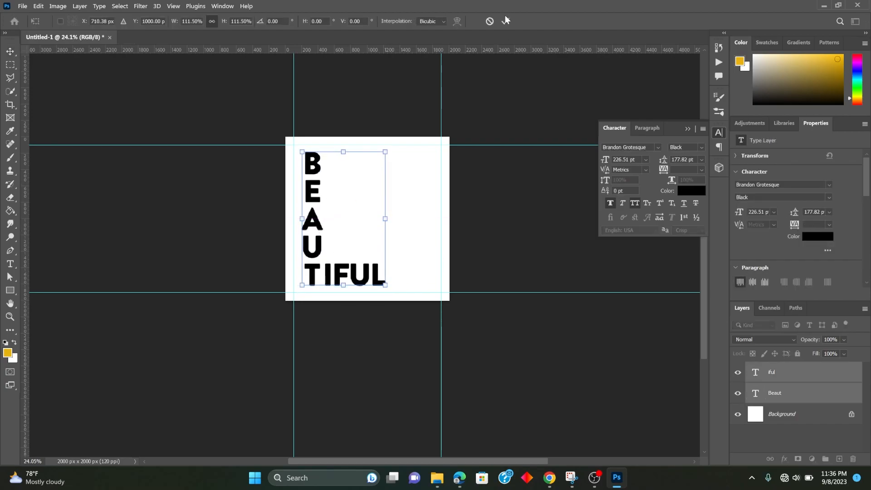
click(426, 254)
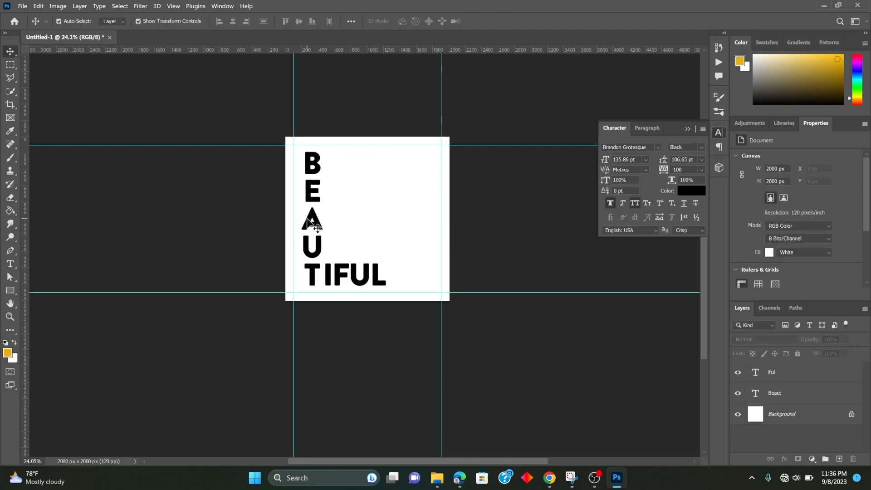
- Duplicate the BEAUT and IFUL layers together and place the copies to the right of the originals
click(316, 223)
shift+click(362, 282)
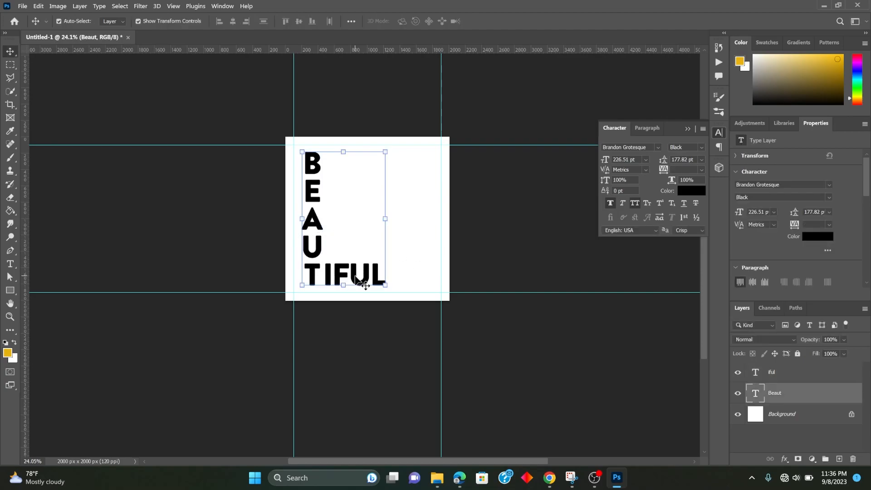
drag(317, 224, 368, 222)
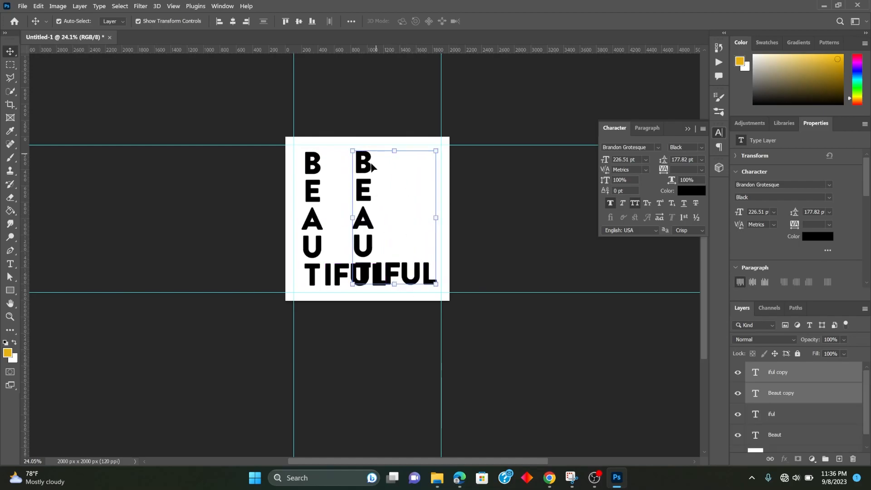
click(491, 222)
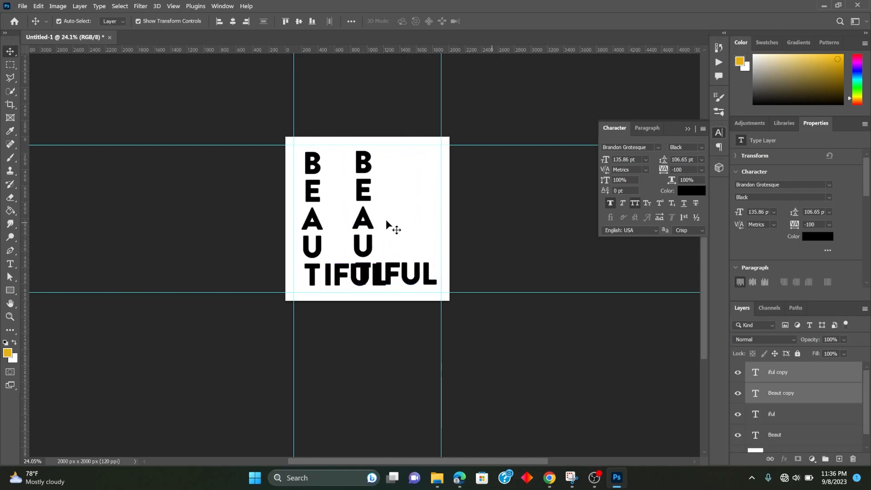
- Flip the copied BEAUT and IFUL layers to -100% width and height and fit them against the originals to form a rectangular frame
click(361, 197)
click(363, 198)
shift+click(396, 272)
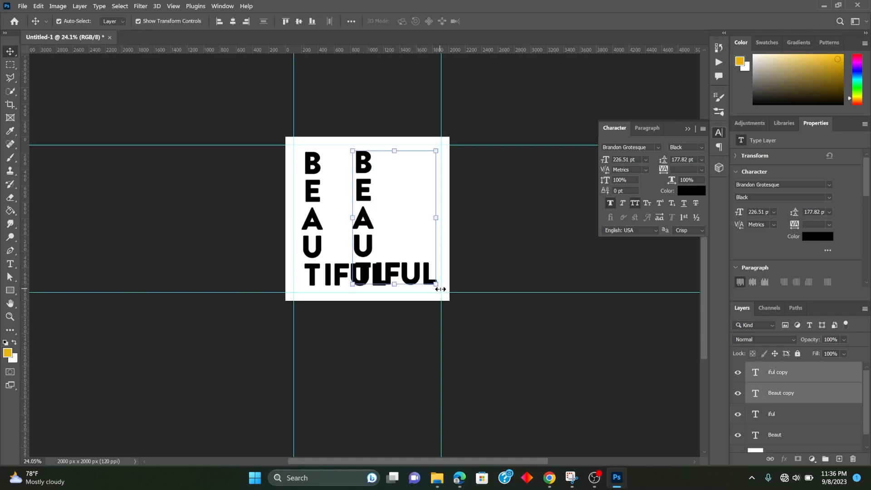
drag(445, 290, 350, 150)
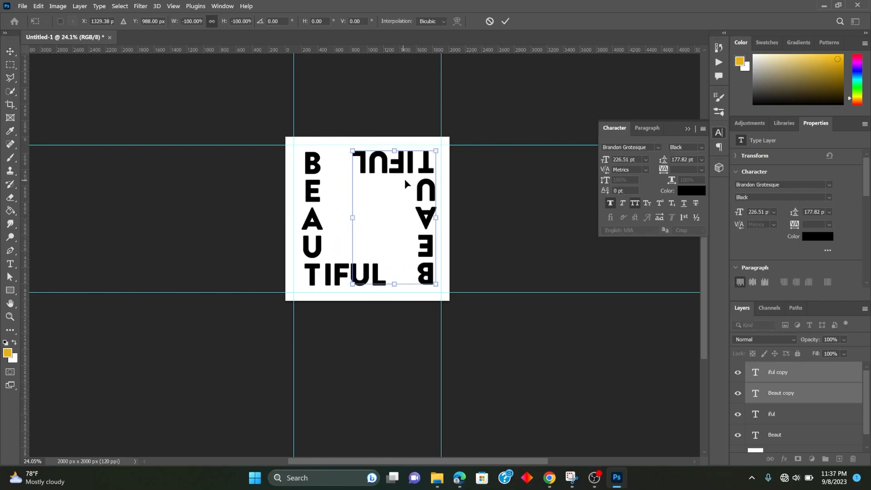
drag(412, 171, 386, 168)
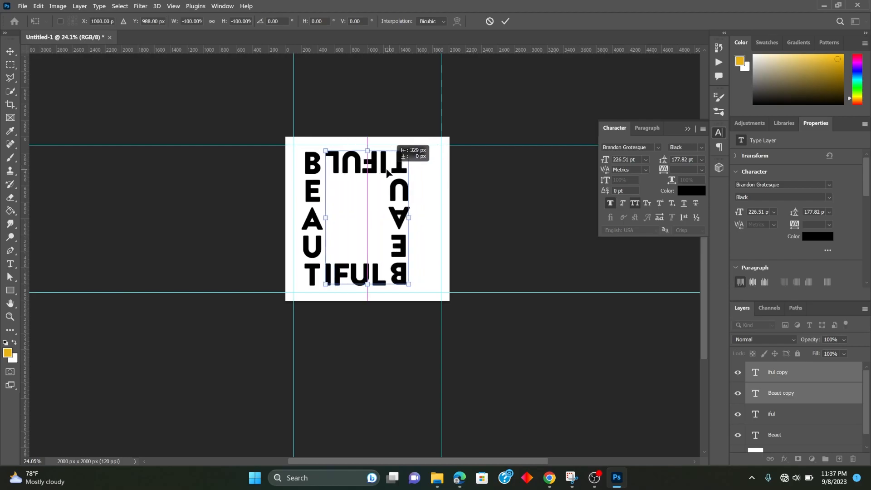
click(506, 20)
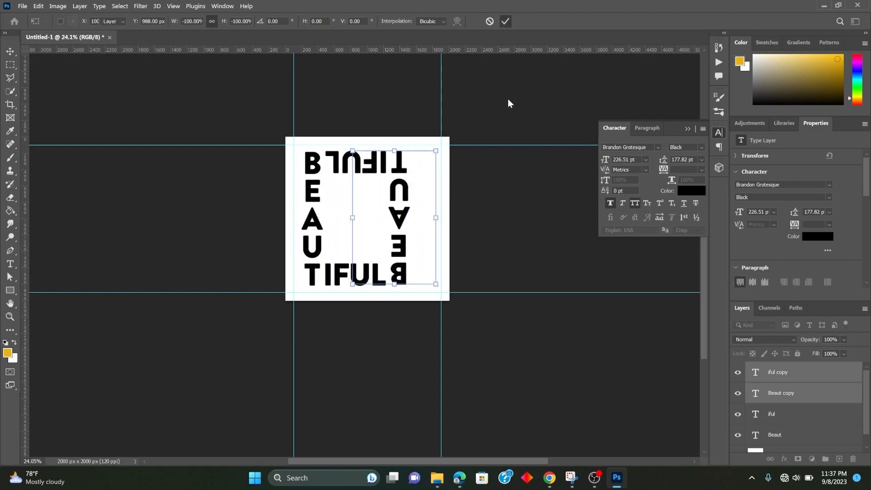
- Move all four text layers together to the right and slightly down to centre the frame on the canvas
drag(417, 283, 301, 150)
drag(385, 166, 397, 168)
click(533, 219)
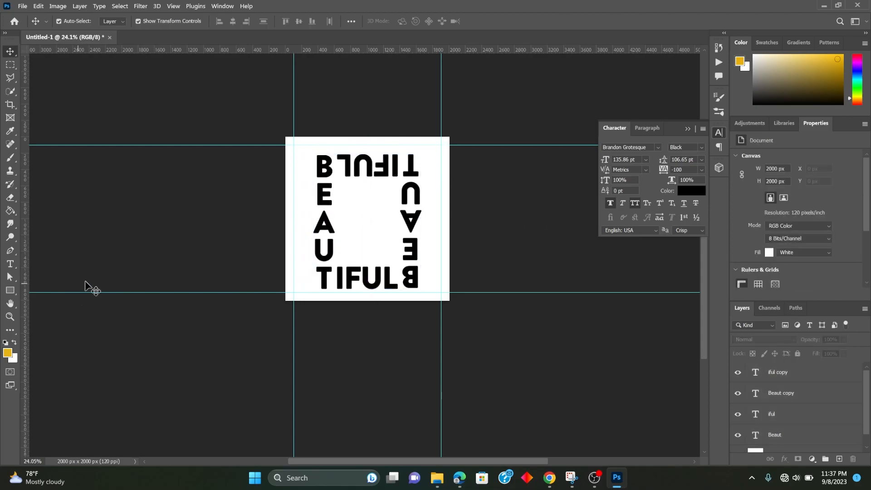
- Draw a yellow circle of about 365 px with the Ellipse tool and centre it inside the text frame
click(10, 291)
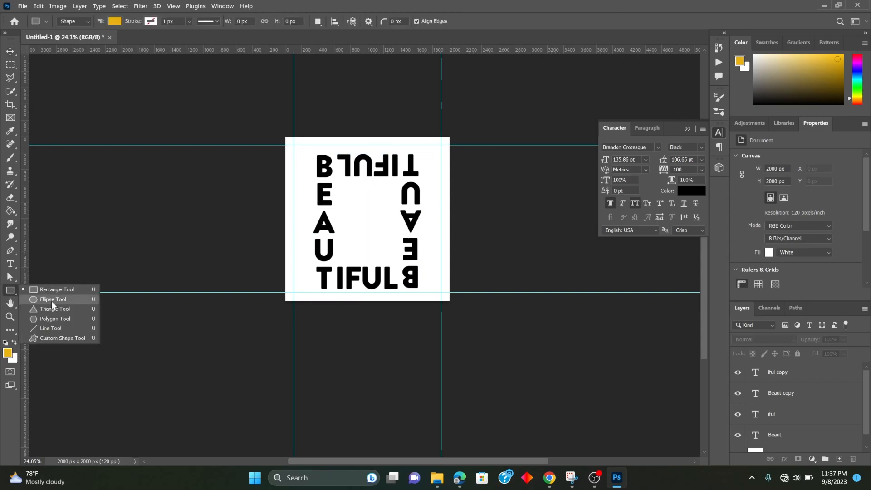
click(52, 299)
drag(354, 200, 384, 230)
click(10, 51)
drag(371, 214, 371, 225)
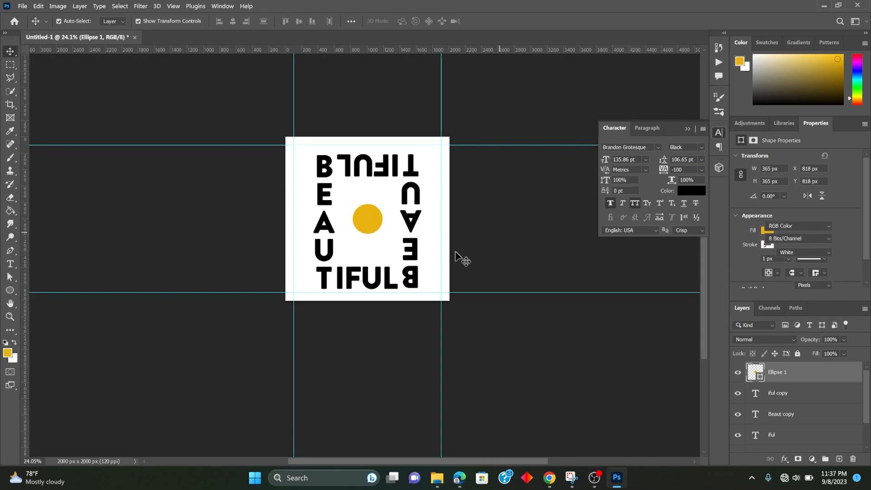
click(472, 252)
- Shift the circle and all text layers together slightly left and up, and preview the design without guides
drag(429, 290, 299, 152)
drag(370, 169, 367, 165)
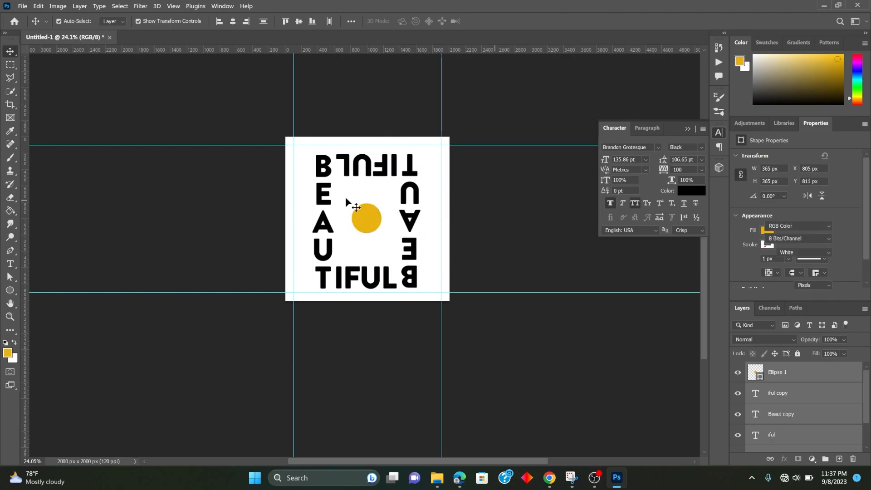
click(428, 226)
key(ctrl+semicolon)
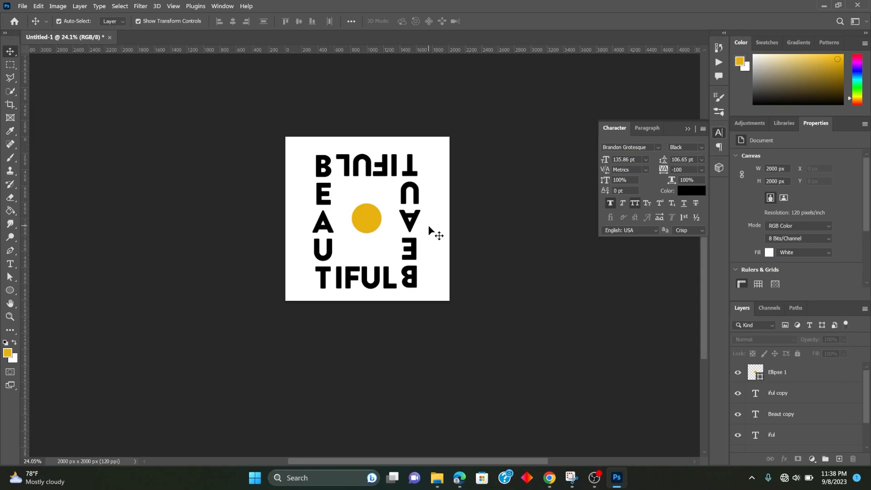
key(ctrl+semicolon)
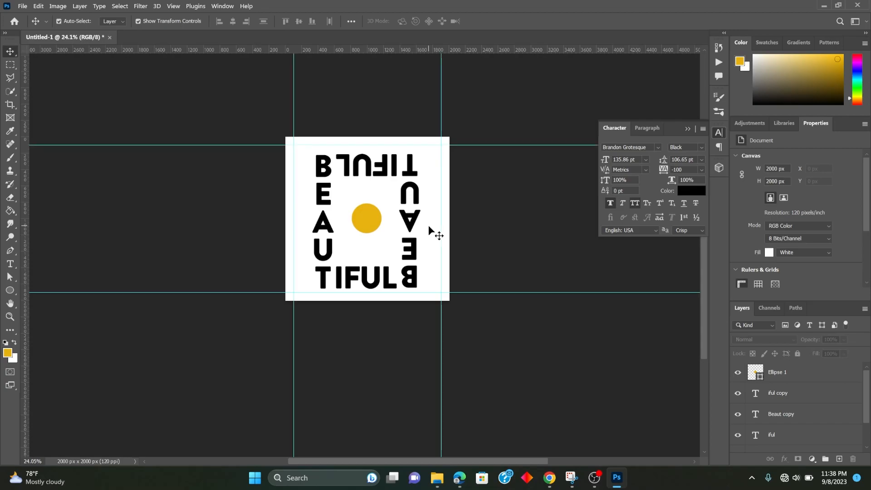
- Move the circle and text frame together slightly up and right to centre the whole composition on the canvas
click(363, 220)
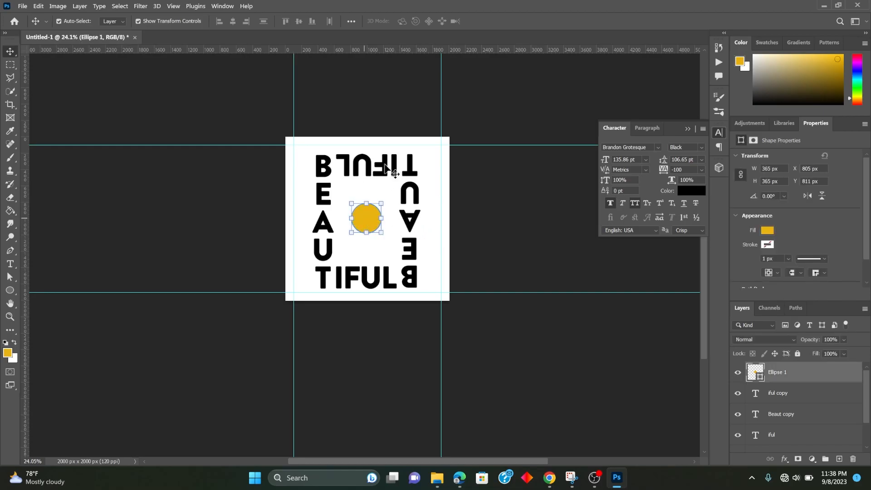
drag(303, 147, 429, 291)
mouse_move(369, 224)
mouse_down()
mouse_move(368, 215)
mouse_move(371, 221)
mouse_up()
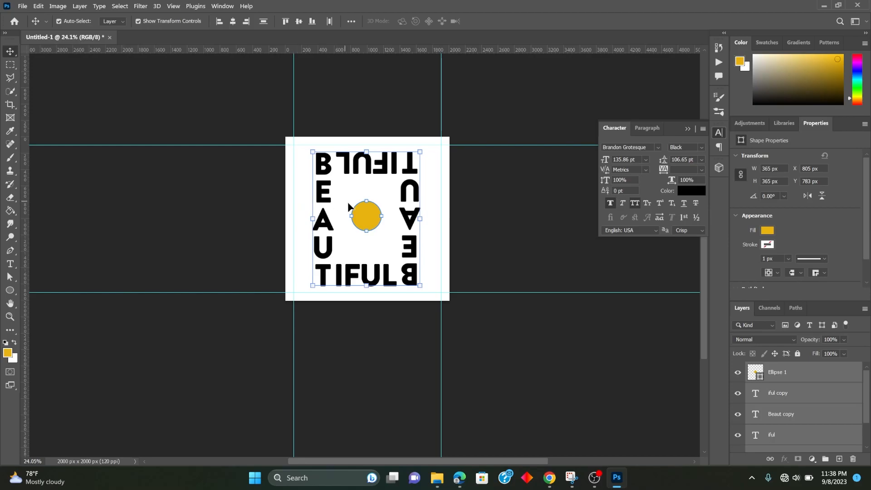
mouse_move(360, 208)
mouse_down()
mouse_move(344, 209)
mouse_move(394, 212)
mouse_move(367, 213)
mouse_up()
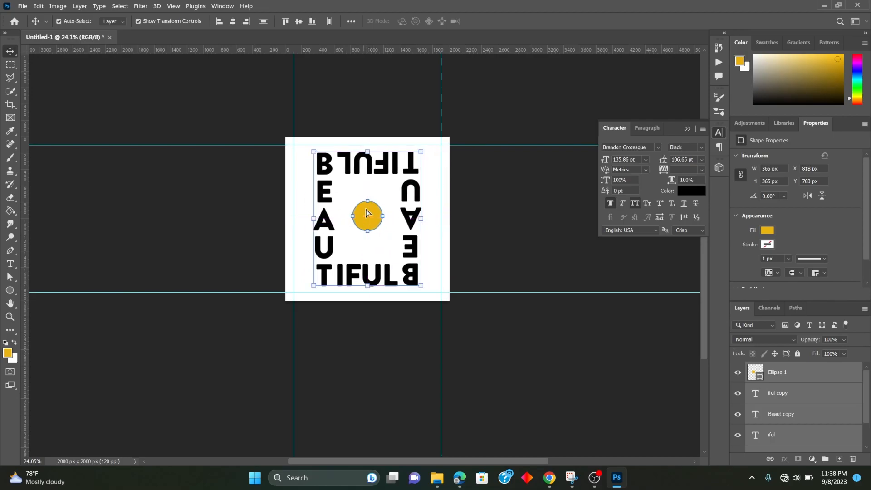
- Delete the circle and all BEAUTIFUL text layers, leaving only the background
click(499, 211)
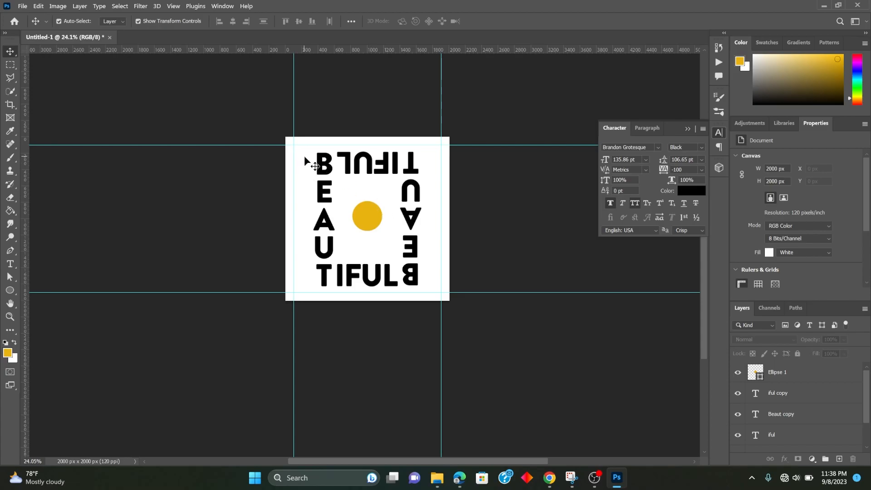
drag(301, 153, 431, 290)
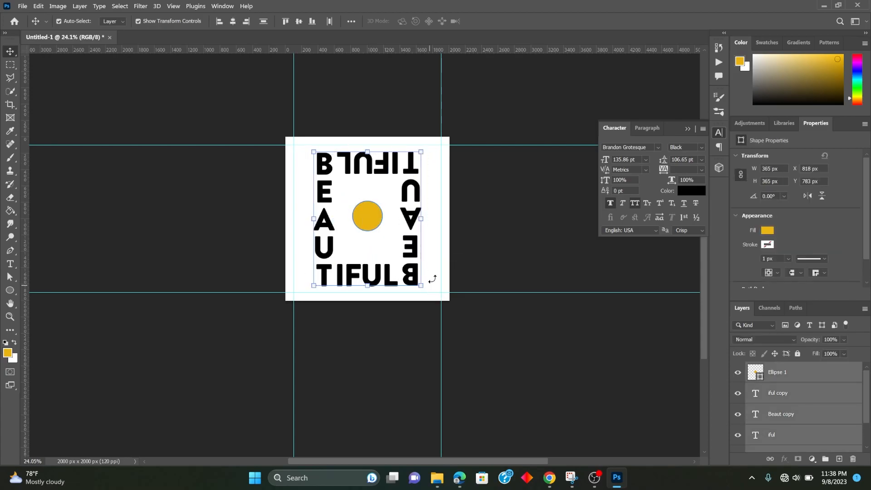
key(Delete)
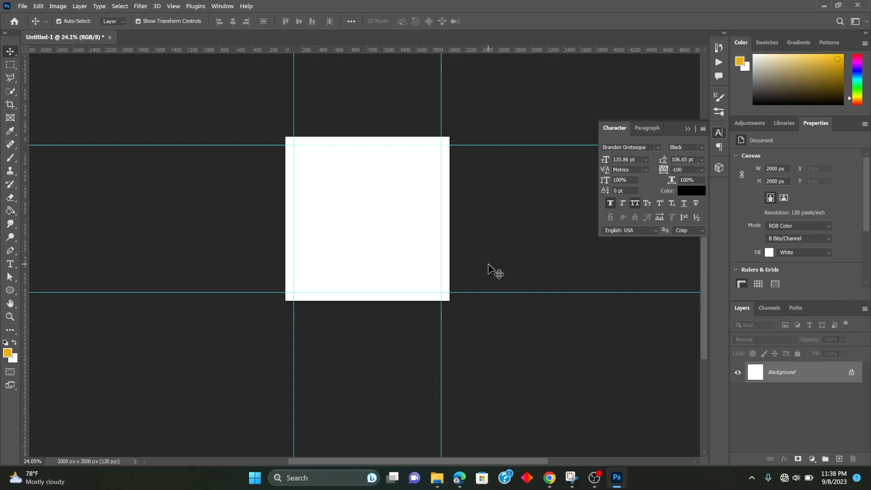
- Add the text HEAD COPY in the upper part of the canvas and enlarge it slightly
click(10, 263)
click(313, 186)
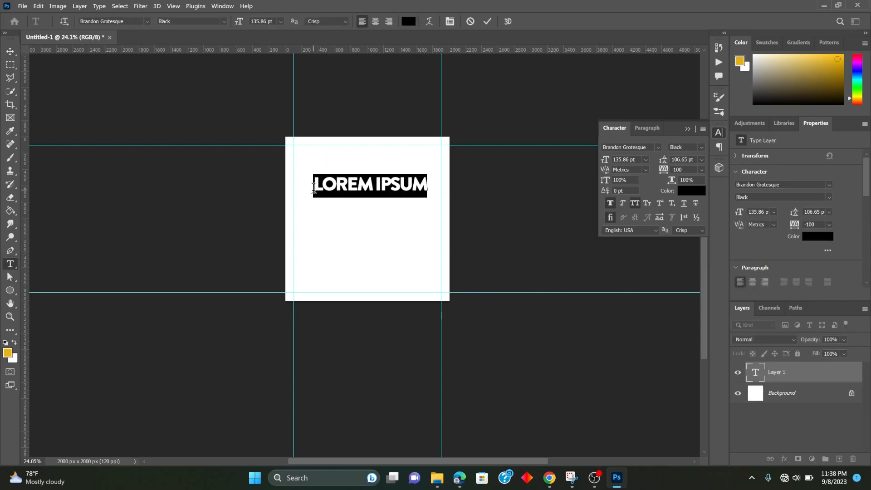
text(HEAD COPY)
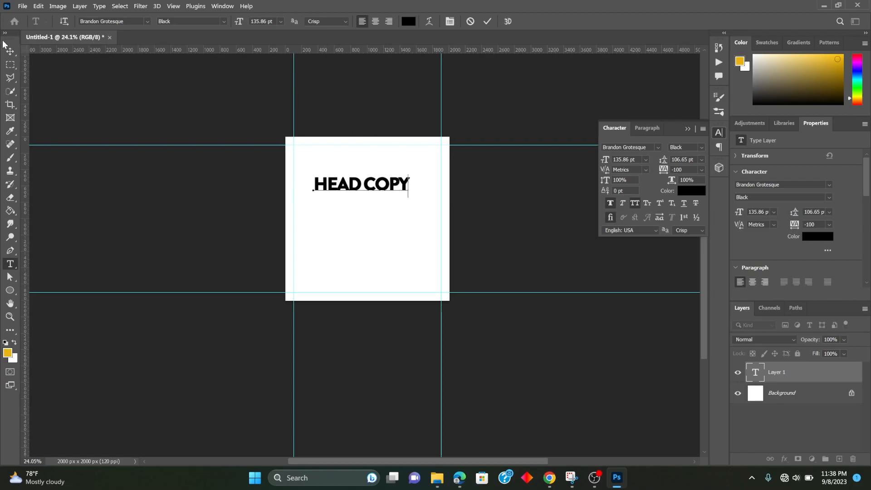
click(10, 51)
mouse_move(407, 192)
mouse_down()
mouse_move(424, 199)
mouse_move(389, 180)
mouse_move(422, 187)
mouse_up()
click(132, 202)
- Add a placeholder paragraph text box beneath HEAD COPY, about as wide as the heading, and set its font style to Light
click(10, 264)
drag(307, 193, 434, 207)
click(10, 51)
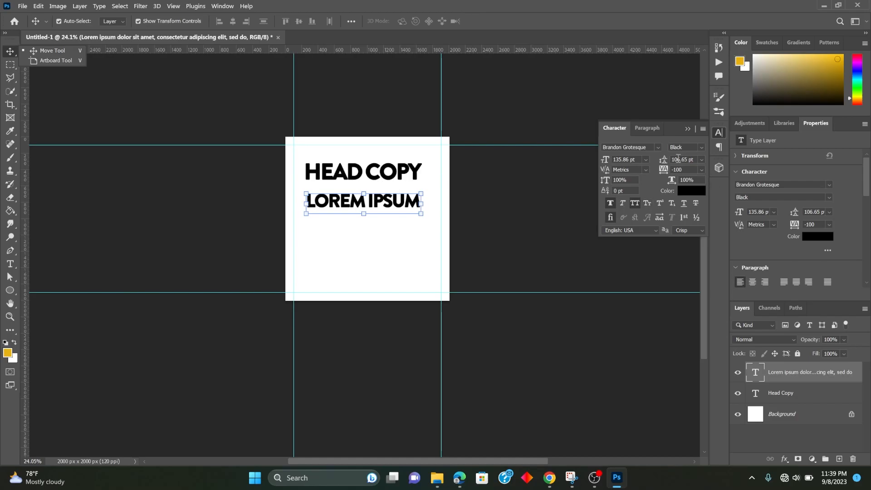
click(701, 147)
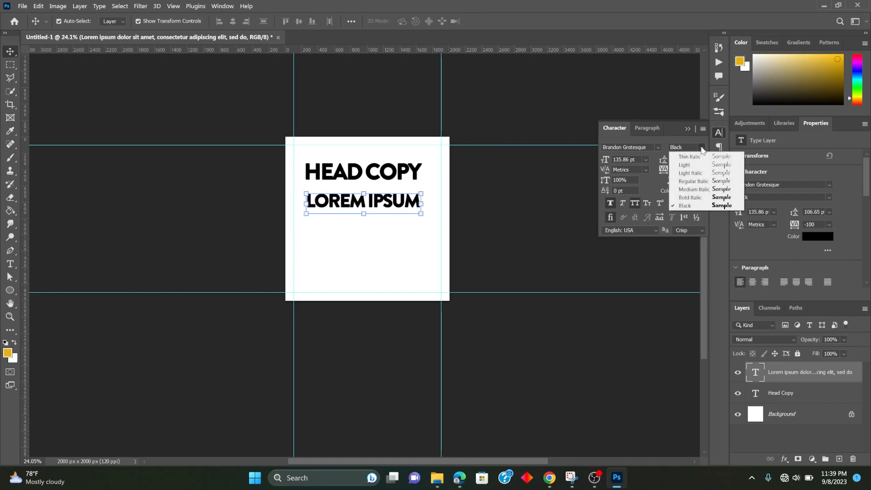
click(701, 164)
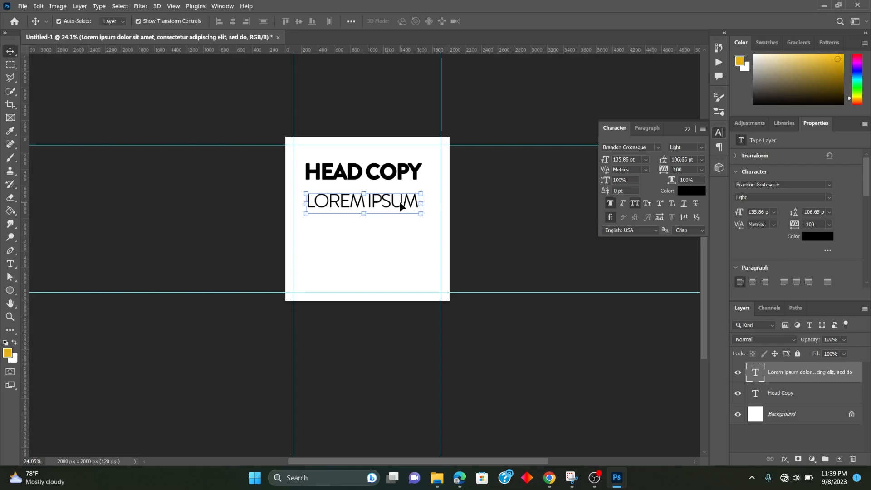
- Replace the placeholder text beneath the heading with BODY COPY
double_click(354, 201)
text(B)
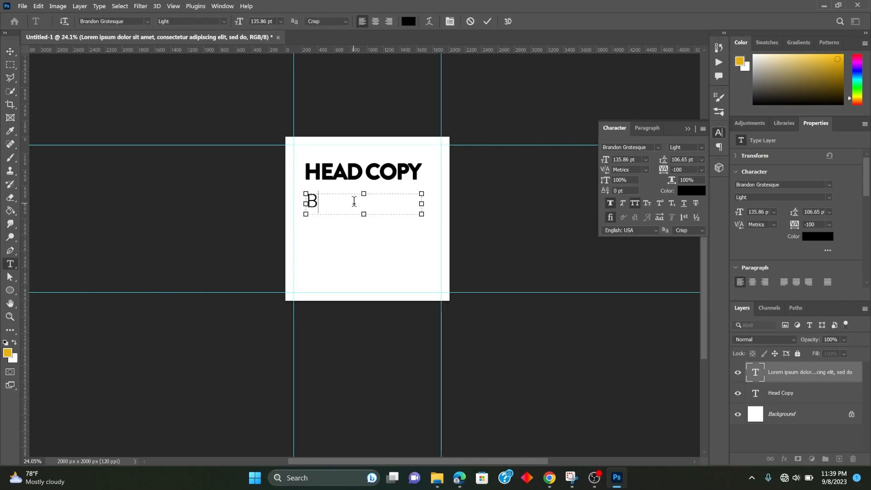
text(ODY COPY)
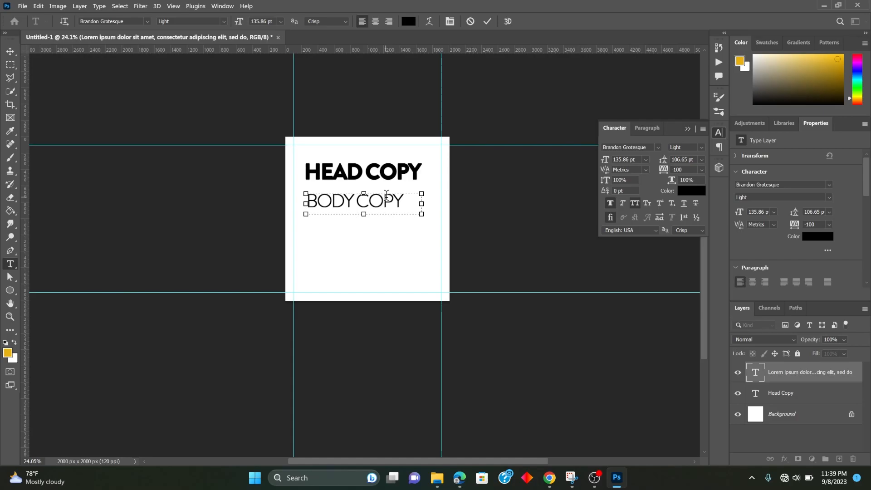
key(shift+Left)
key(shift+Left)
key(shift+Left)
key(shift+Left)
key(shift+Left)
key(shift+Left)
key(shift+Left)
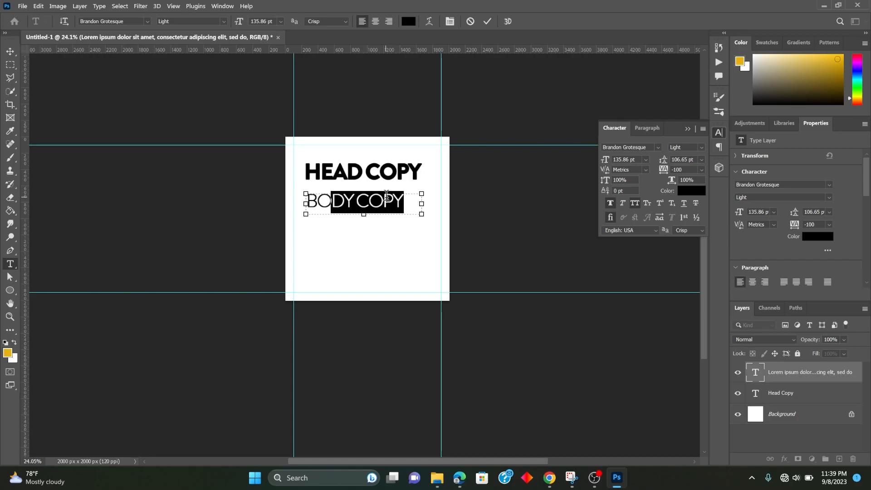
key(shift+Left)
key(shift+Left)
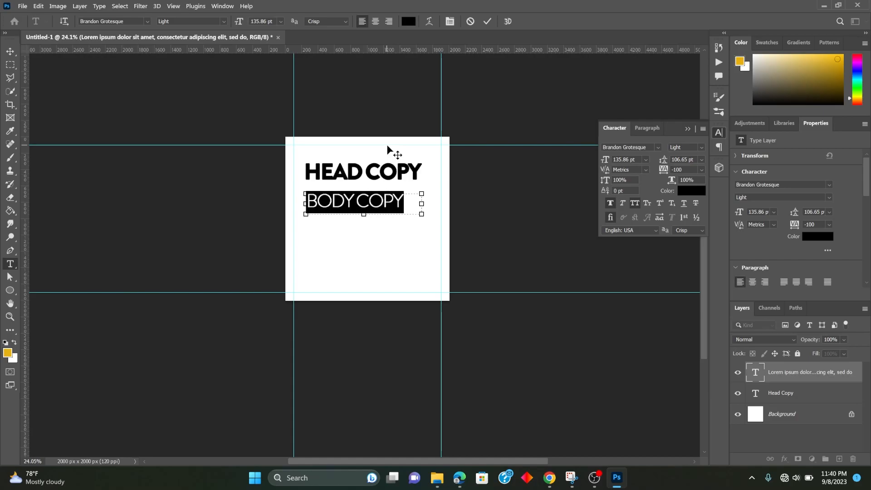
click(487, 21)
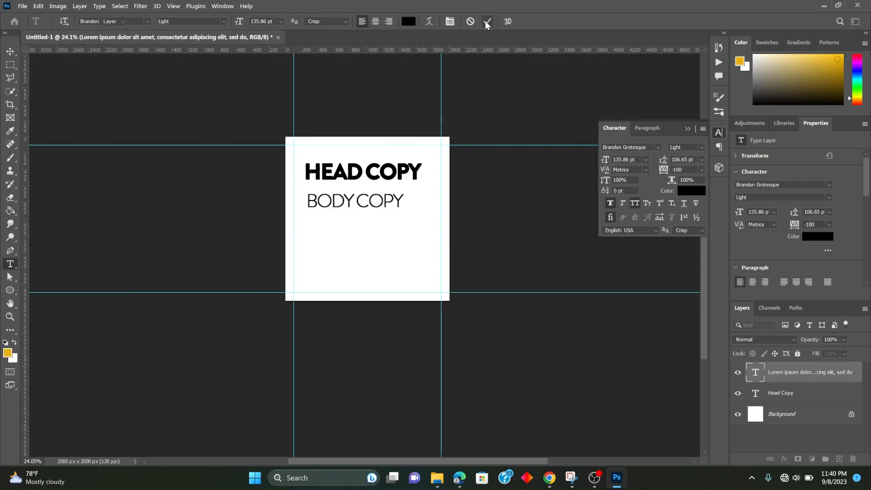
- Move BODY COPY closer beneath HEAD COPY and align their left edges
key(v)
drag(384, 208, 383, 205)
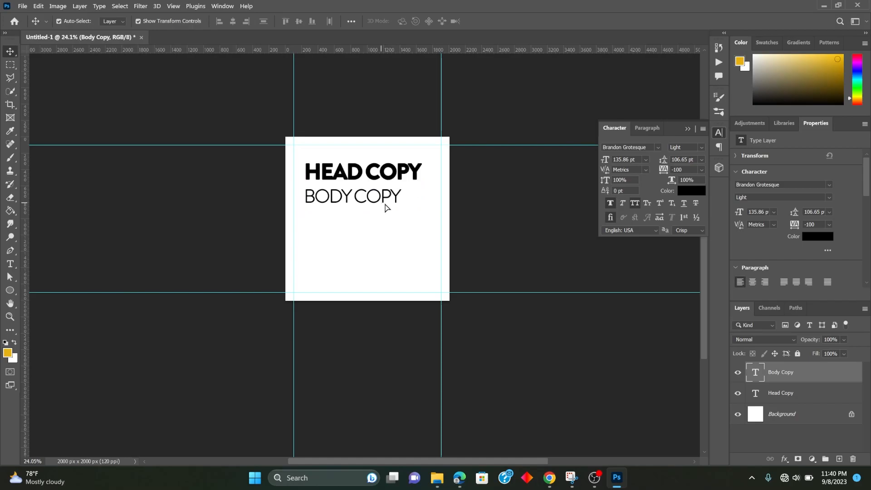
click(531, 198)
click(396, 198)
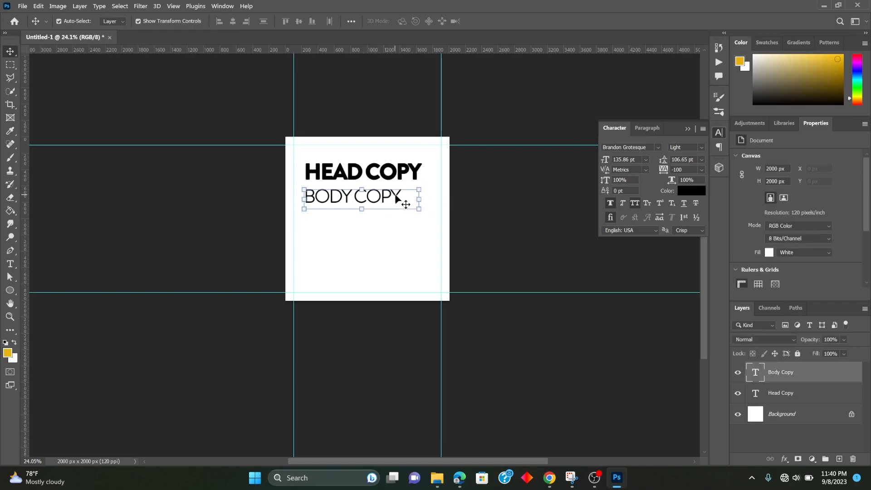
- Turn off All Caps for the Body Copy text and set its tracking to -50
click(634, 205)
click(531, 198)
click(346, 198)
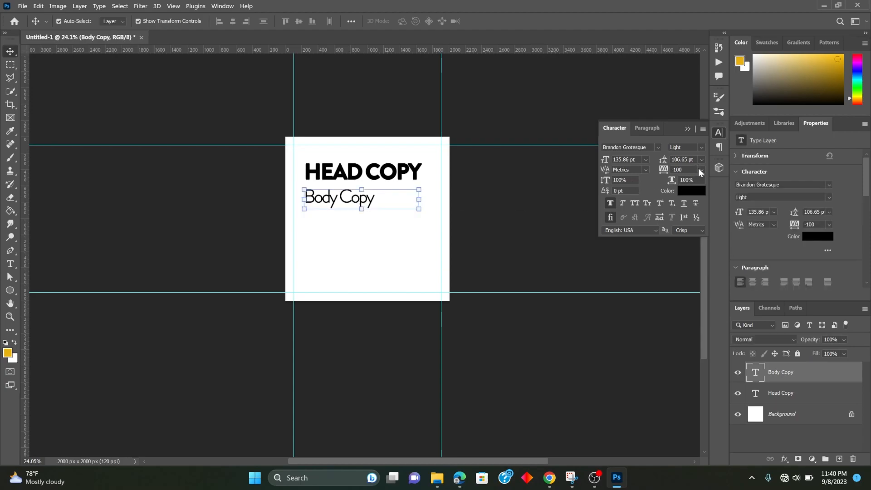
click(701, 169)
click(689, 194)
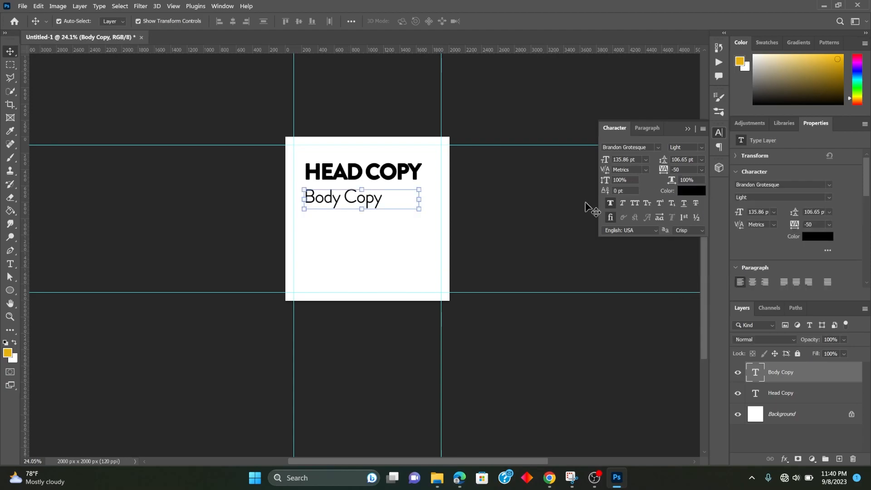
click(553, 197)
click(376, 200)
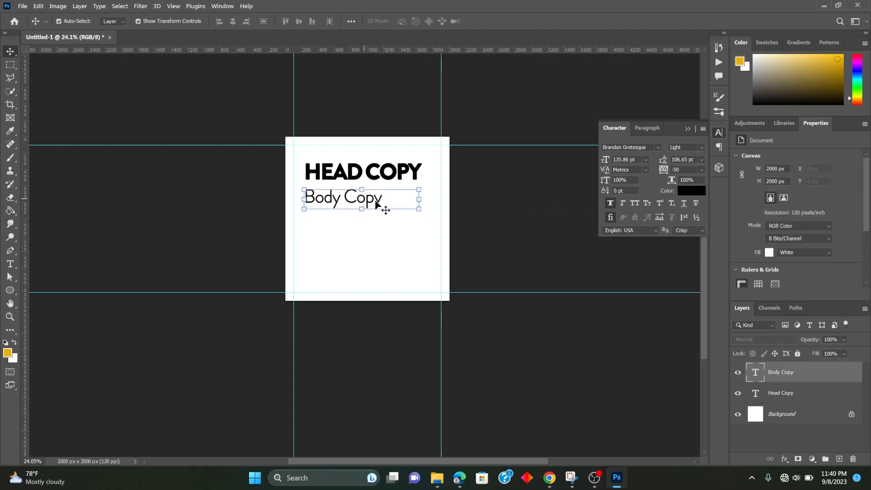
alt+drag(363, 200, 387, 222)
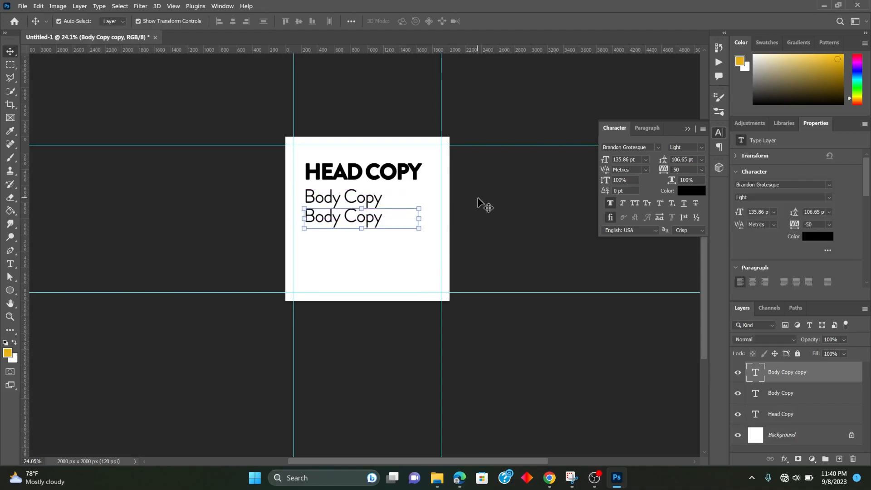
key(ctrl+z)
- Add a placeholder paragraph text box beneath Body Copy, about as wide as the heading, and set its font size to 74 pt
click(10, 270)
drag(307, 220, 419, 274)
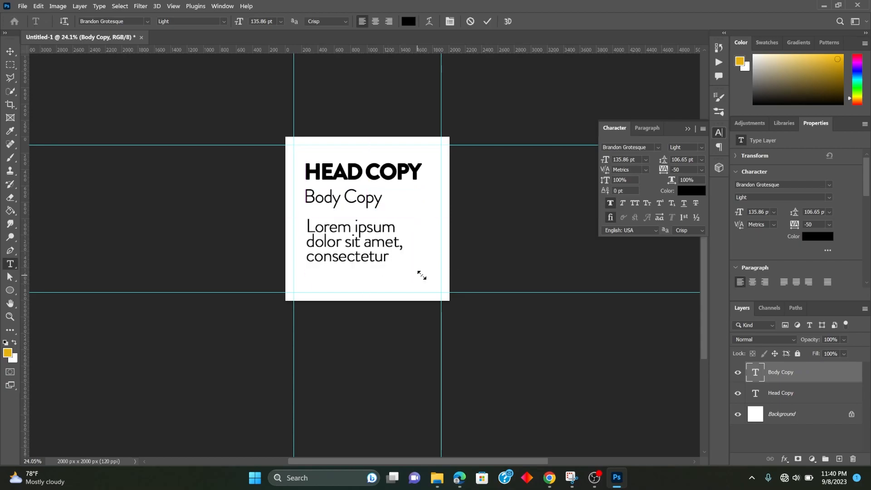
click(10, 51)
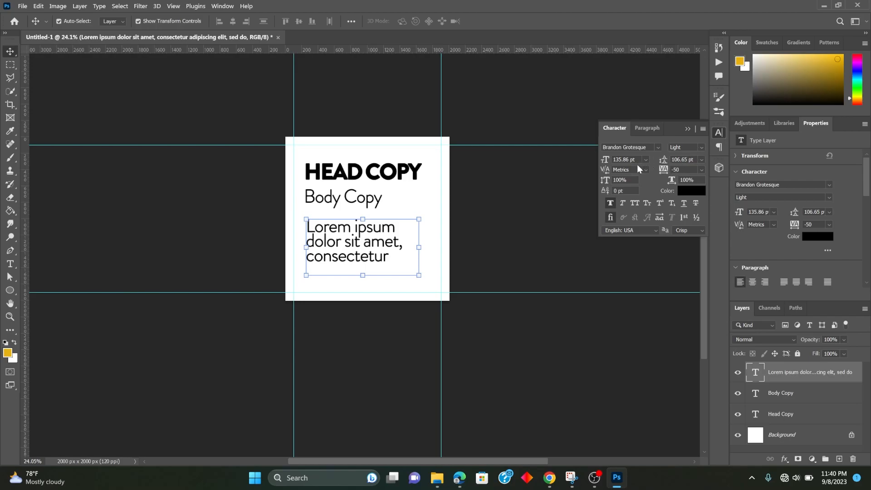
drag(609, 162, 594, 161)
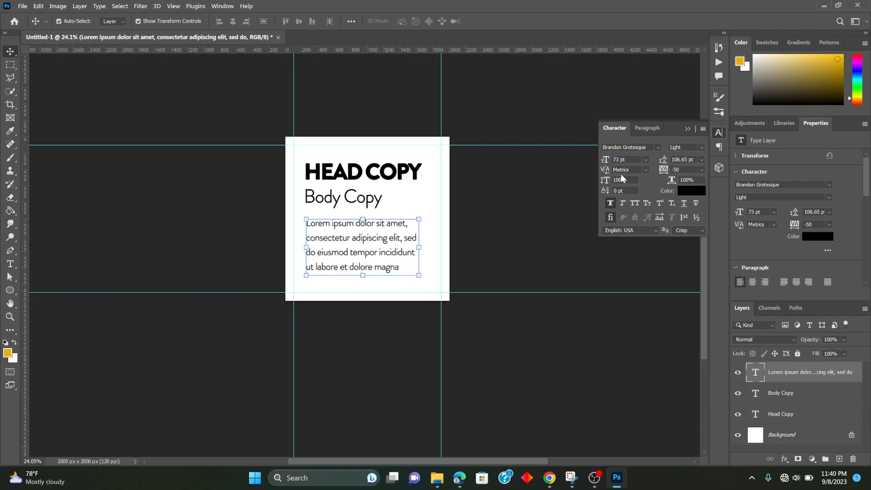
drag(607, 167, 609, 167)
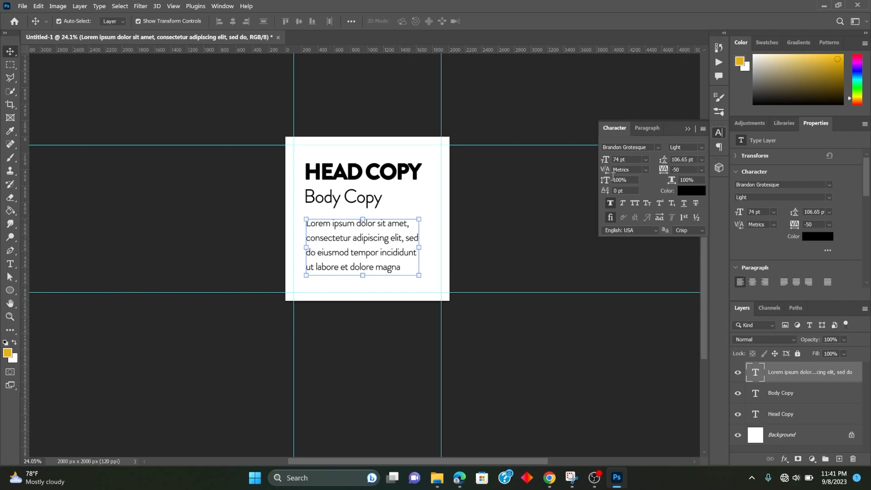
- Set the placeholder paragraph's leading to Auto and reduce its font size to 57 pt
click(701, 160)
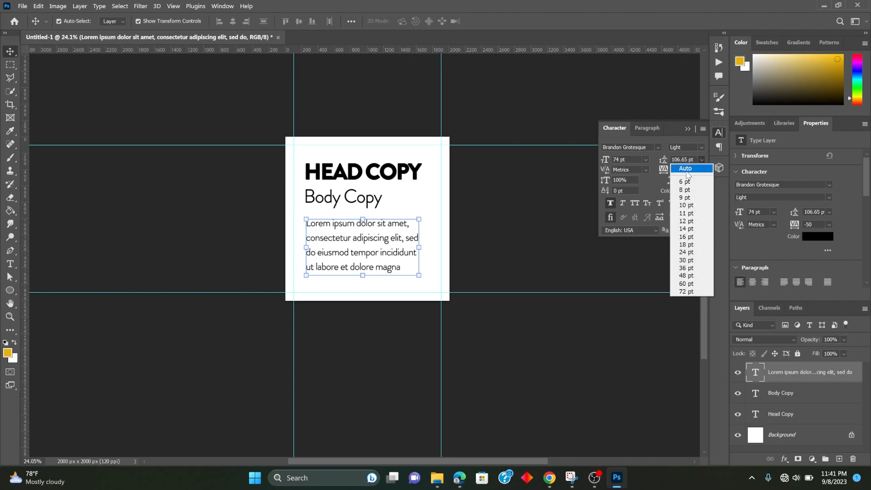
click(652, 157)
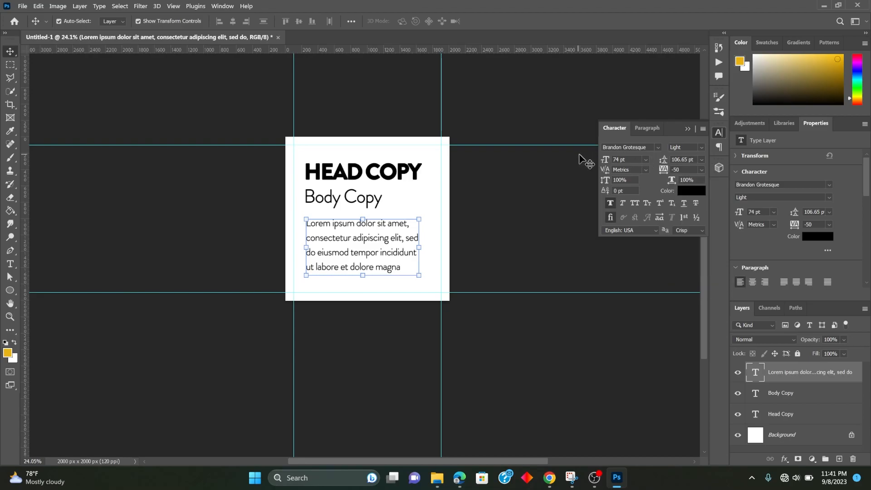
click(700, 158)
click(683, 167)
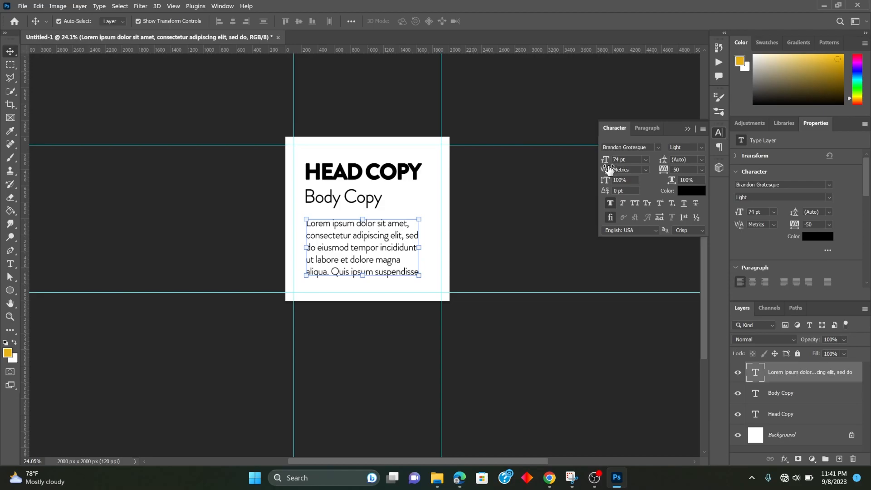
drag(611, 161, 606, 162)
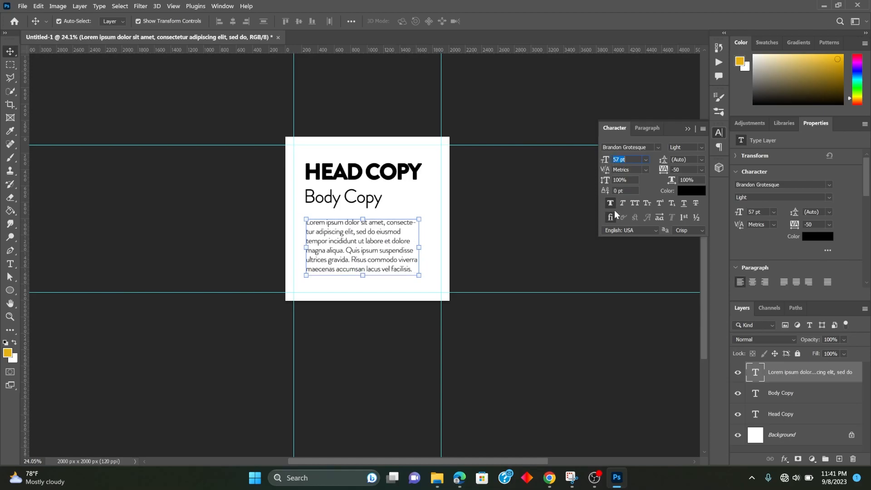
click(486, 221)
- Move the paragraph closer beneath Body Copy, and shift all three text layers together slightly down the canvas
click(364, 250)
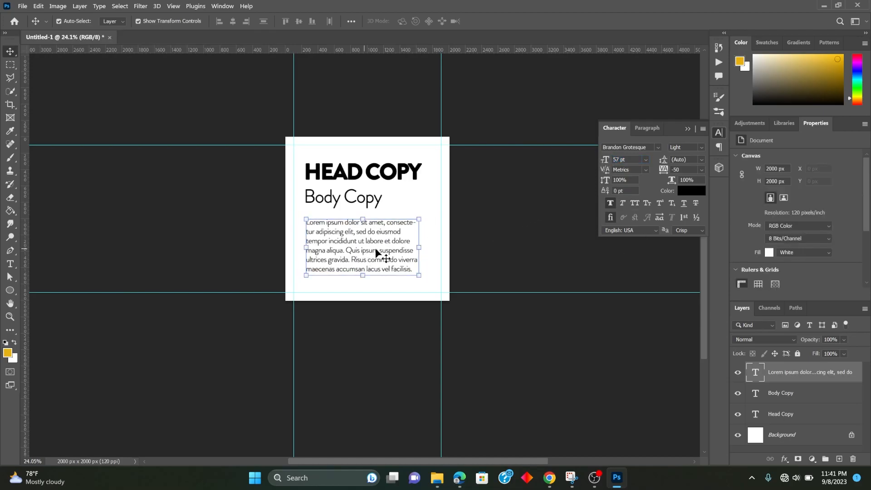
drag(352, 226, 353, 221)
click(347, 172)
shift+click(342, 196)
shift+click(349, 234)
drag(364, 222, 364, 228)
- Hide the guides to view the text layout without them, and show the guides again
click(515, 226)
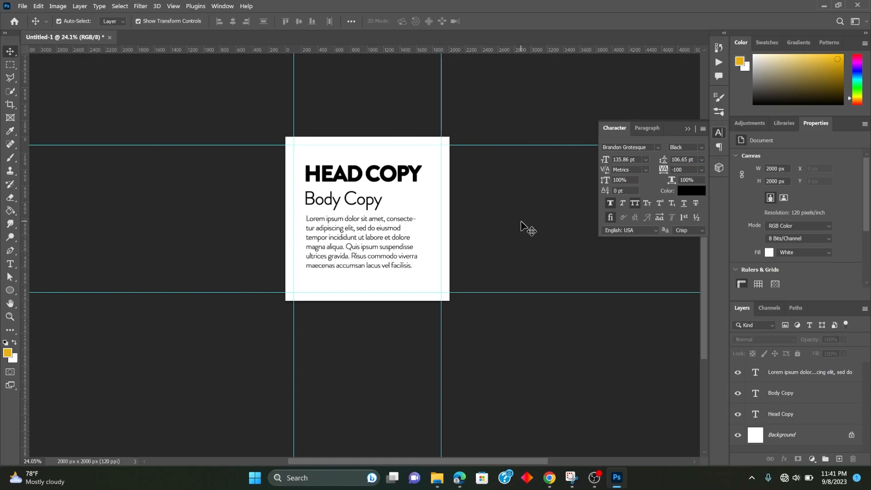
key(ctrl+semicolon)
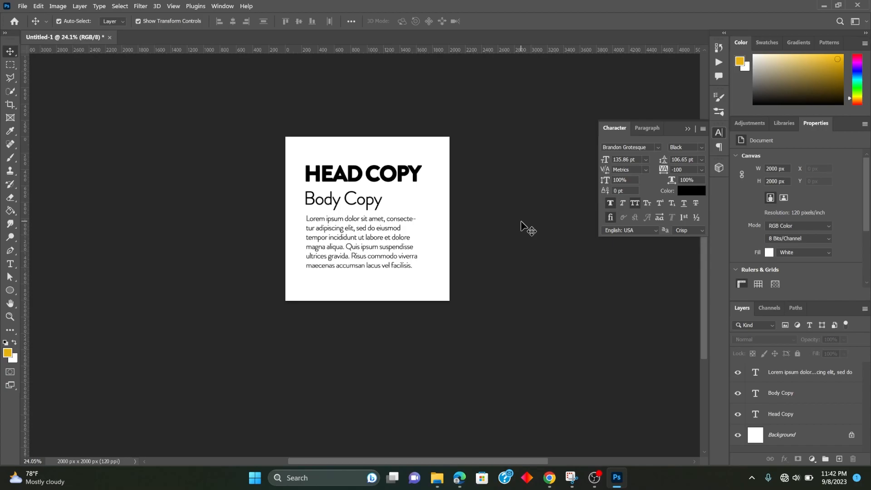
key(ctrl+semicolon)
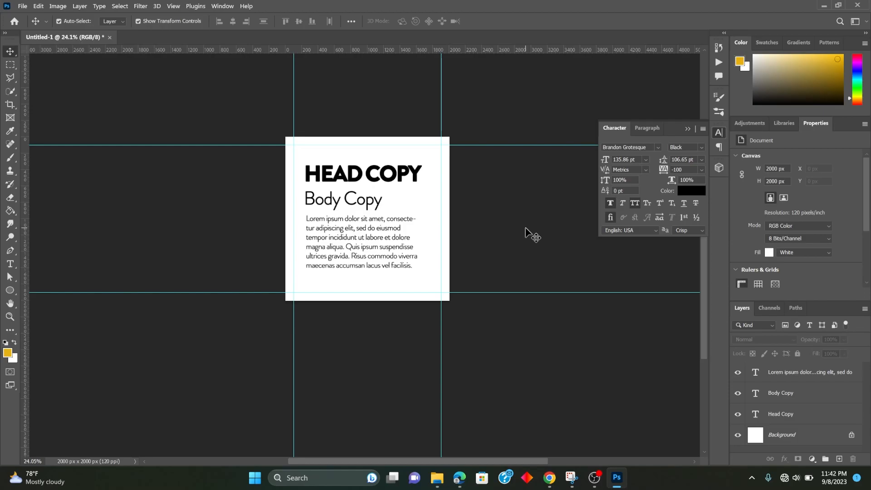
- Justify the placeholder paragraph with its last line centered
click(365, 247)
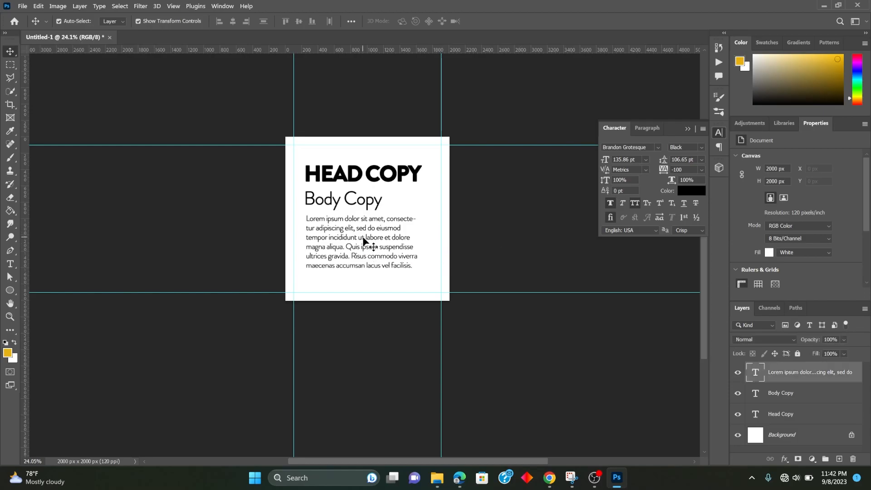
click(654, 130)
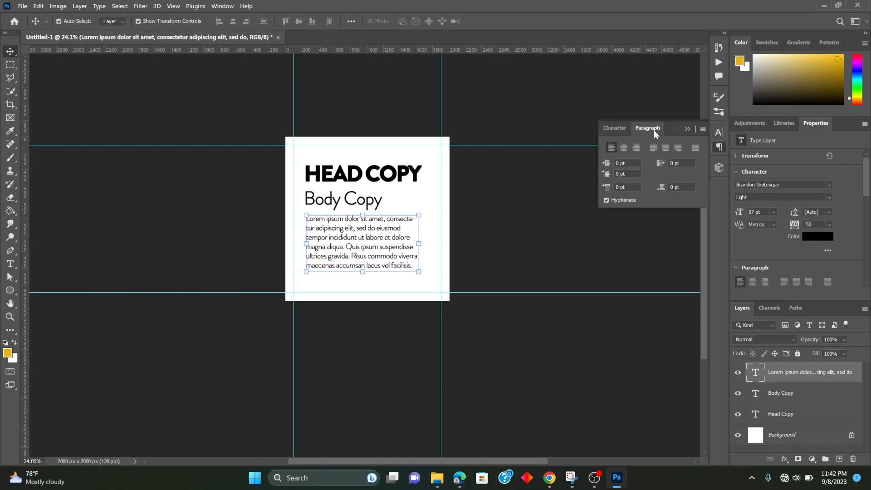
click(618, 126)
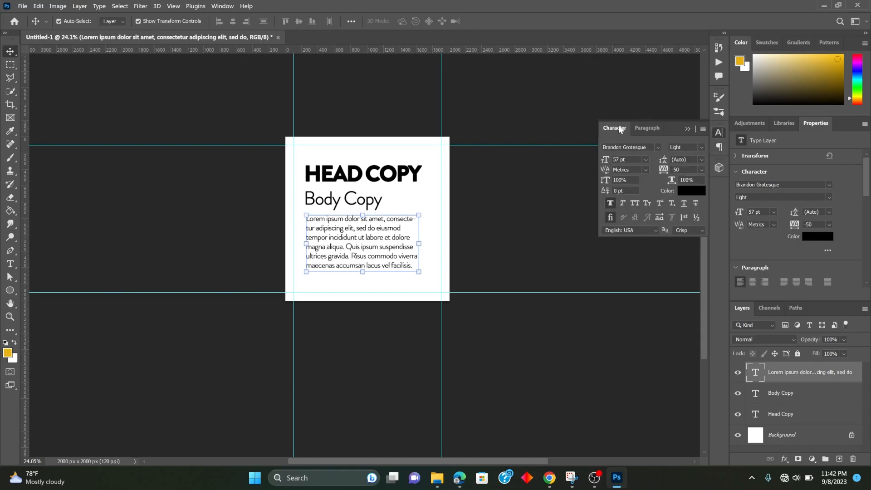
click(647, 128)
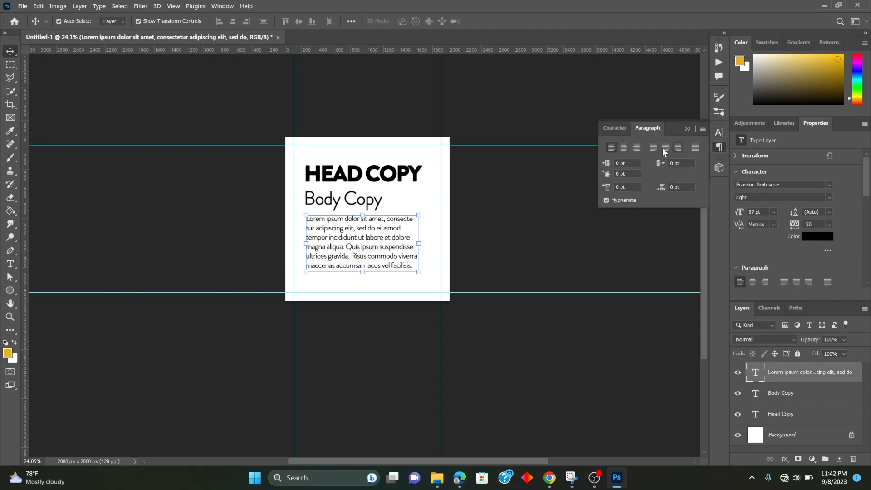
click(624, 148)
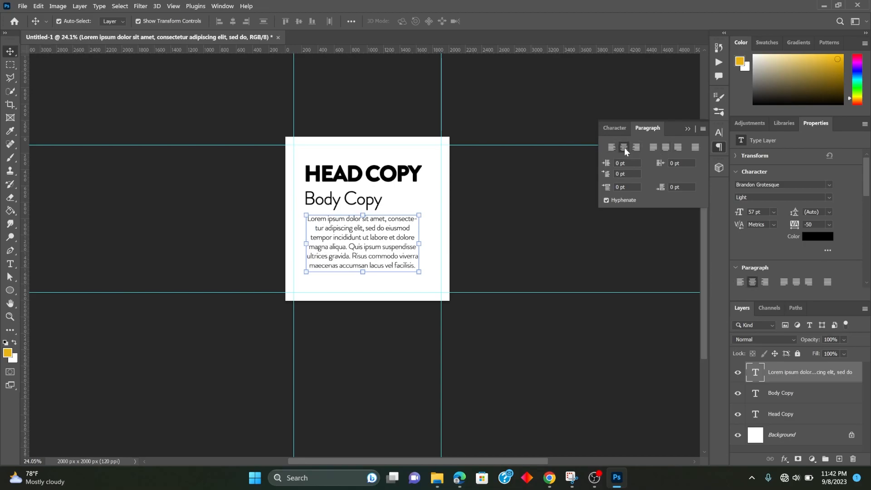
click(665, 148)
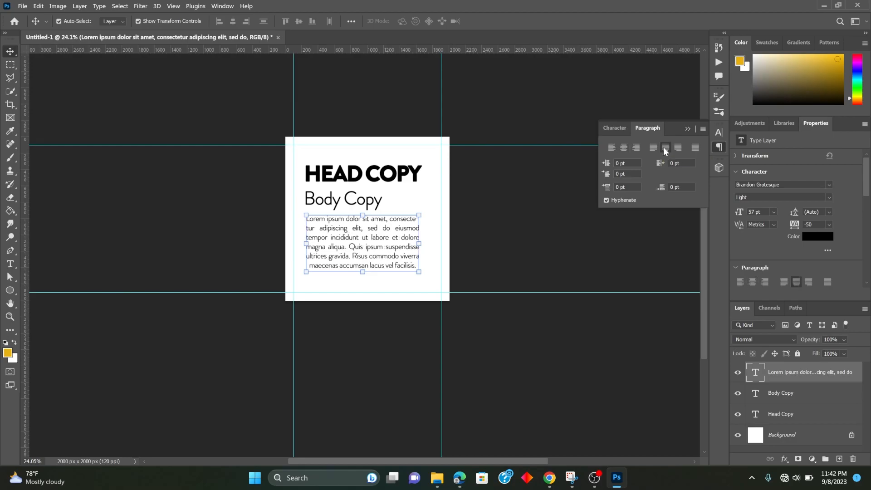
- Center-align the Body Copy text within its text box
click(383, 202)
click(381, 220)
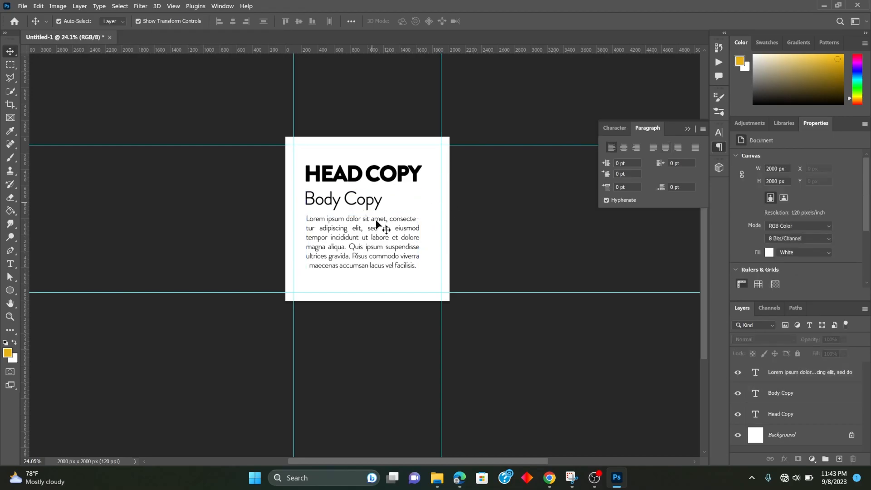
click(367, 200)
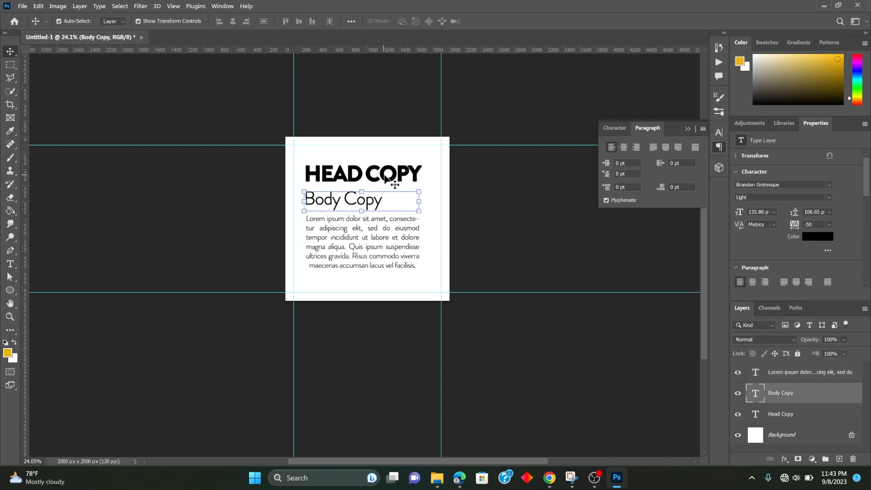
click(614, 128)
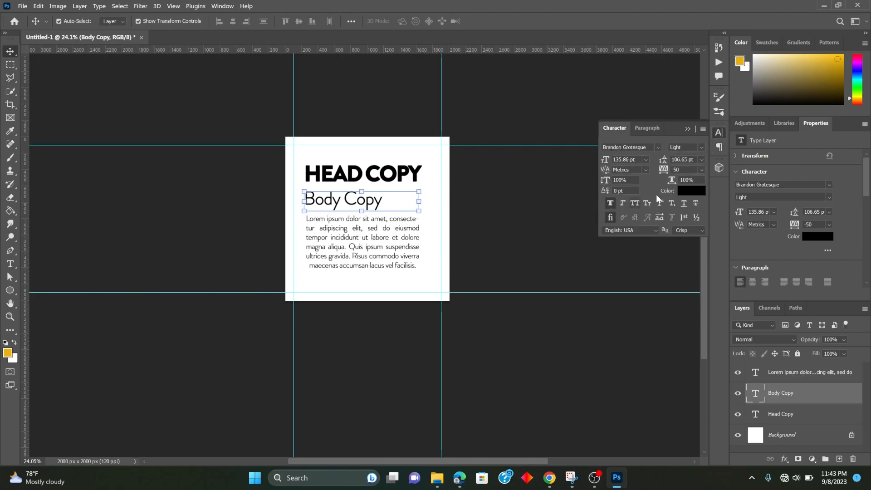
click(647, 128)
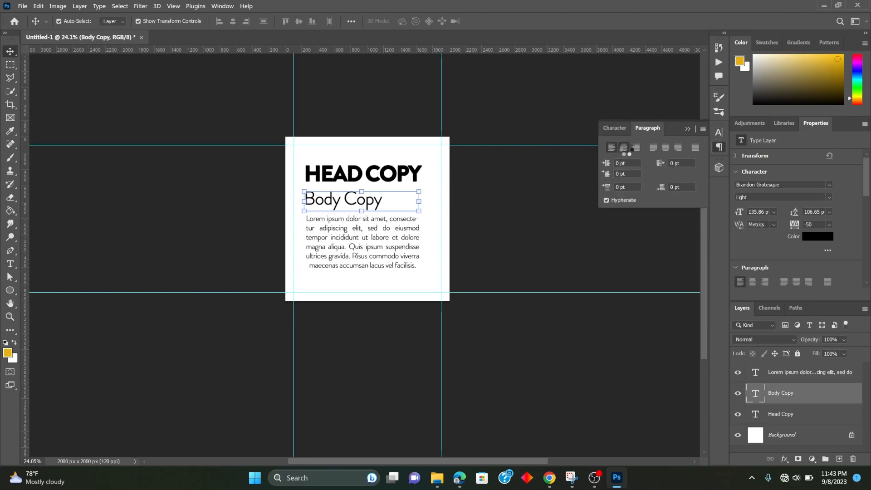
click(624, 148)
- Set HEAD COPY to centered text alignment and move it horizontally back above Body Copy
click(386, 172)
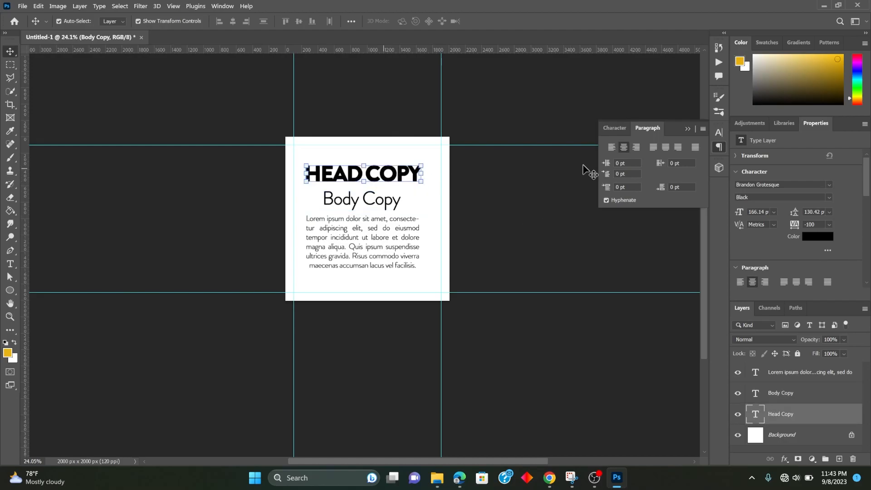
click(629, 128)
click(649, 129)
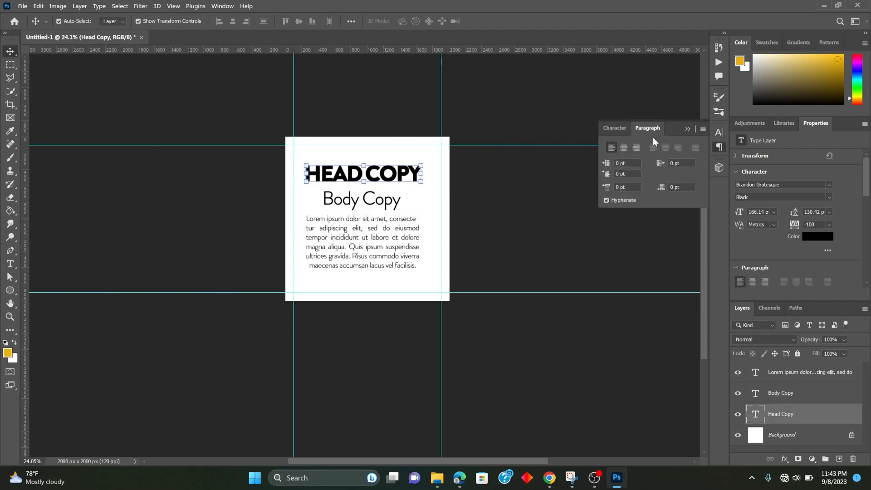
click(624, 147)
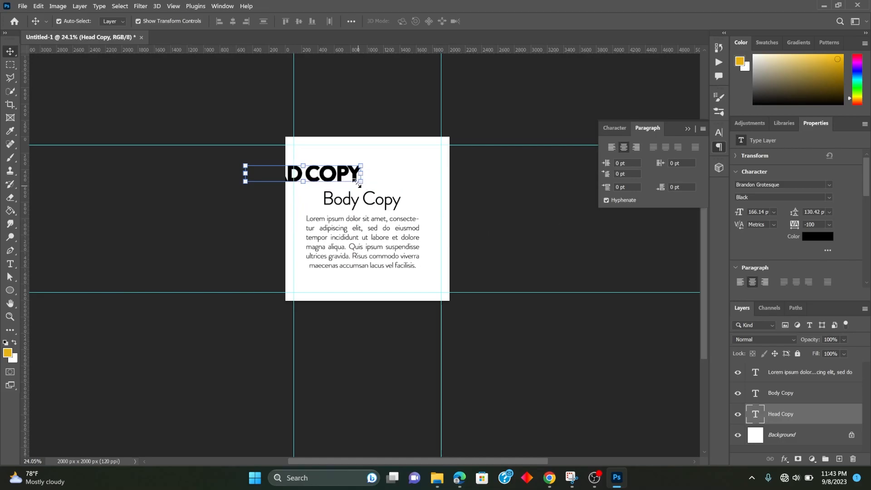
drag(361, 177, 418, 177)
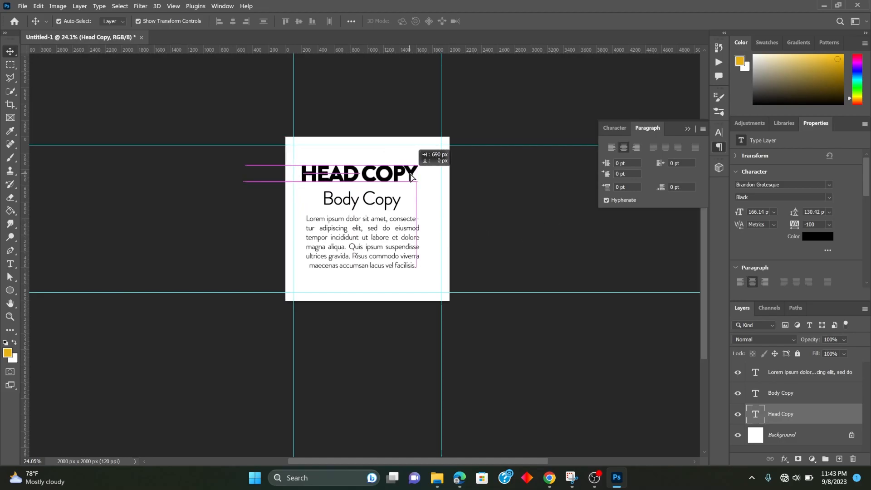
- Align the horizontal centers of HEAD COPY, Body Copy and the paragraph, and move them together to the middle of the canvas
click(375, 201)
shift+click(383, 230)
shift+click(389, 182)
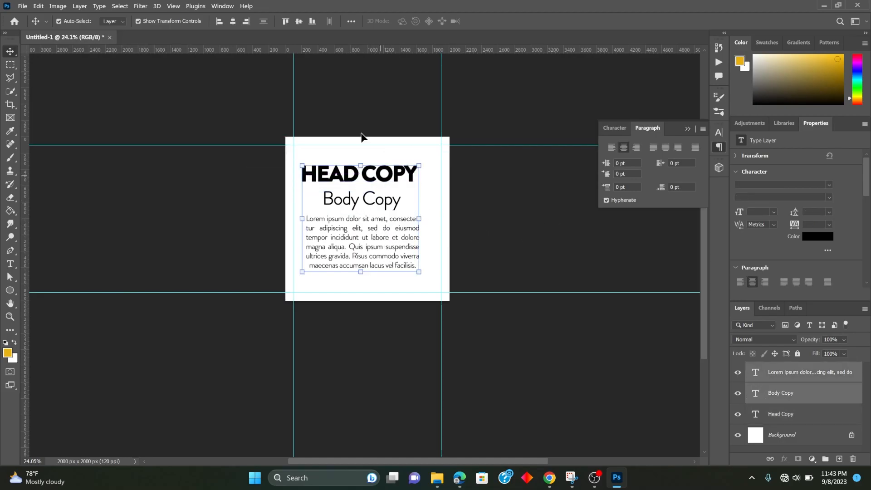
click(232, 21)
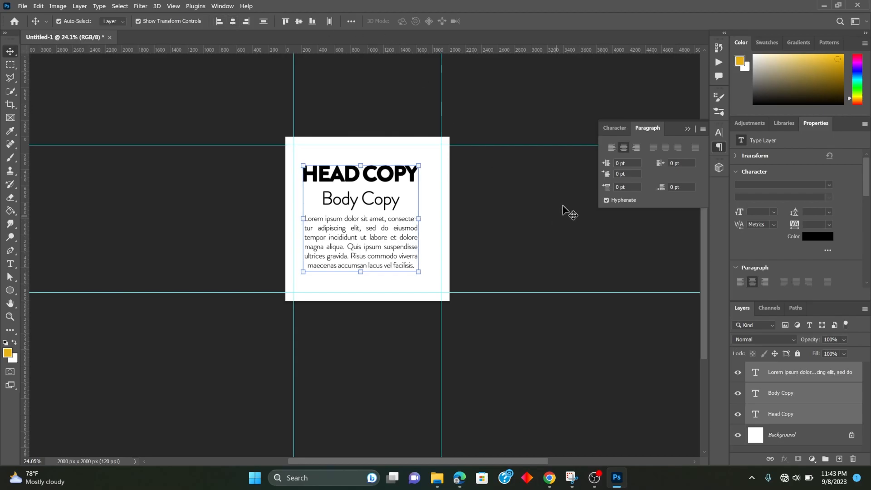
drag(387, 182, 395, 184)
click(512, 232)
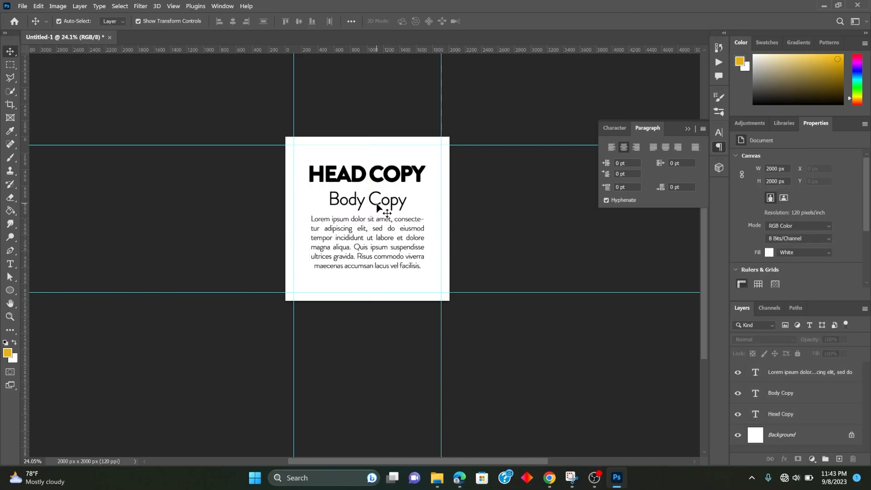
- Scale Body Copy down slightly and keep it centered beneath HEAD COPY
click(377, 202)
click(425, 211)
drag(425, 210, 374, 204)
key(Return)
drag(414, 229, 384, 221)
- Nudge HEAD COPY down to tighten the gap above Body Copy
key(shift+Down)
key(shift+Down)
key(shift+Down)
key(Down)
click(520, 199)
- Select all three text layers and move them together slightly down the canvas
click(388, 237)
shift+click(375, 175)
shift+click(372, 199)
drag(372, 203, 372, 207)
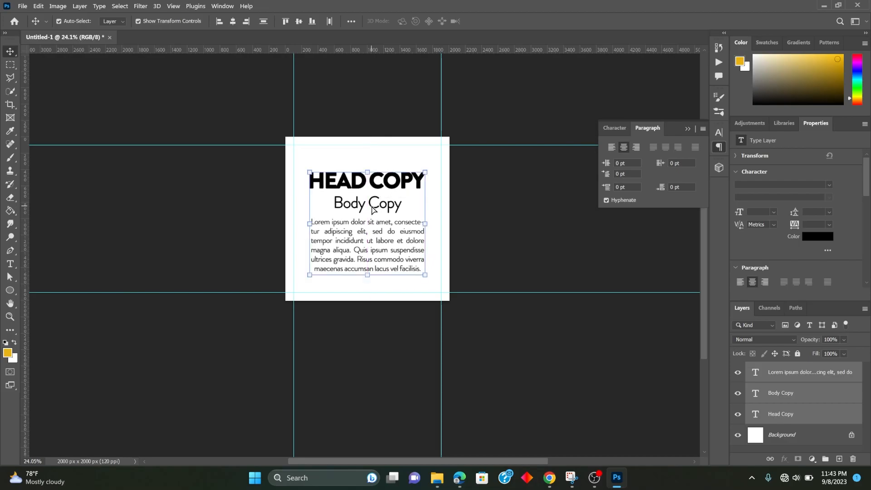
click(486, 209)
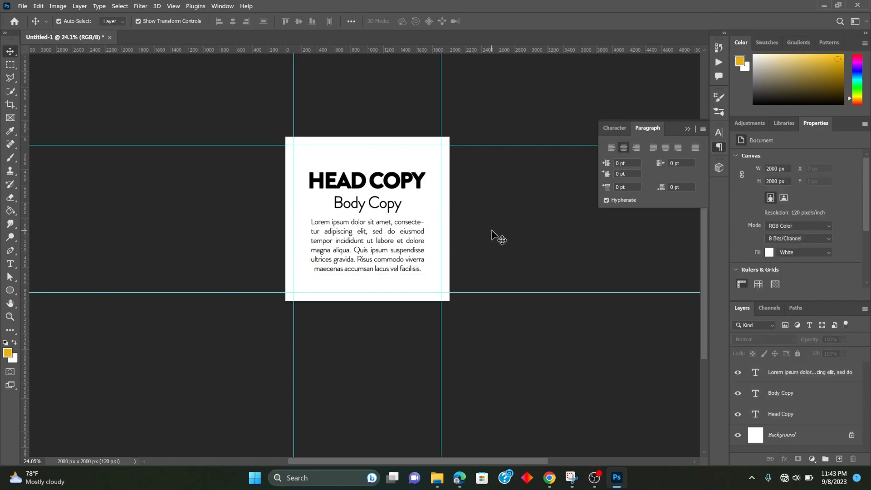
- Preview the text layout with the guides hidden, and show them again
key(ctrl+semicolon)
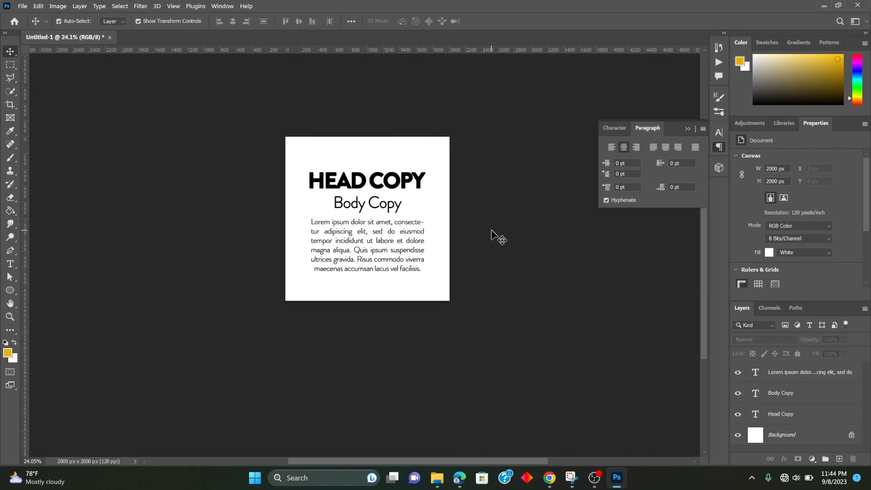
key(ctrl+semicolon)
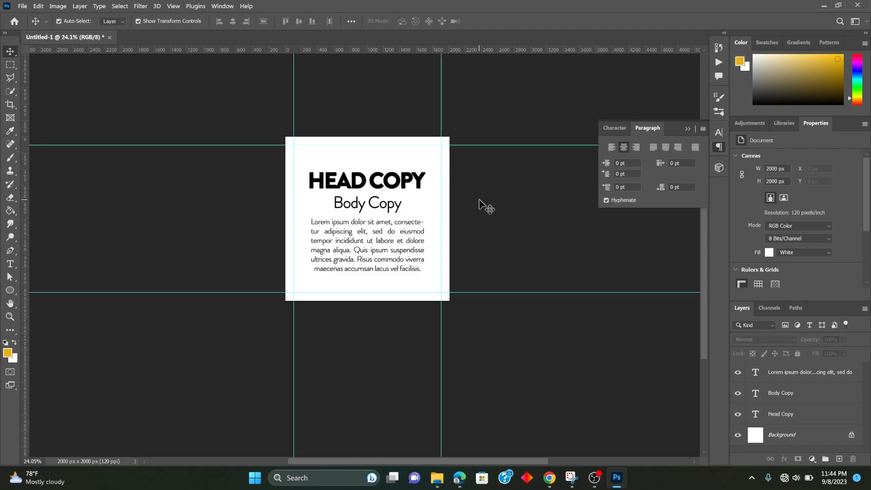
- Draw a small yellow circle with the Ellipse tool just below the right end of the paragraph
click(11, 291)
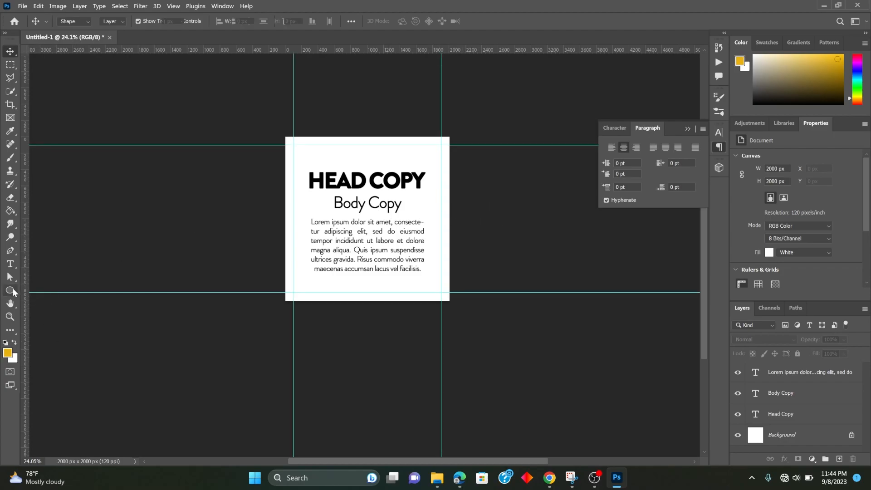
drag(311, 154, 416, 286)
click(10, 51)
click(558, 209)
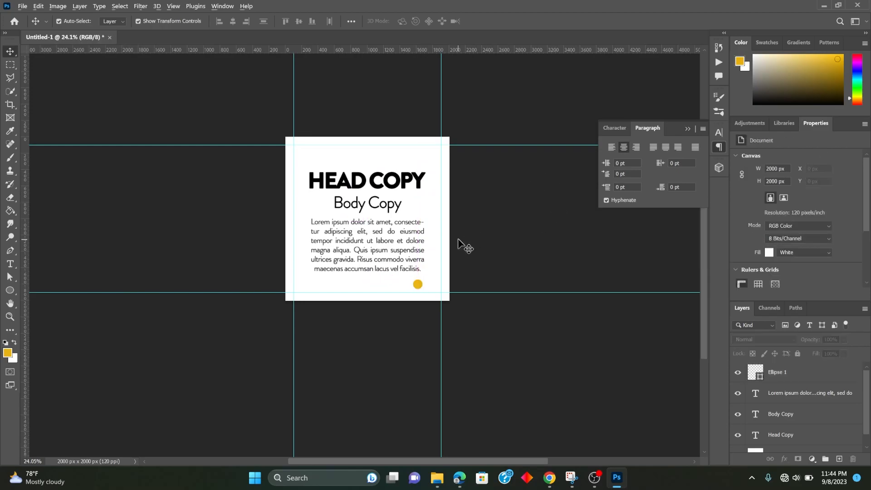
- Duplicate the yellow circle twice toward the left, scaling each copy smaller, the smallest to about 47 px
scroll(456, 239, up, 5)
drag(450, 229, 447, 188)
drag(428, 306, 377, 305)
key(ctrl+t)
click(505, 21)
click(369, 321)
click(505, 21)
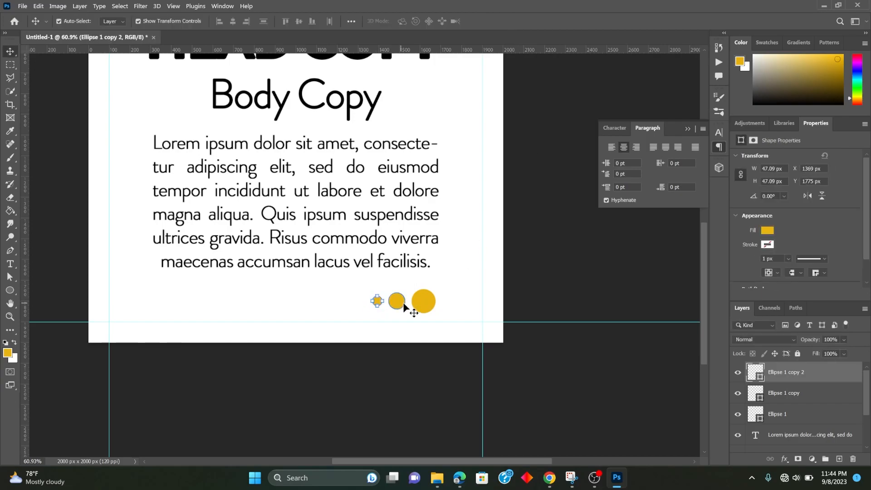
- Select all three yellow circles and distribute them evenly in the horizontal direction
shift+click(401, 303)
shift+click(431, 303)
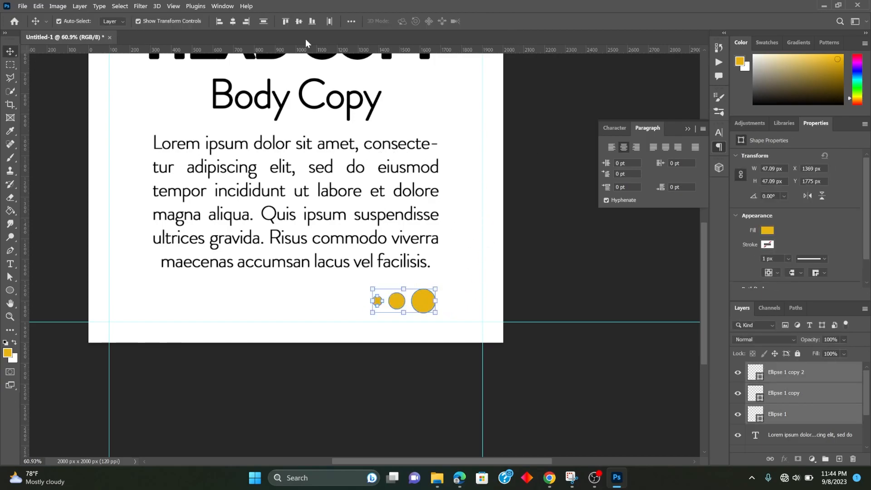
click(329, 22)
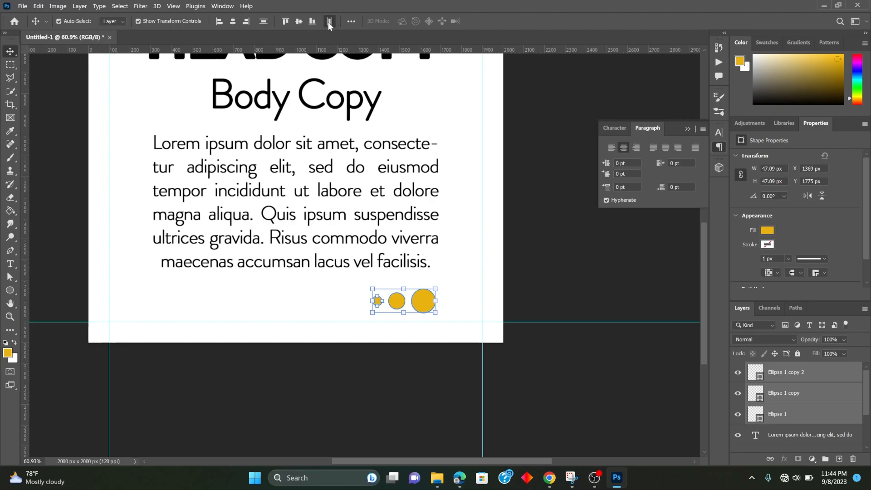
- Scale the three circles together to about 67% and place them flush with the paragraph's right edge
mouse_move(432, 310)
mouse_down()
mouse_move(408, 297)
mouse_move(431, 303)
mouse_up()
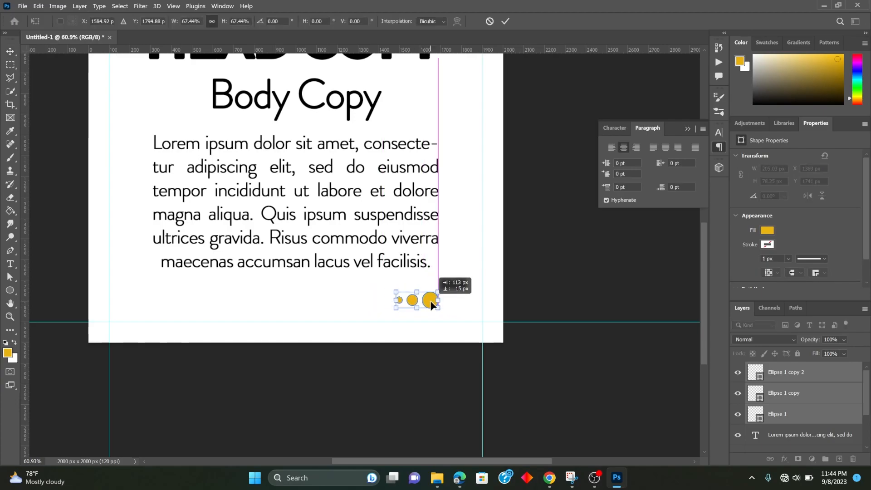
key(Return)
scroll(446, 254, down, 2)
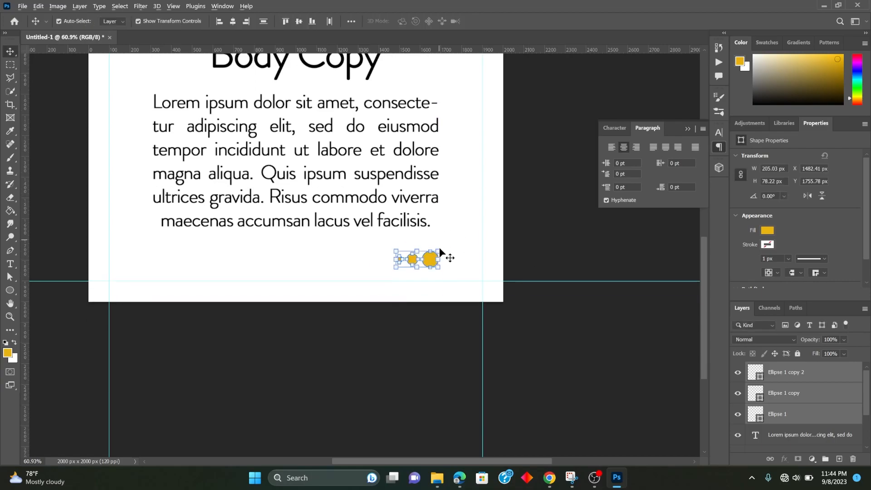
scroll(440, 253, down, 5)
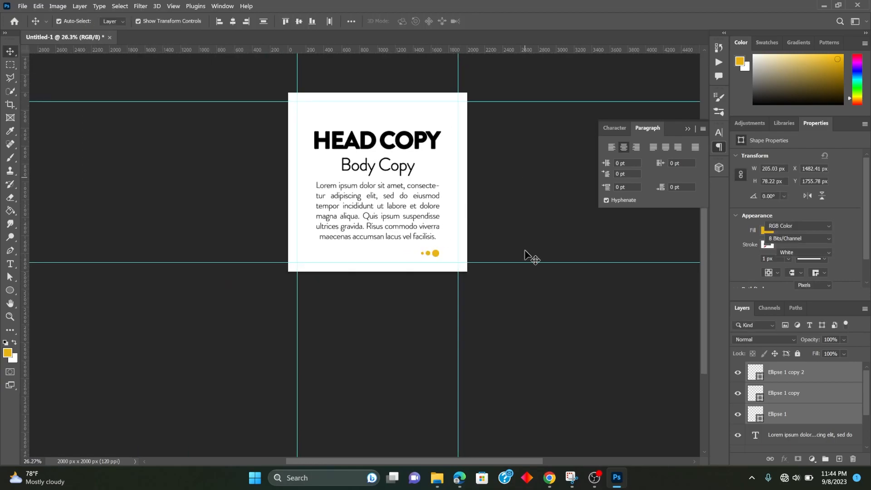
- Examine the centered text and circle layout with the guides hidden, and show the guides again
click(525, 250)
key(ctrl+semicolon)
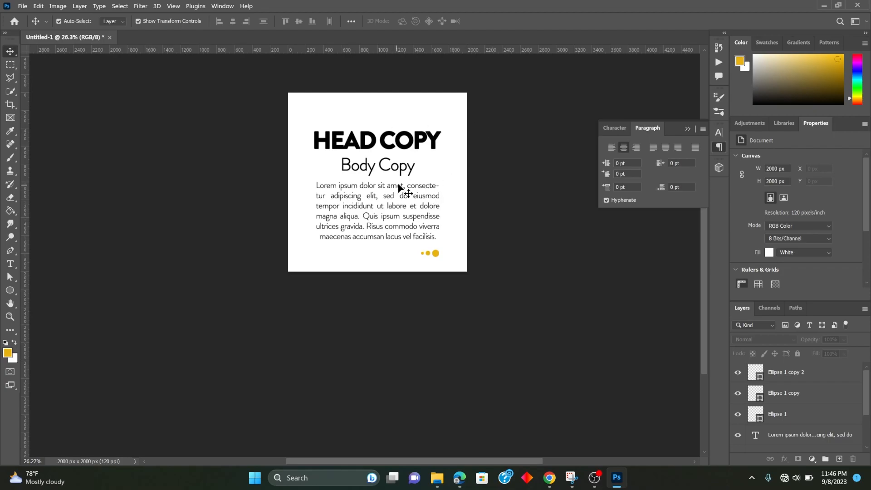
click(388, 146)
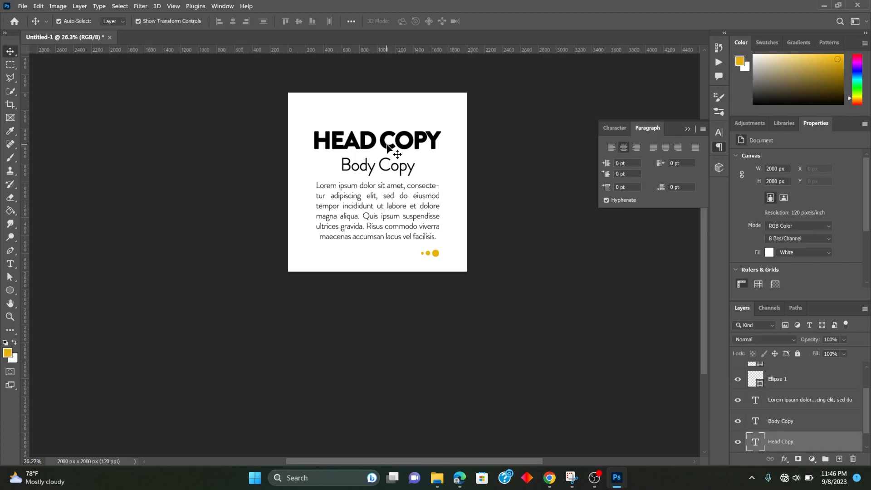
click(389, 169)
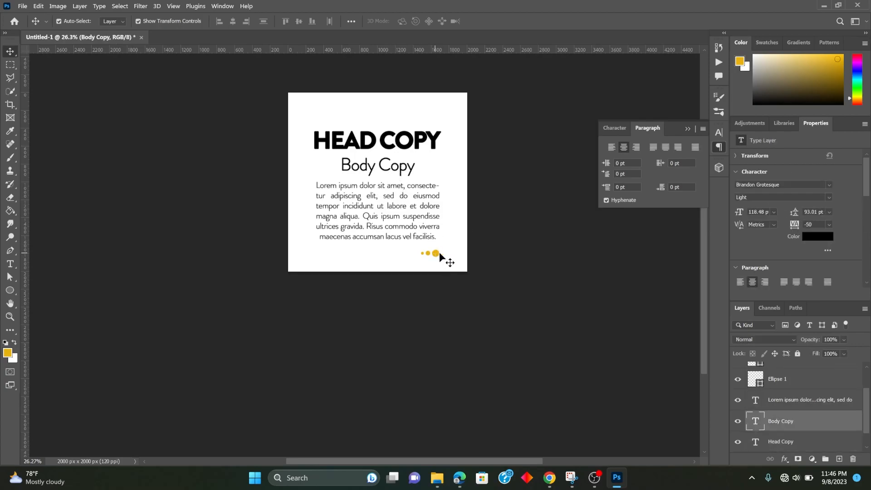
key(ctrl+h)
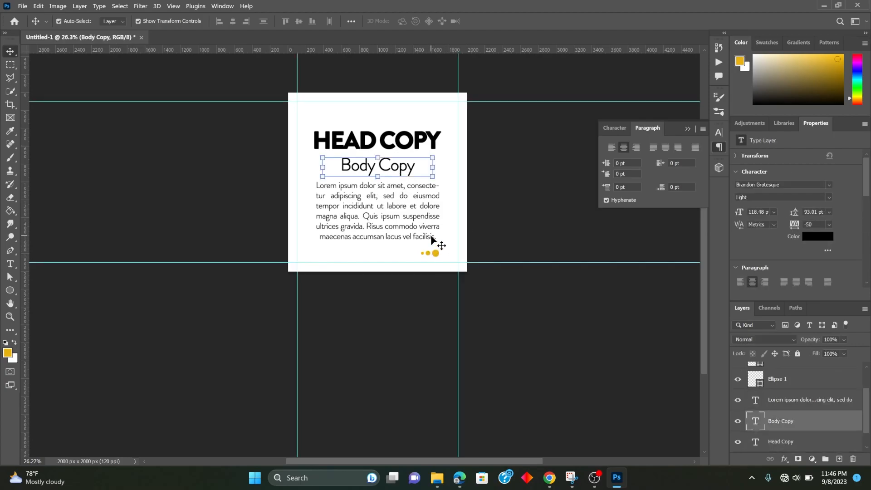
click(526, 186)
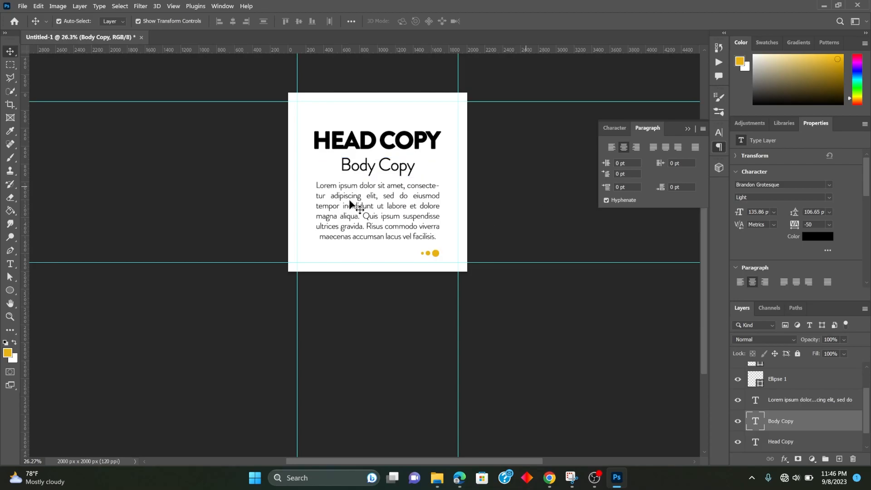
- Set the paragraph alignment of HEAD COPY and Body Copy to left-aligned text
click(375, 149)
shift+click(372, 169)
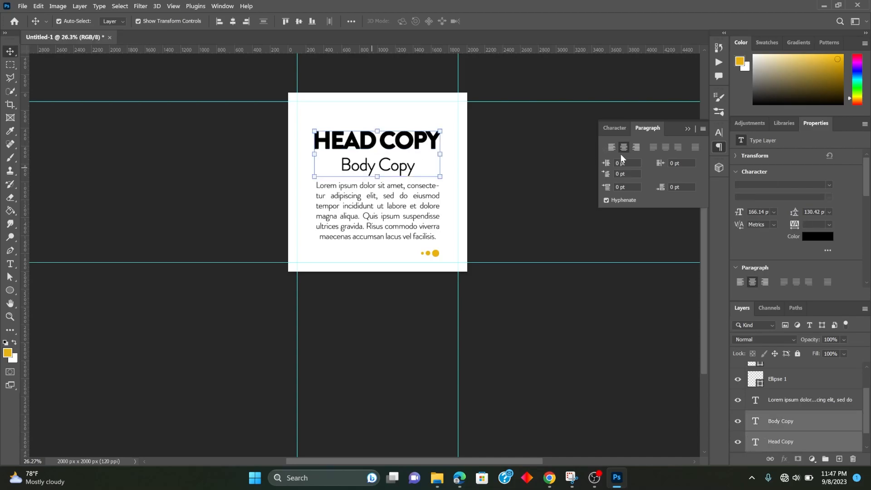
click(611, 148)
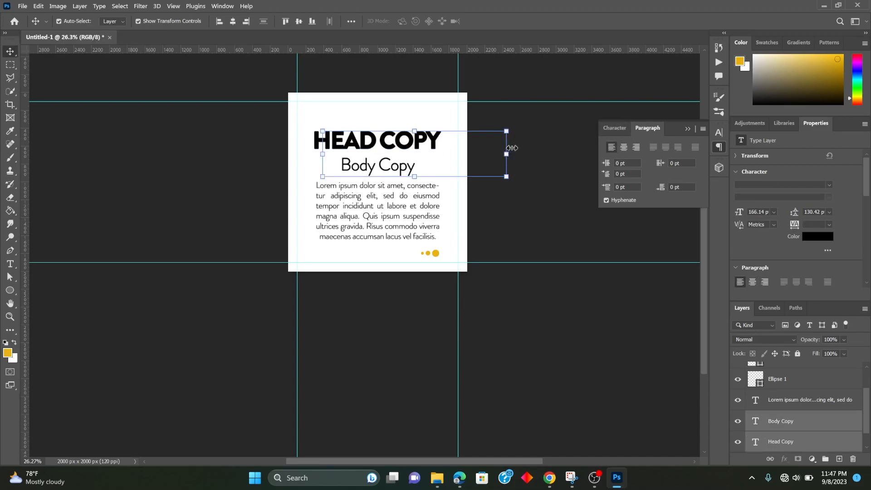
- Align the left edges of HEAD COPY, Body Copy and the paragraph, and nudge Body Copy left to line up with HEAD COPY
click(427, 145)
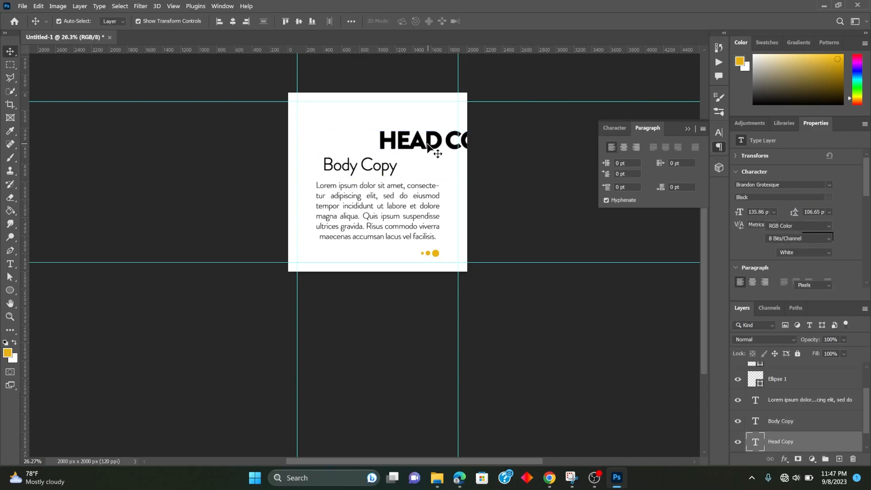
shift+click(363, 166)
shift+click(354, 198)
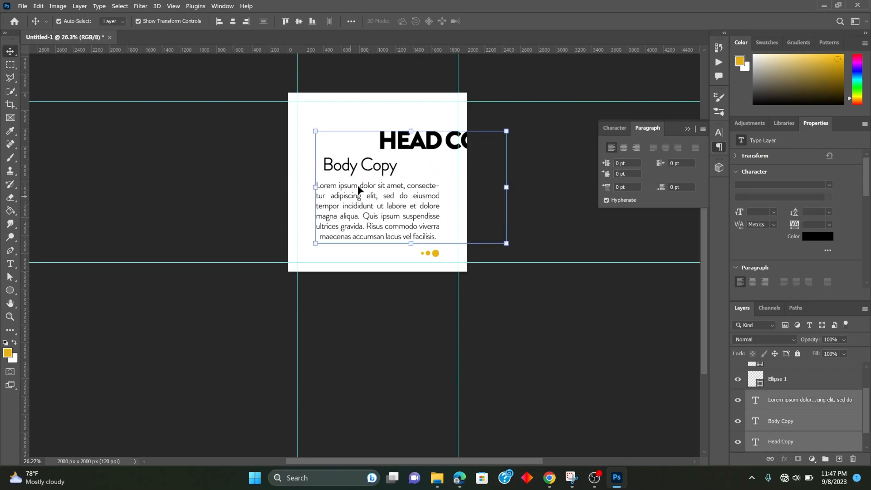
click(219, 22)
click(520, 154)
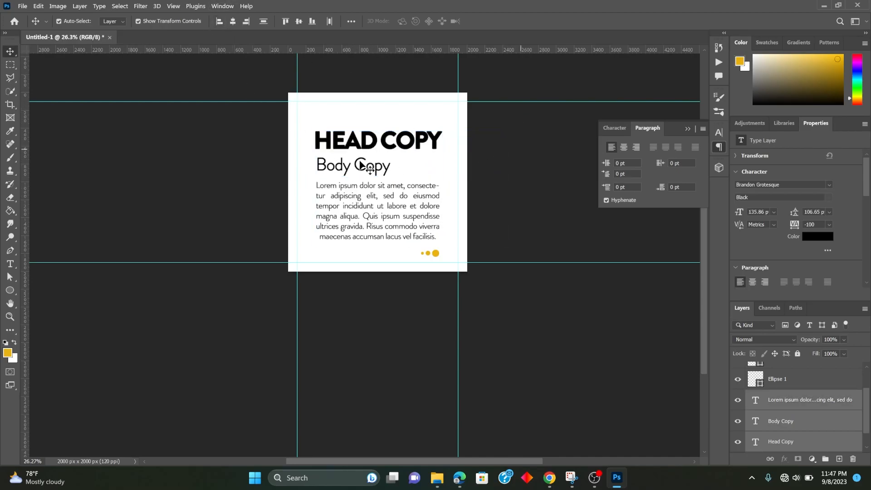
click(349, 173)
drag(339, 163, 337, 165)
- Select all three text layers and move them together to the left vertical guide
shift+click(335, 141)
shift+click(369, 202)
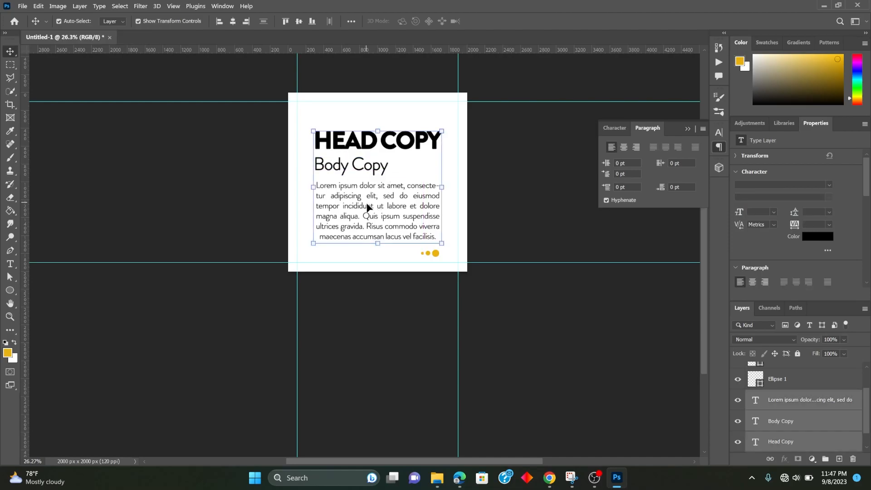
drag(360, 204, 342, 205)
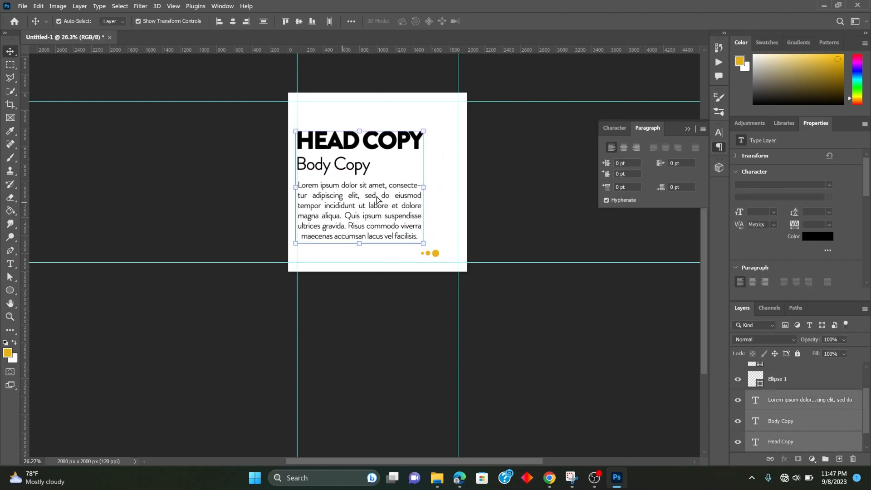
click(486, 190)
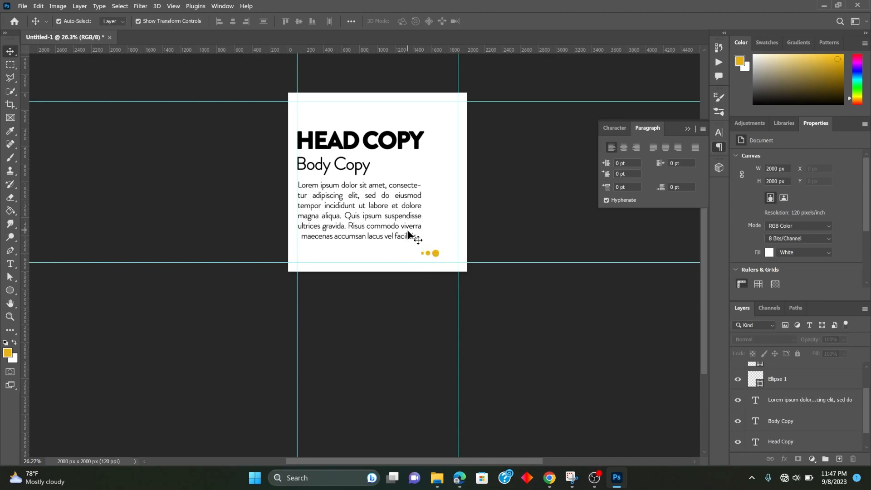
- Justify the Lorem ipsum paragraph with its last line aligned left
click(341, 145)
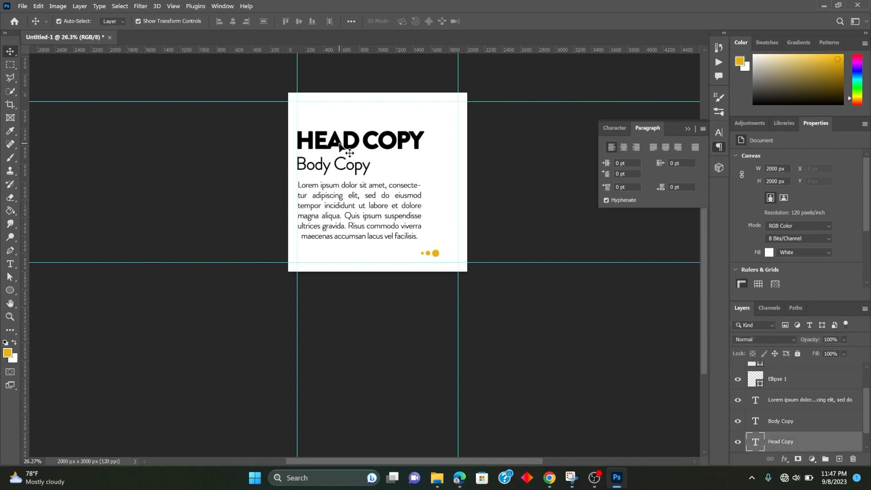
click(341, 208)
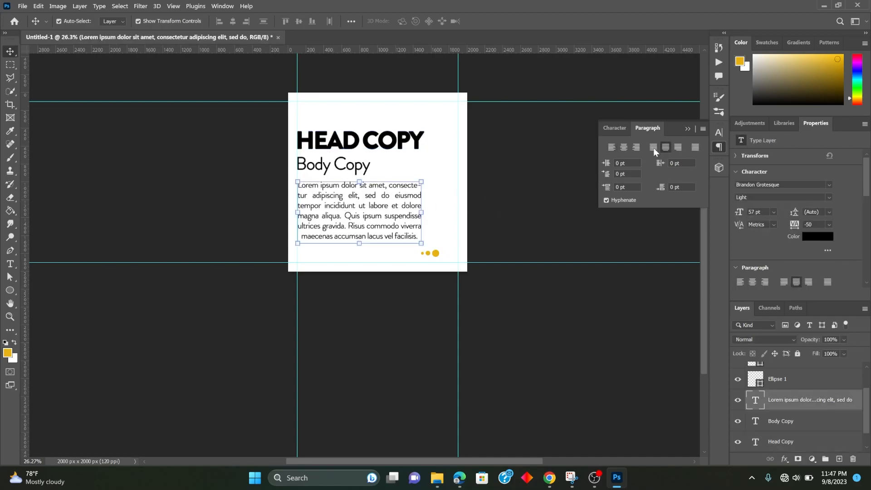
click(653, 149)
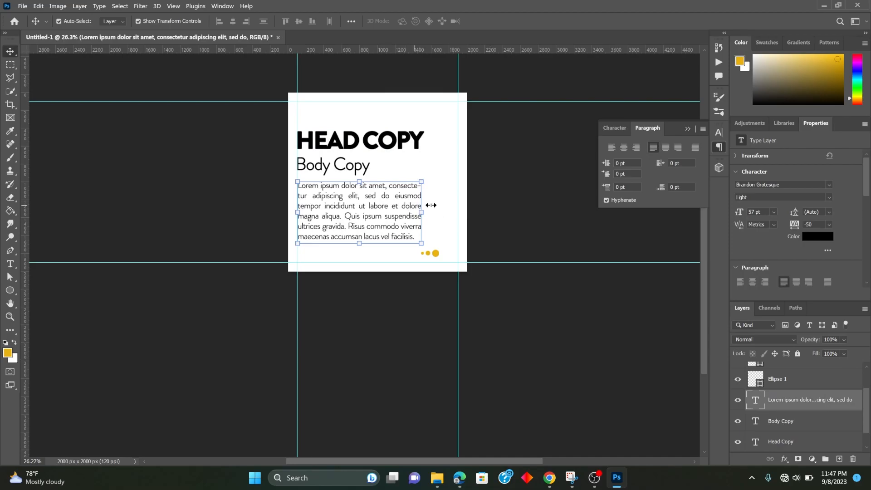
- Scale the paragraph up to about 103.5% and widen its text box slightly so the lines reflow
drag(425, 216, 432, 215)
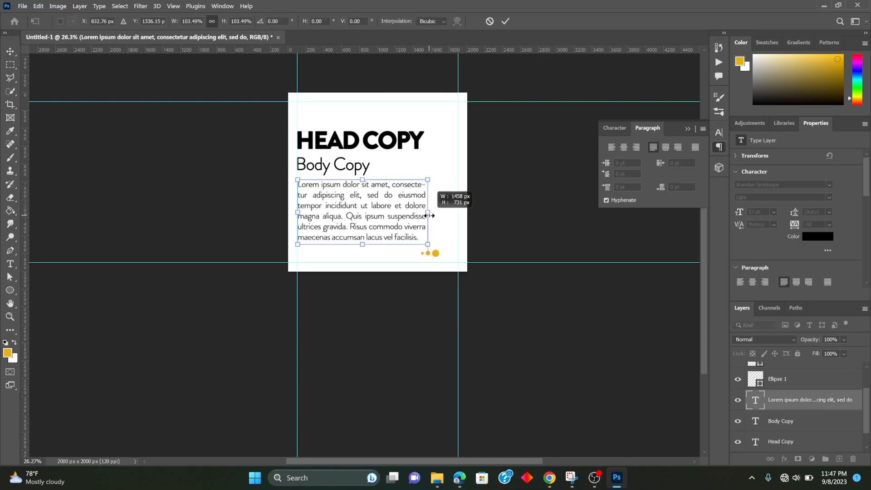
click(506, 22)
click(10, 264)
drag(425, 212, 430, 212)
click(487, 21)
click(8, 56)
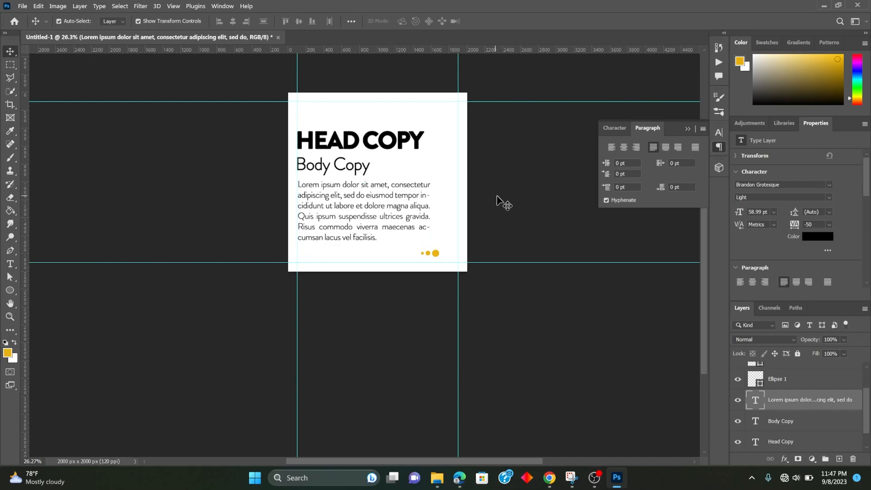
- Nudge Body Copy up closer to HEAD COPY, and shift the paragraph slightly up and left to match
click(406, 251)
click(346, 175)
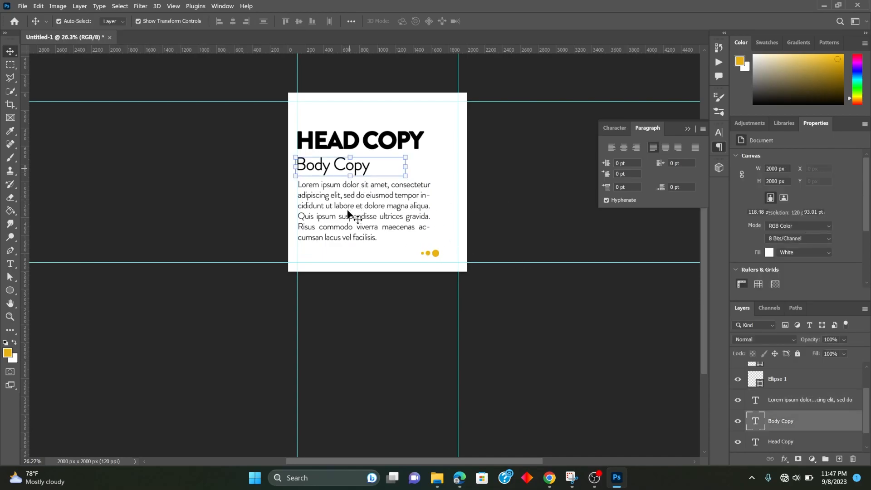
click(346, 218)
click(359, 169)
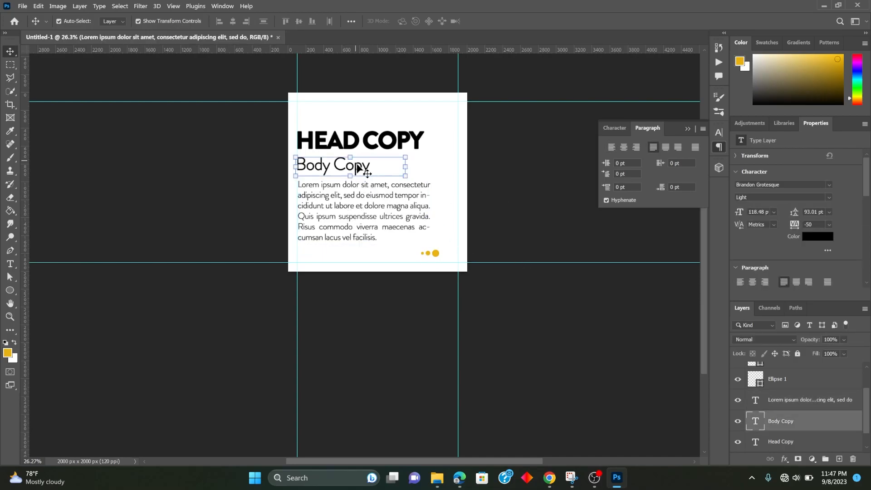
drag(366, 166, 366, 164)
drag(359, 214, 359, 216)
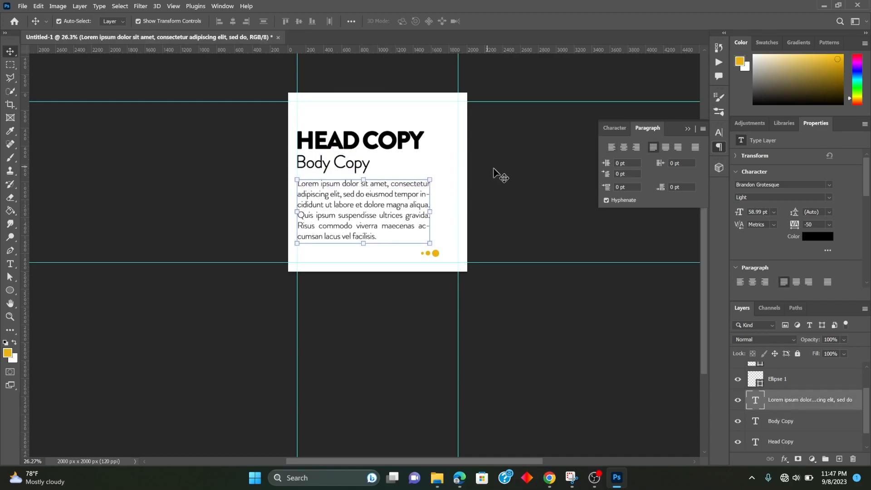
click(509, 170)
click(366, 169)
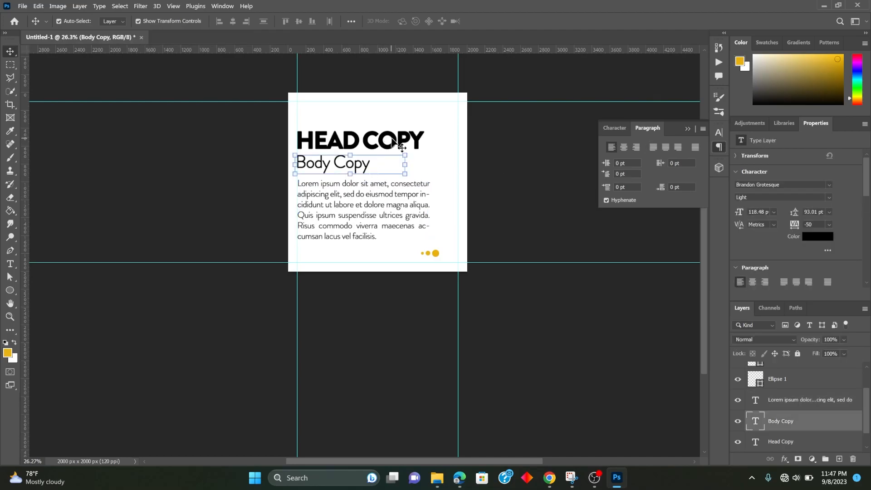
click(536, 226)
- Move the three yellow circles together into the lower-right corner of the canvas, just inside the guides
drag(411, 245, 441, 255)
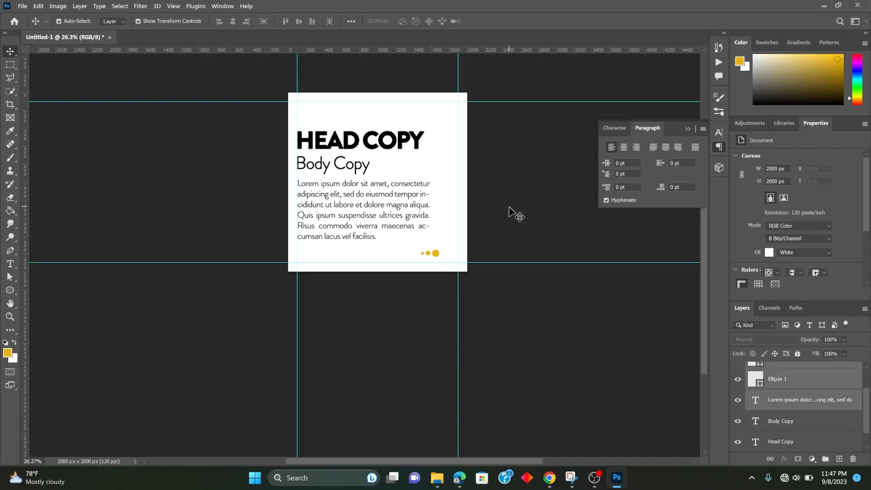
click(510, 208)
click(384, 225)
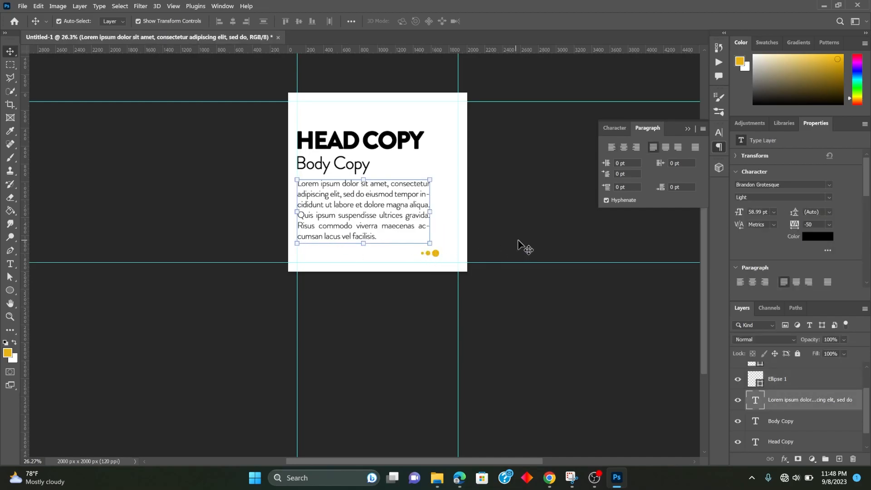
mouse_move(449, 258)
mouse_down()
mouse_move(415, 249)
mouse_move(457, 265)
mouse_move(186, 258)
mouse_move(463, 262)
mouse_up()
scroll(440, 252, up, 1)
scroll(440, 252, up, 2)
scroll(438, 251, down, 1)
click(540, 219)
scroll(415, 214, down, 3)
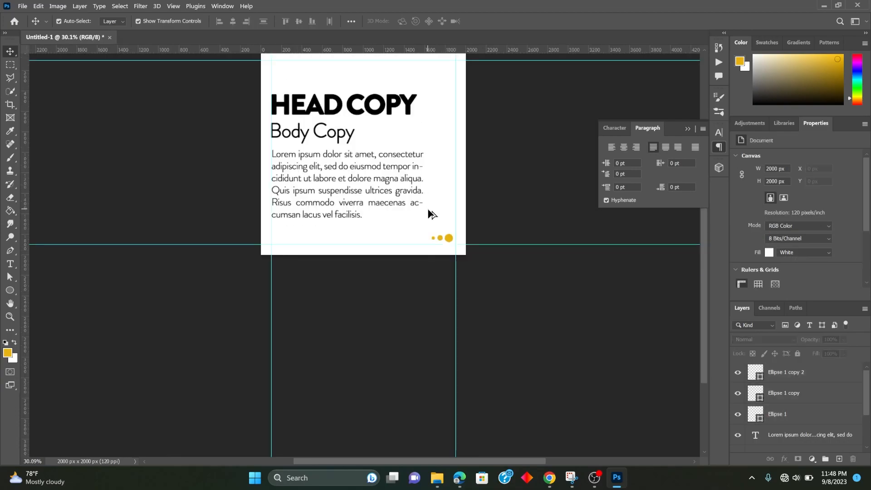
- Hide the guides to check the left-aligned layout, and show them again
scroll(431, 214, down, 1)
key(ctrl+semicolon)
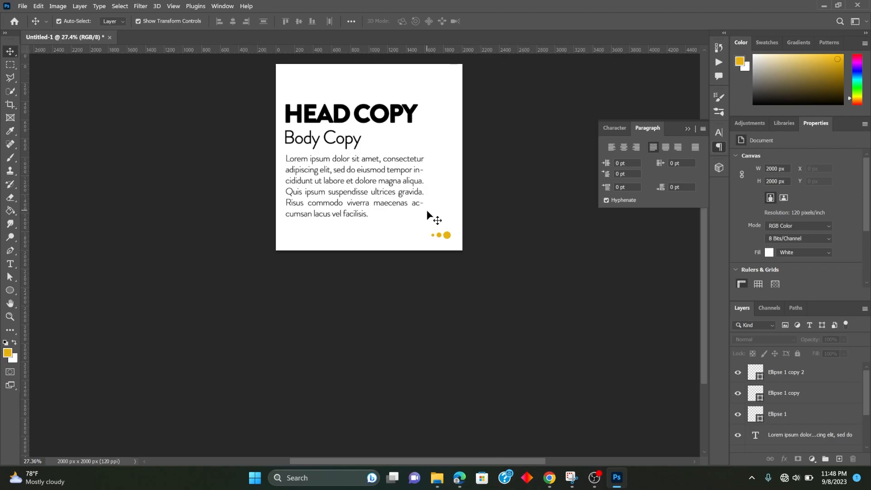
key(ctrl+semicolon)
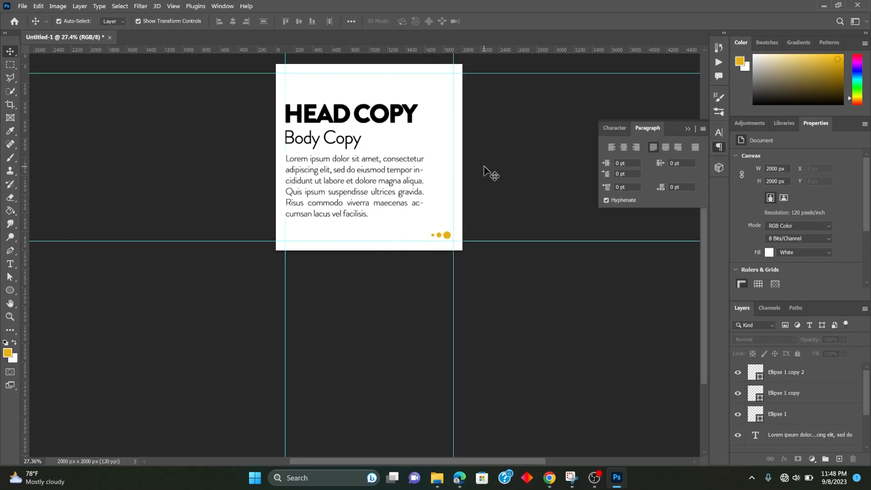
click(390, 164)
shift+click(347, 139)
shift+click(372, 121)
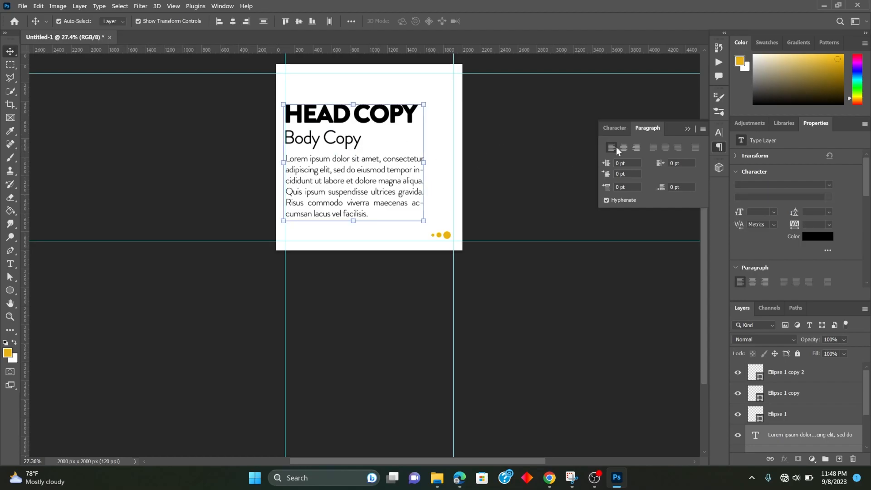
click(635, 147)
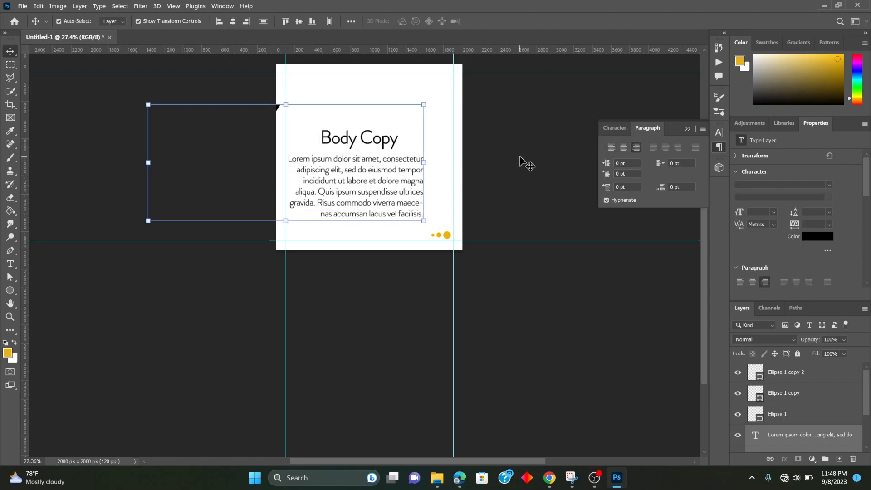
key(ctrl+z)
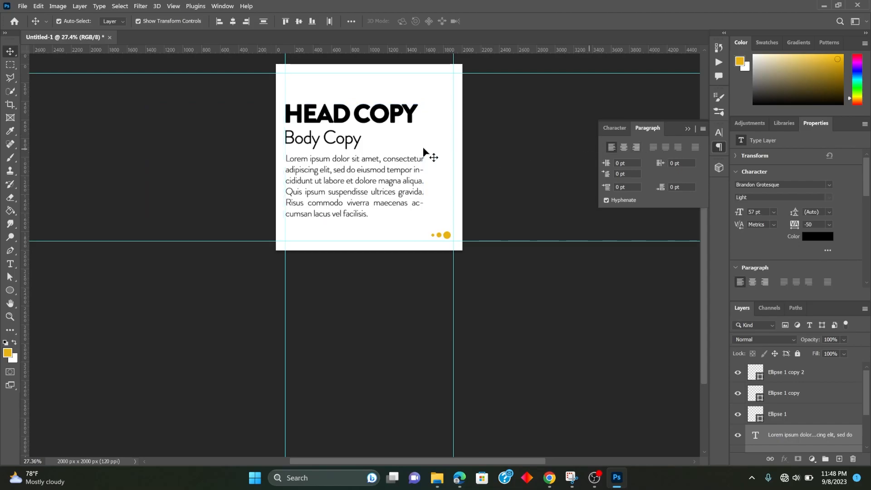
- Right-align the HEAD COPY and Body Copy text, and align the right edges of both layers
ctrl+click(359, 135)
shift+click(379, 113)
click(638, 145)
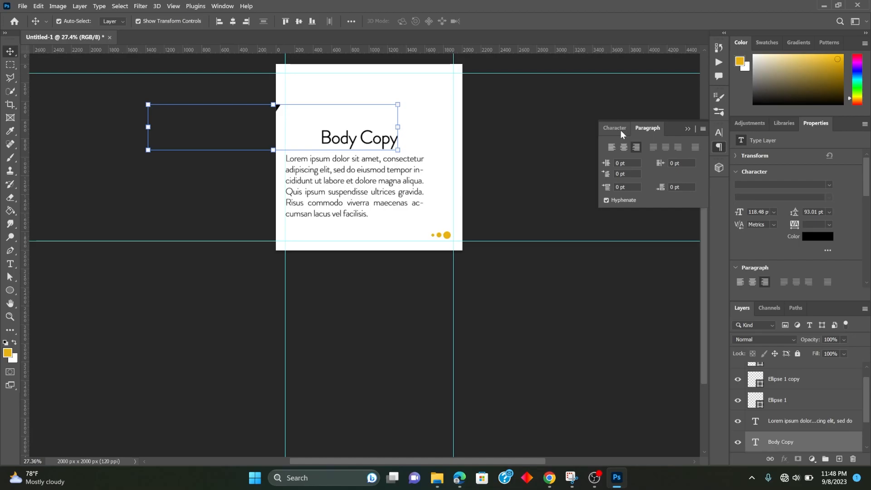
click(244, 21)
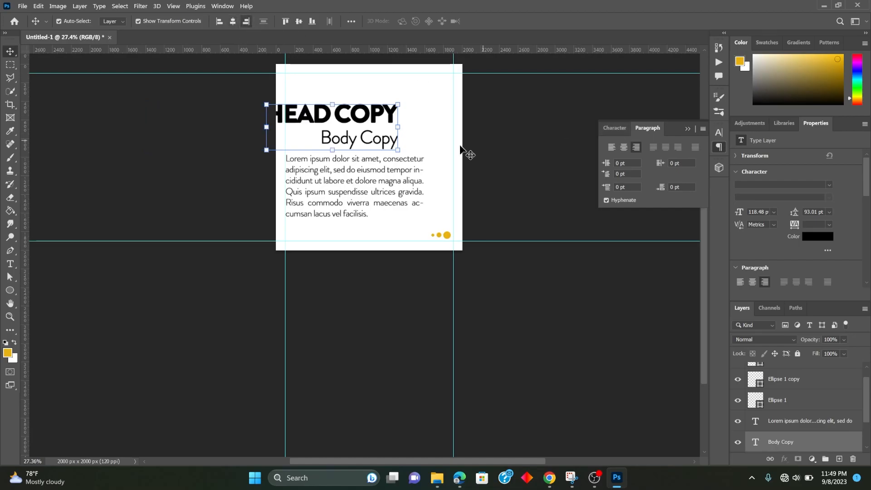
- Move HEAD COPY and Body Copy across to the right margin guide
drag(387, 119, 447, 117)
click(419, 117)
drag(393, 138, 445, 136)
click(514, 127)
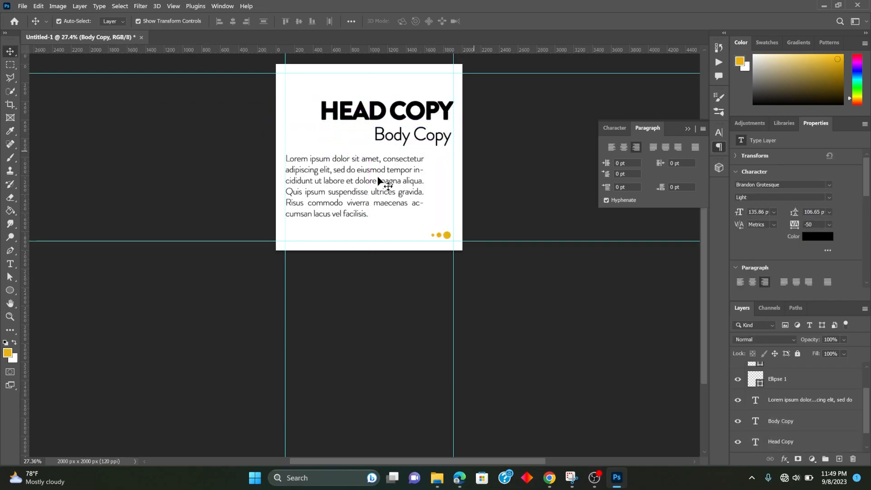
- Move the Lorem ipsum paragraph to the right margin guide and justify it with its last line aligned right
click(363, 174)
drag(361, 171, 393, 176)
click(679, 147)
click(509, 136)
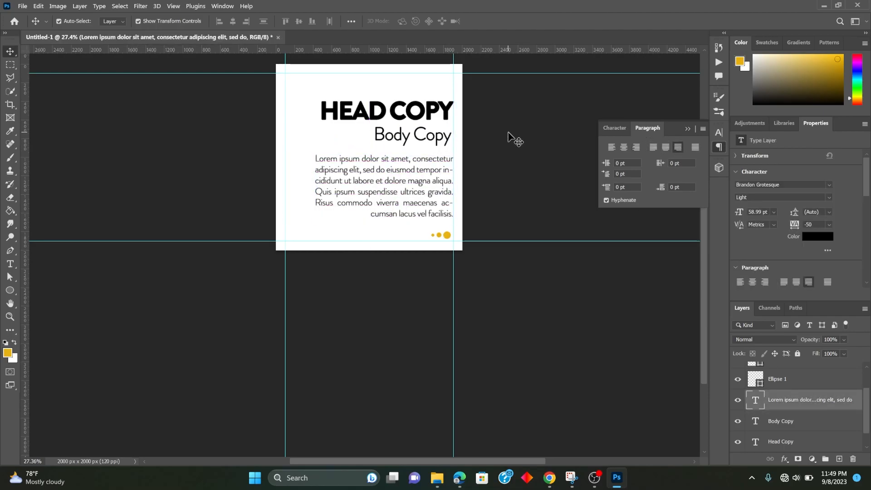
- Move the three yellow circles together into the lower-left corner of the canvas, just inside the guides
click(446, 236)
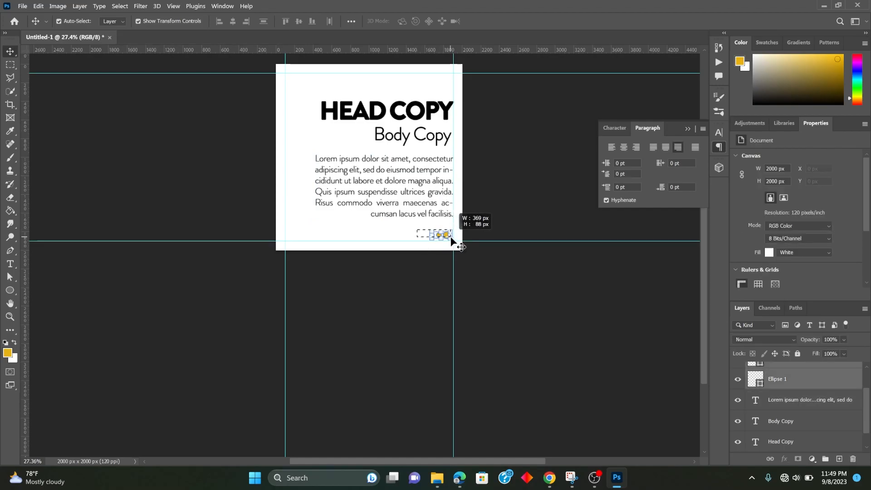
key(ctrl+t)
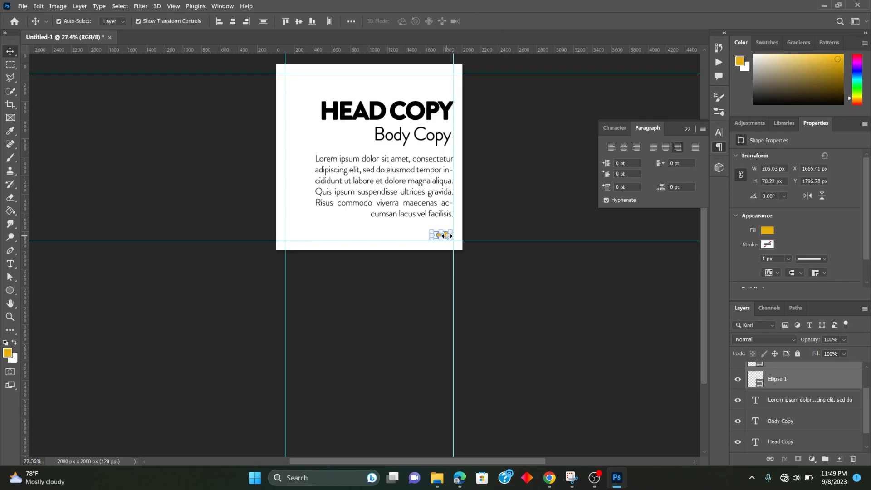
scroll(446, 236, up, 3)
drag(447, 234, 202, 232)
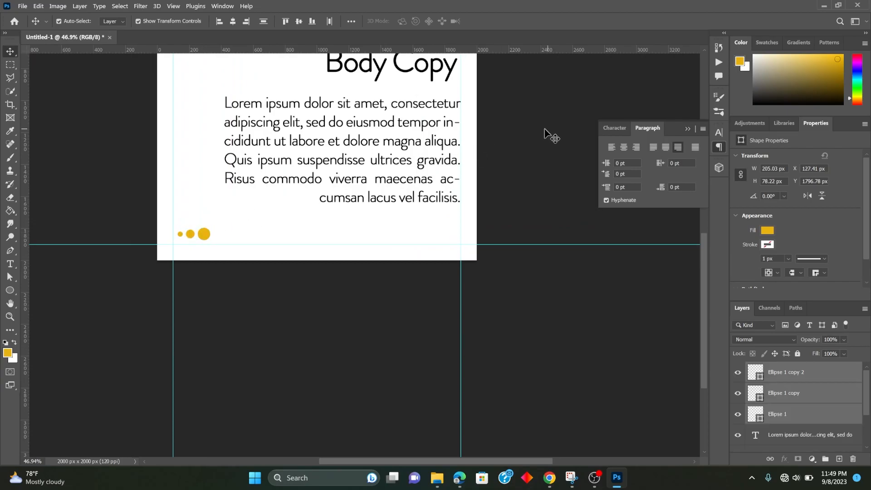
click(547, 129)
- Hide the guides and view the whole right-aligned layout
scroll(430, 147, down, 3)
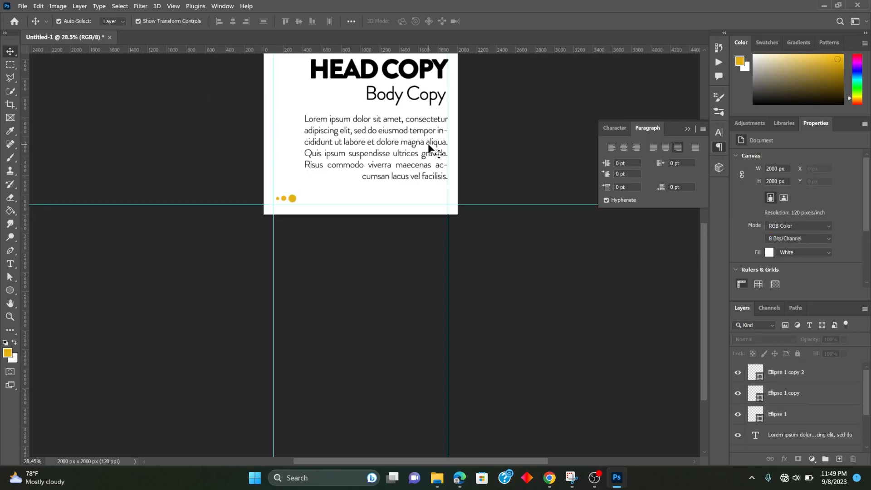
key(ctrl+semicolon)
scroll(400, 264, up, 3)
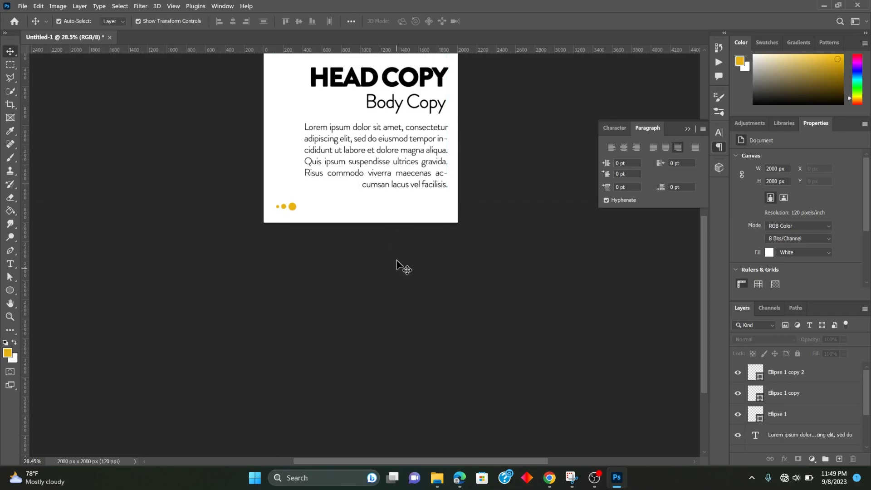
scroll(398, 262, up, 4)
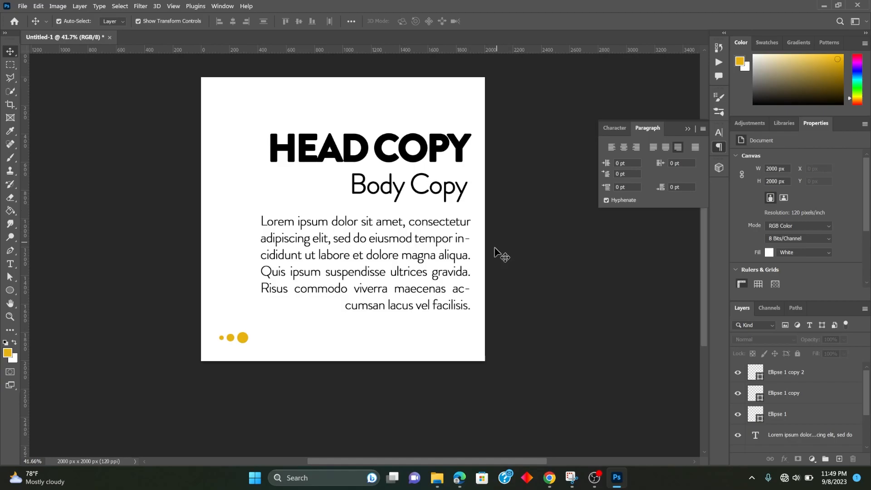
- Show the guides again and insert line breaks in the paragraph before "incididunt" and "maecenas"
click(391, 249)
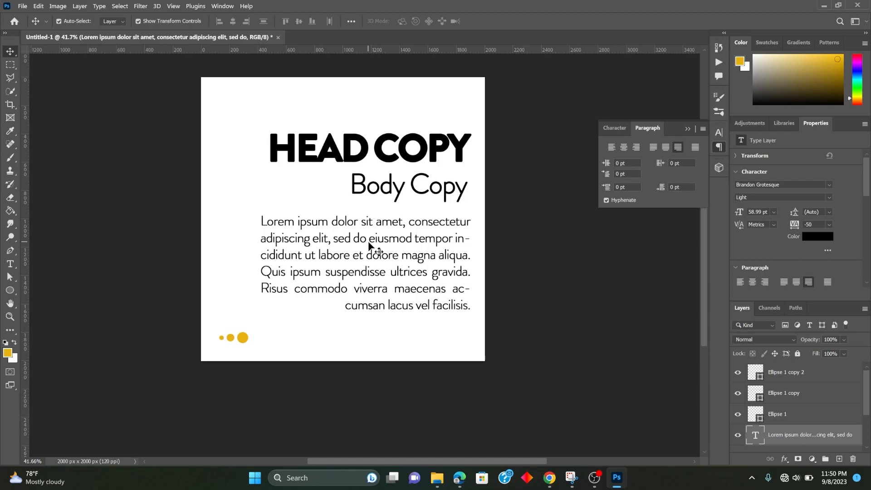
key(ctrl+t)
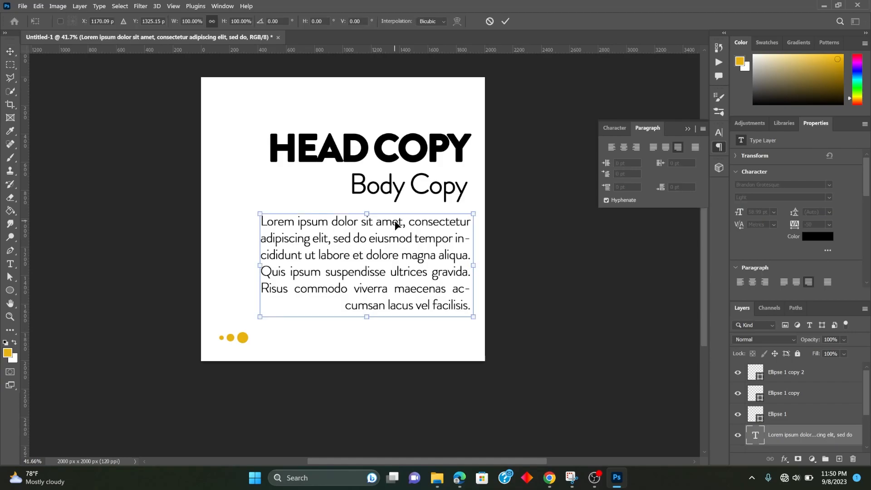
key(ctrl+semicolon)
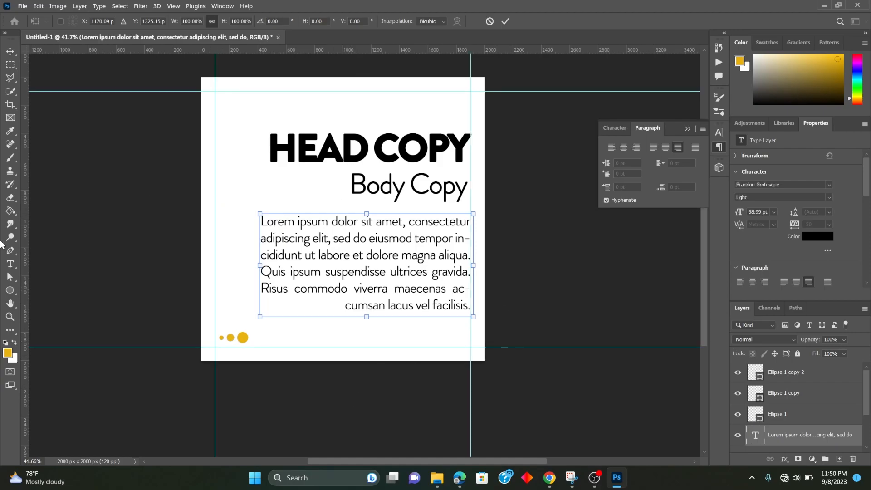
click(10, 264)
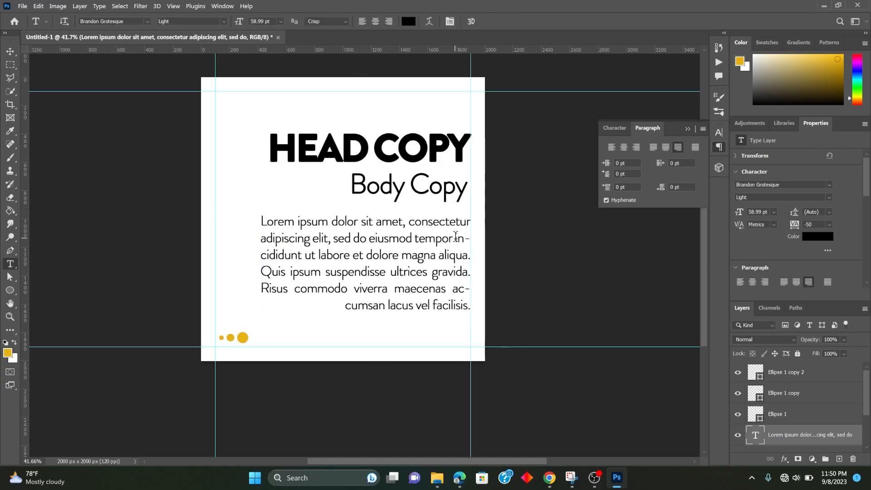
click(460, 239)
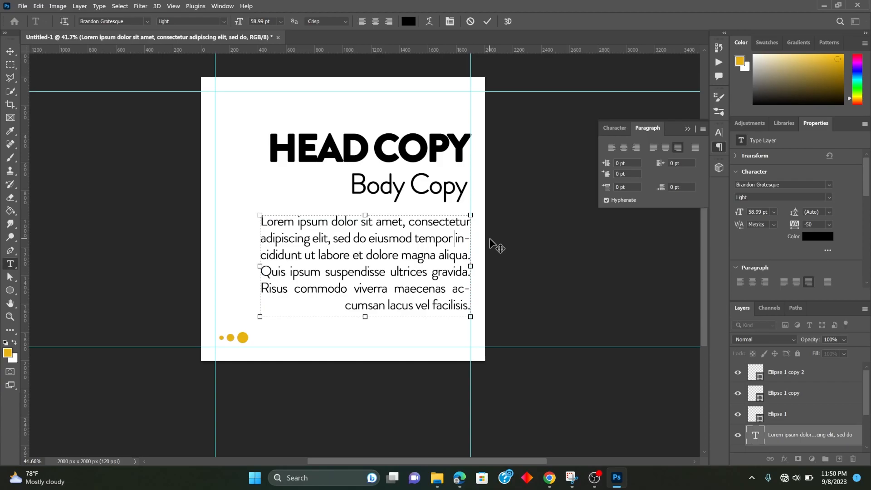
key(Return)
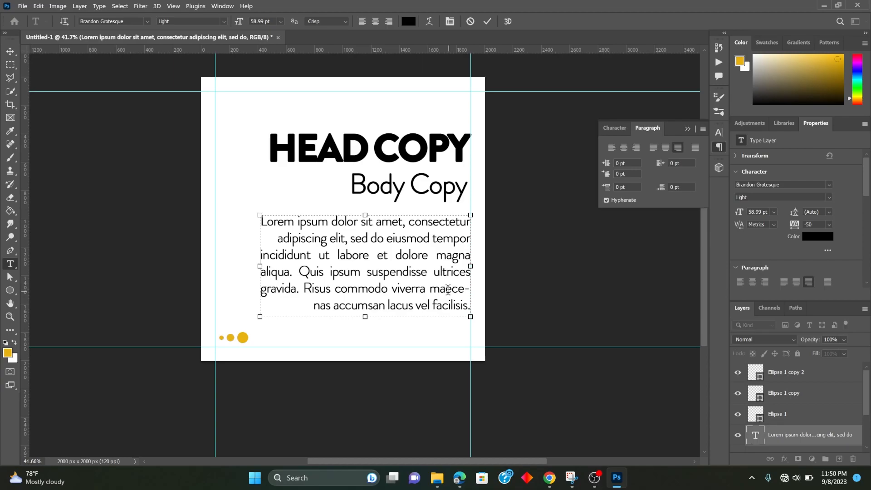
click(432, 291)
key(Return)
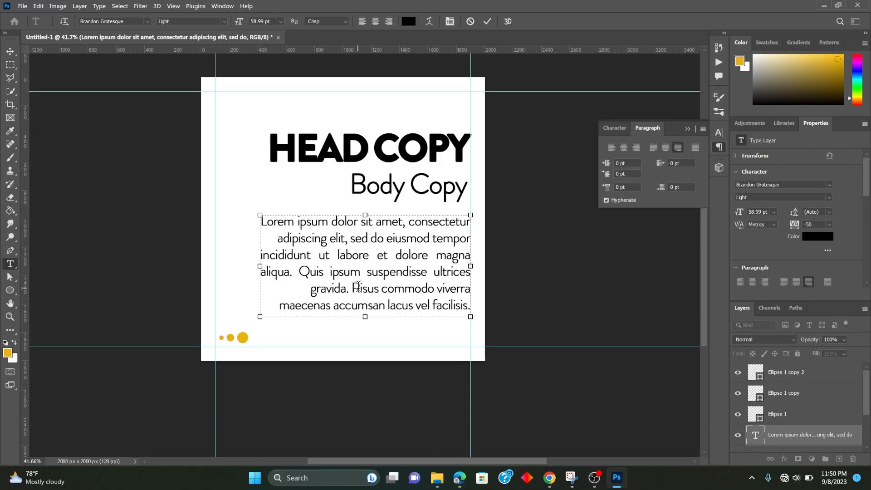
- Insert a line break before "Quis" and extend the paragraph's text box downward to fit one more line
key(Return)
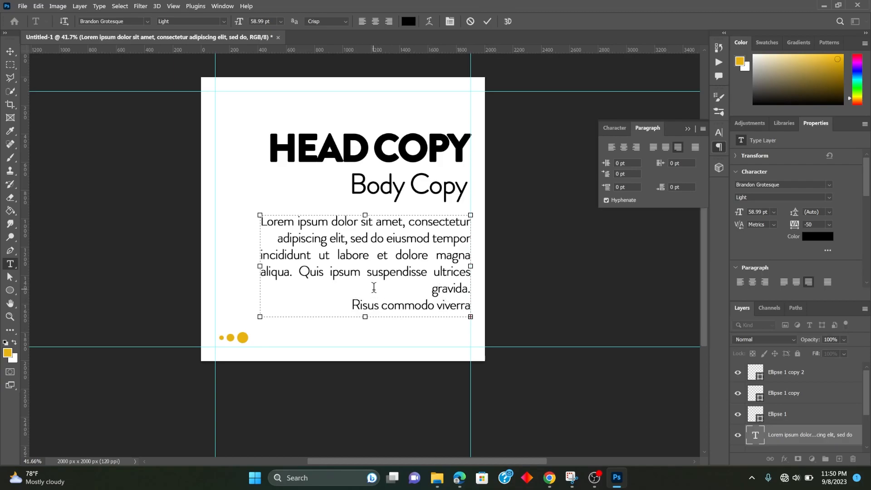
key(BackSpace)
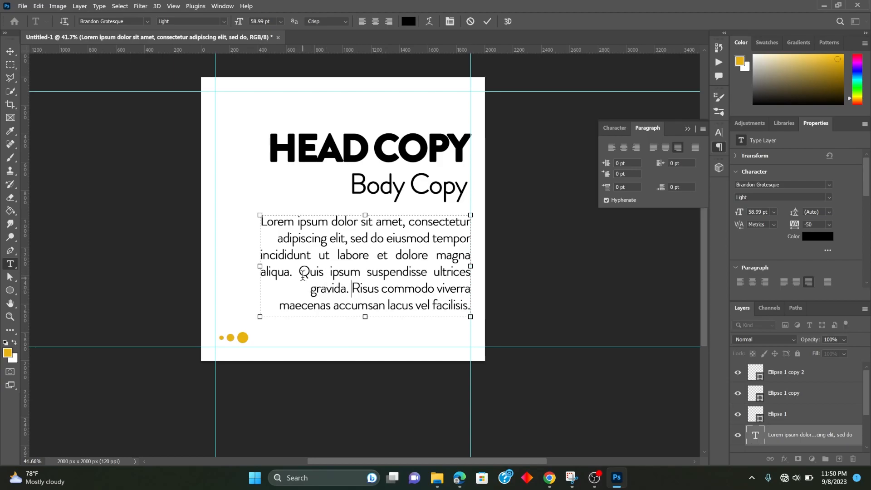
click(301, 272)
key(Return)
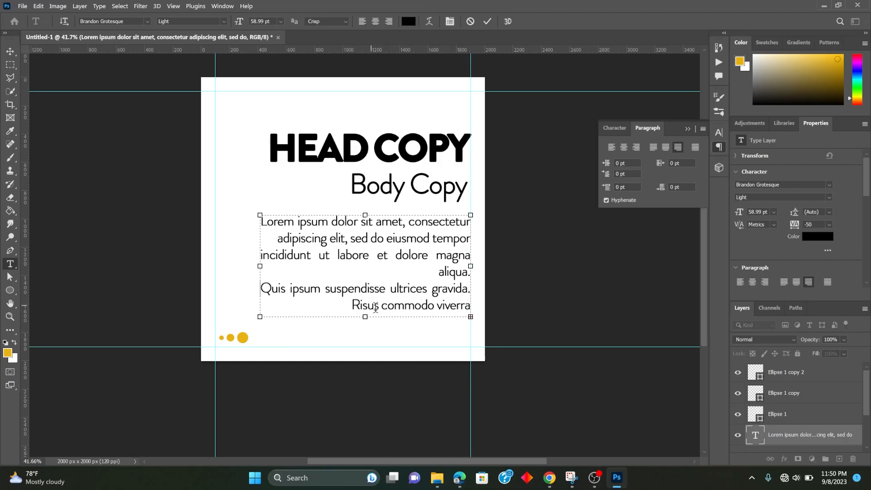
mouse_move(365, 317)
mouse_down()
mouse_move(366, 338)
mouse_move(366, 326)
mouse_up()
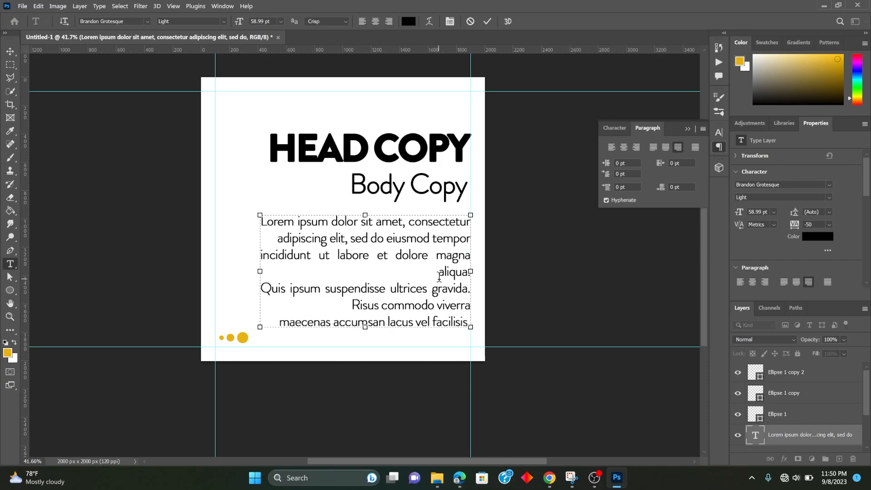
click(440, 274)
key(BackSpace)
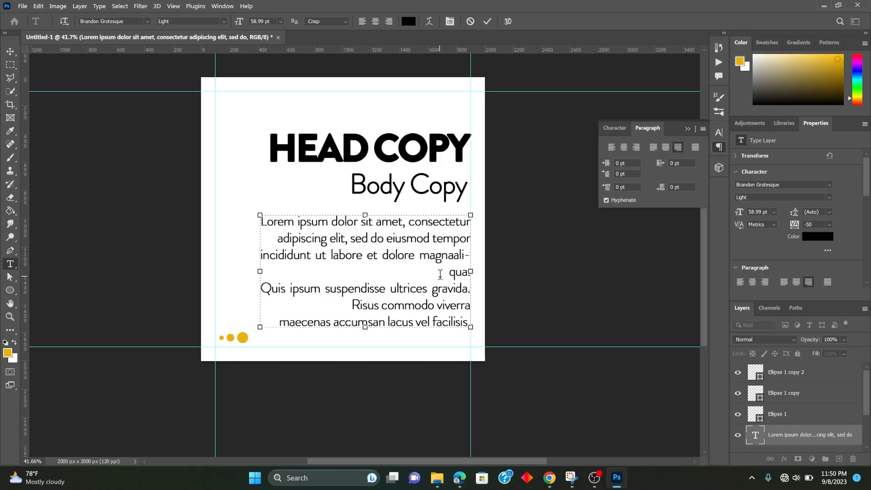
key(ctrl+z)
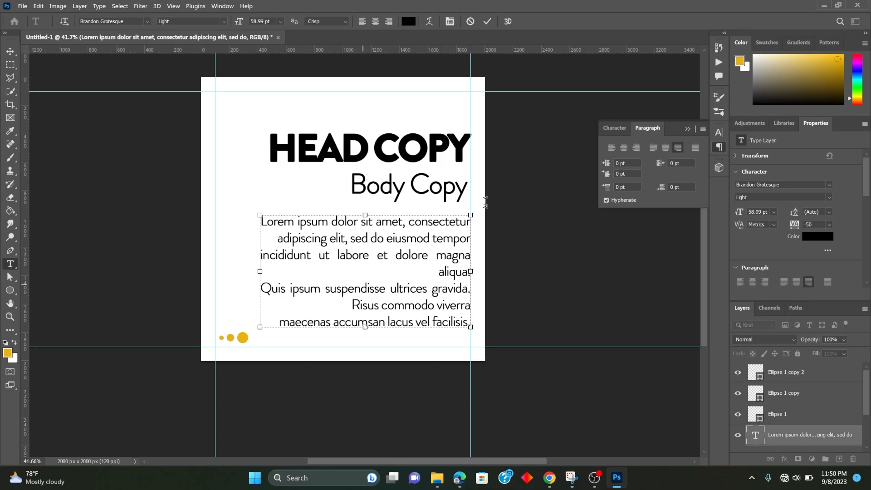
- Right-align the "incididunt ut labore" passage and narrow the text box to match HEAD COPY's left edge
click(635, 148)
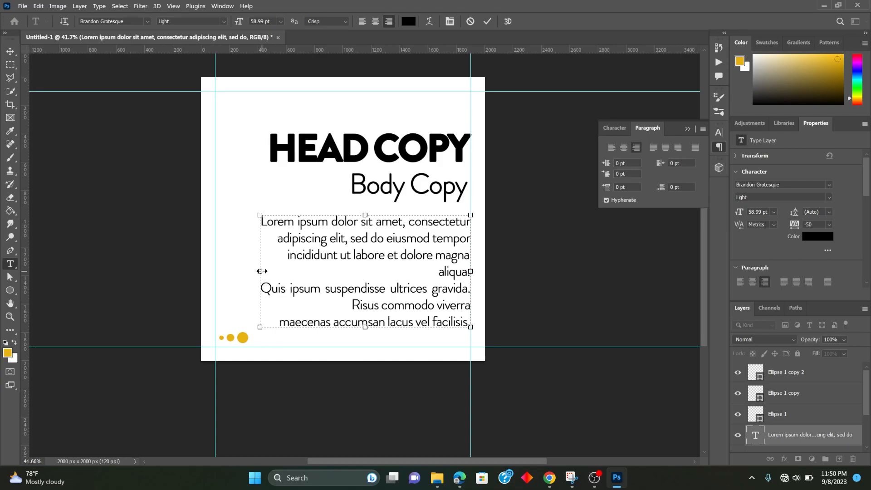
drag(260, 271, 278, 271)
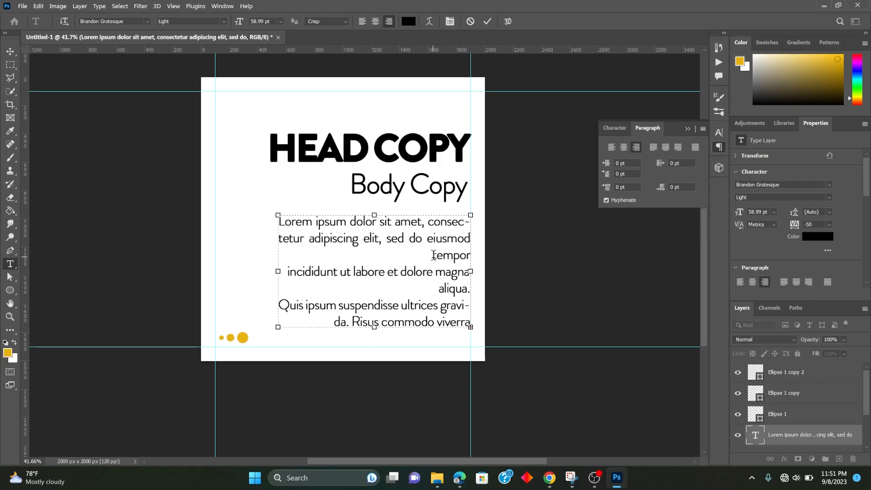
mouse_move(278, 271)
mouse_down()
mouse_move(376, 270)
mouse_move(270, 270)
mouse_up()
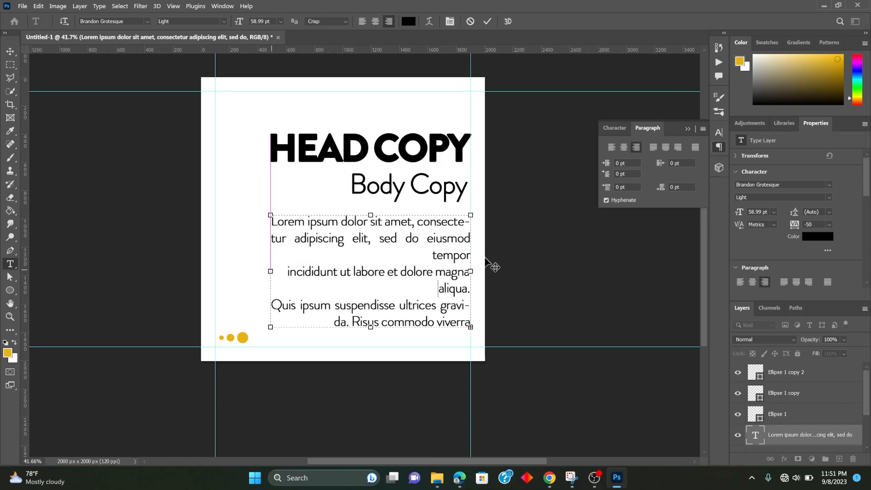
- Insert a line break before "et dolore magna aliqua" in the paragraph
click(432, 256)
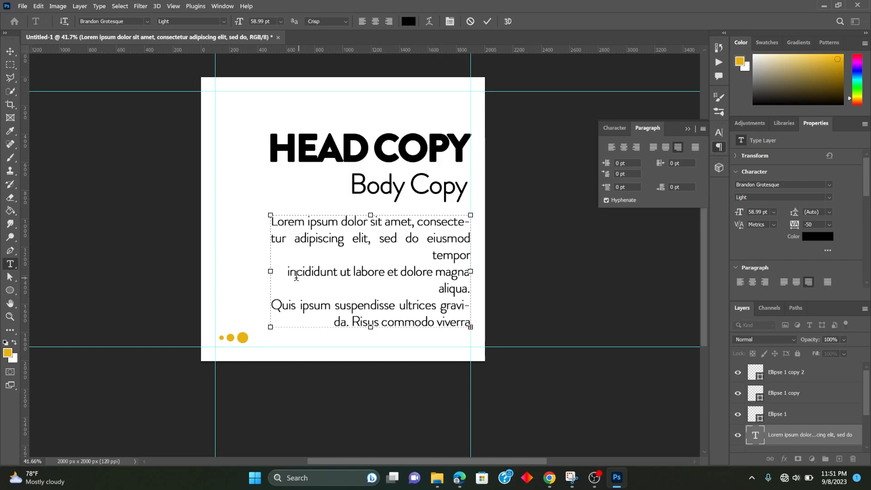
click(288, 272)
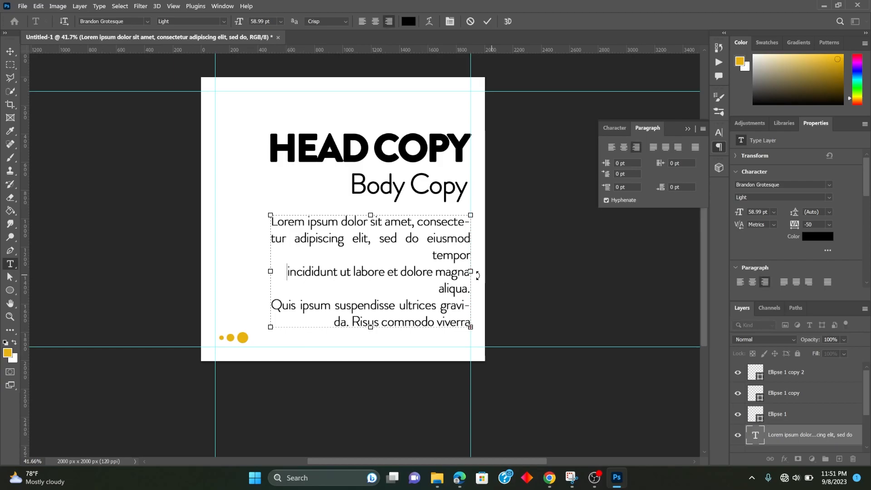
click(387, 272)
key(BackSpace)
key(Return)
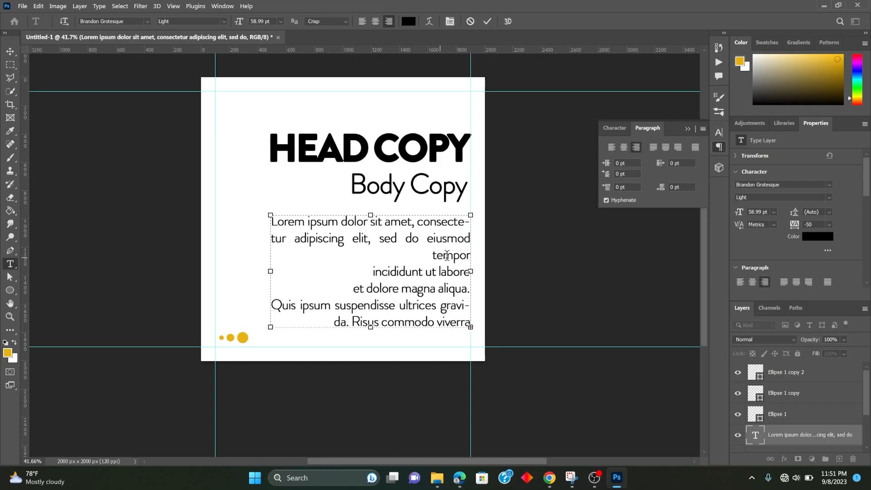
click(468, 256)
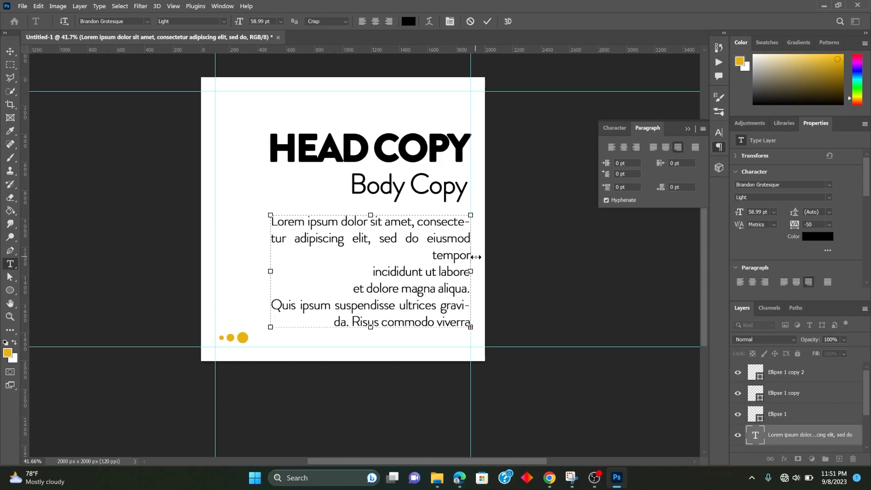
- Join "incididunt ut labore" to the "tempor" line and insert a line break before "gravida" in the paragraph
key(Delete)
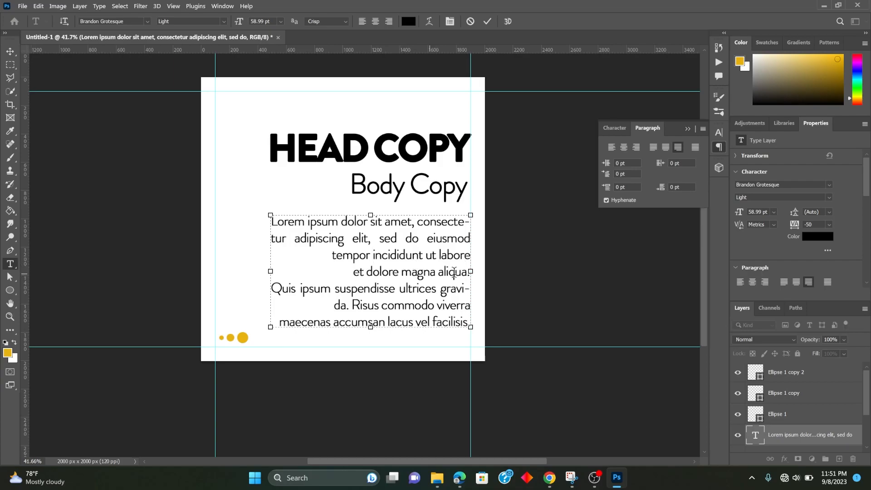
click(440, 288)
key(BackSpace)
key(Return)
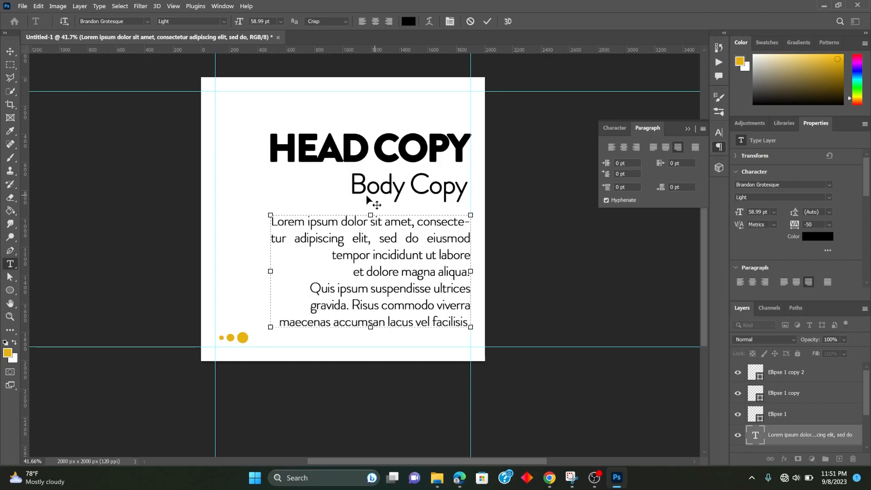
- Widen the paragraph's text box slightly to the left and insert a line break before "magna aliqua"
mouse_move(271, 271)
mouse_down()
mouse_move(282, 270)
mouse_move(262, 270)
mouse_up()
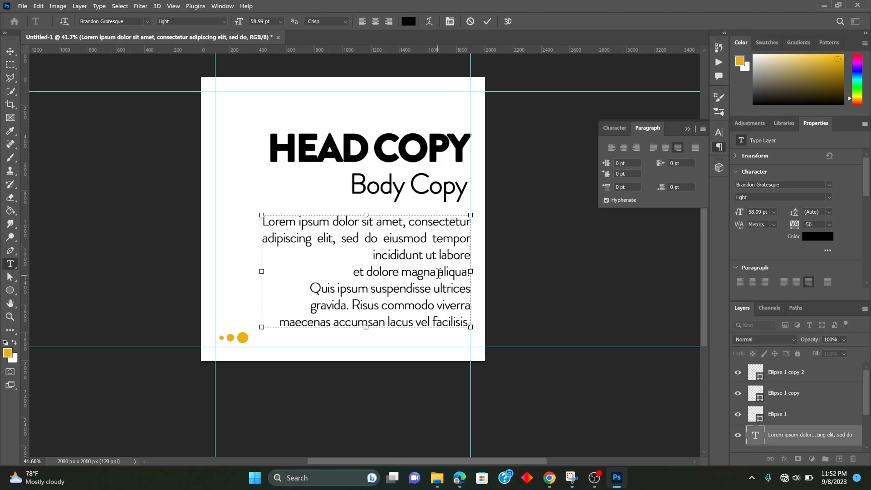
click(402, 272)
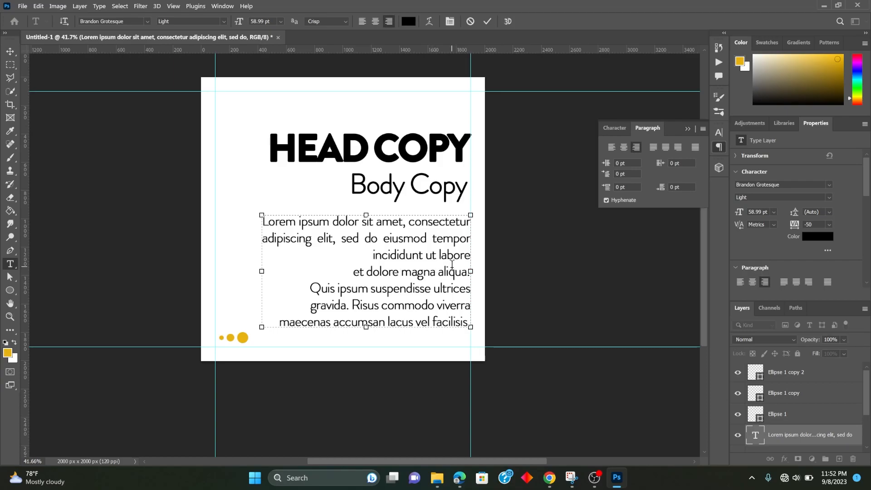
key(Return)
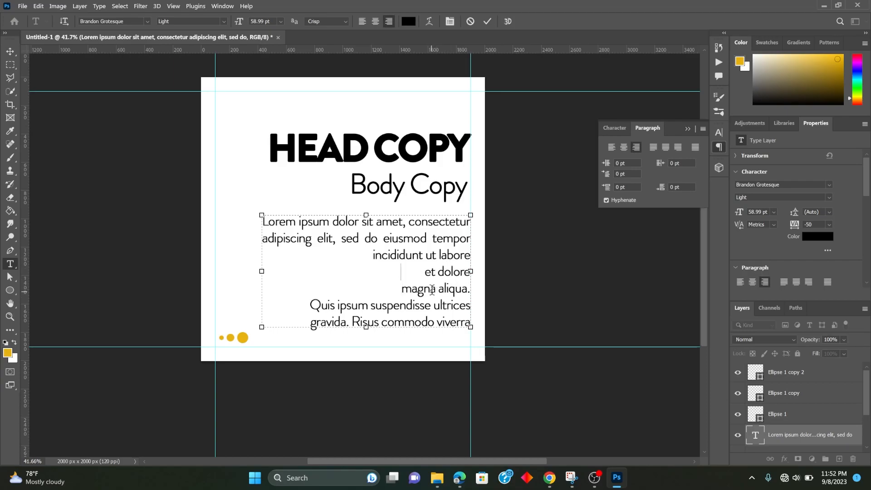
key(BackSpace)
key(BackSpace)
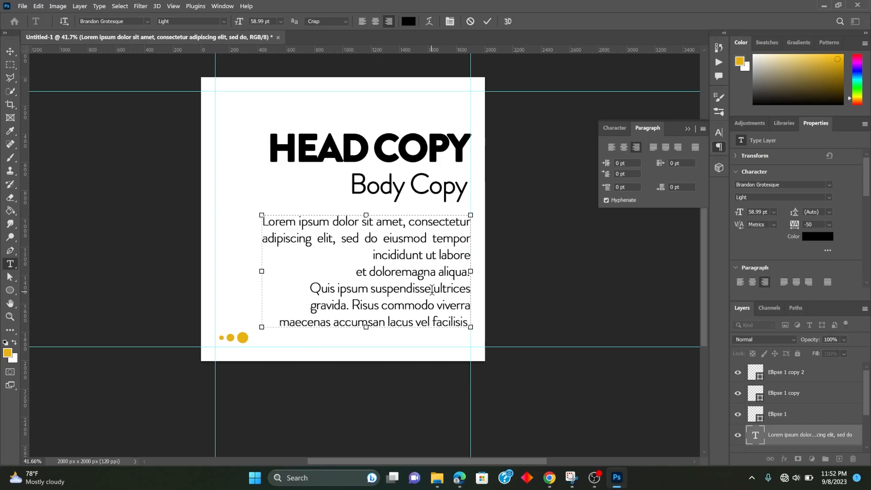
key(Return)
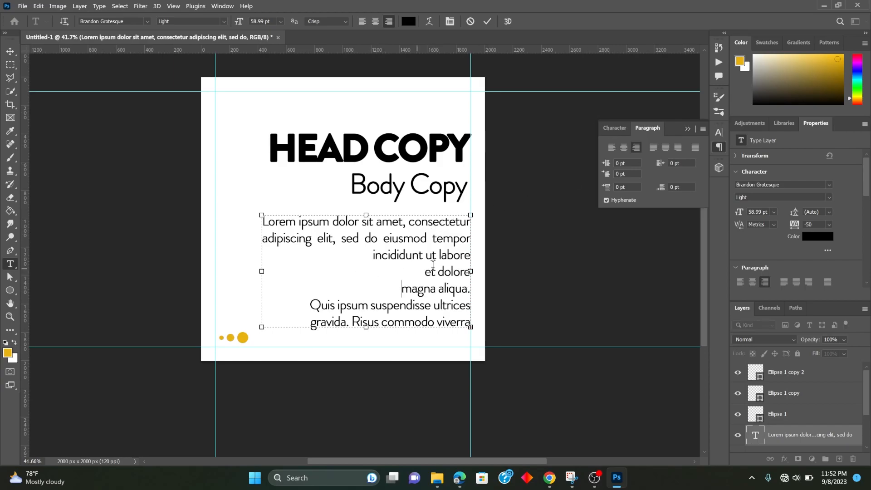
- Join "et dolore" to the "incididunt ut labore" line and commit the paragraph text edits
click(470, 255)
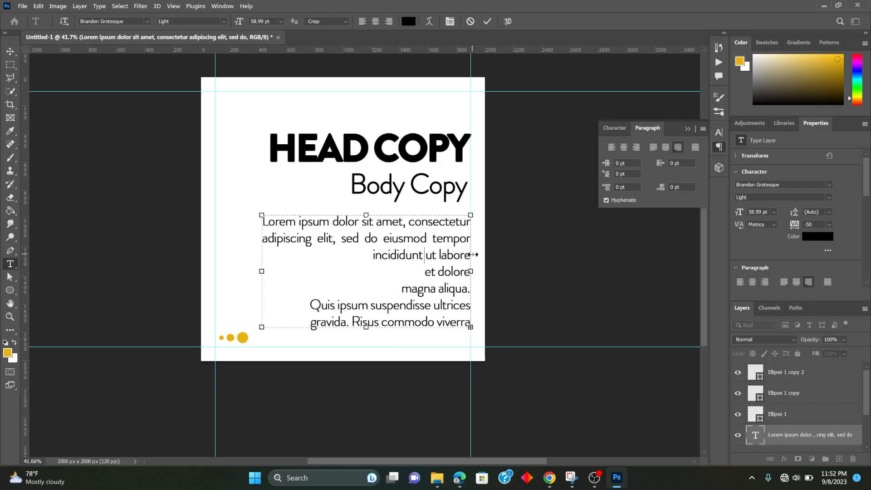
key(Delete)
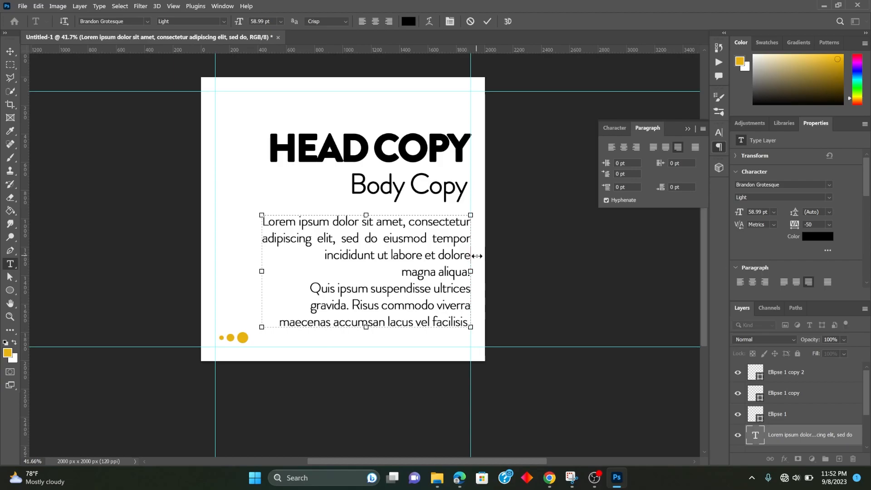
key(Delete)
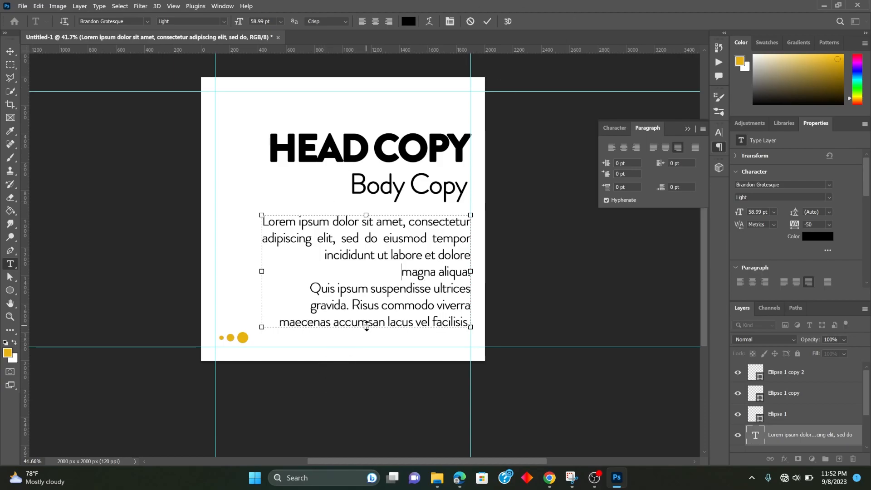
drag(366, 326, 368, 312)
drag(367, 311, 367, 327)
click(488, 22)
click(10, 52)
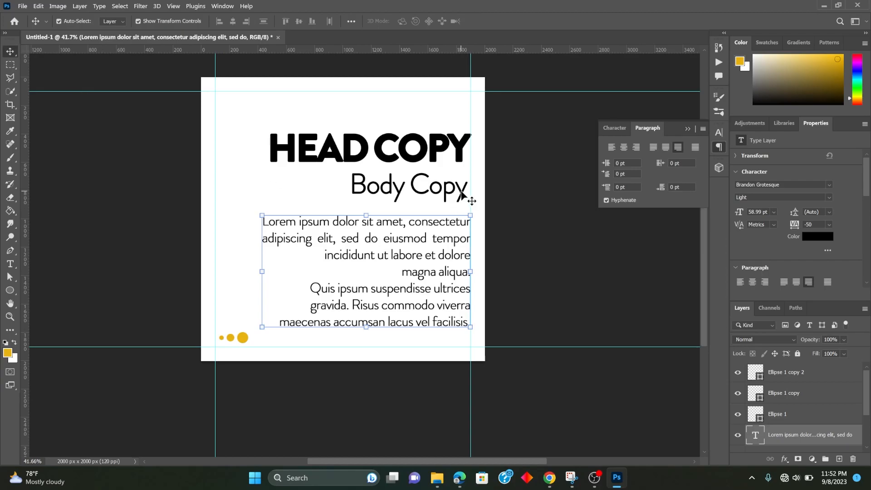
- Move the paragraph slightly closer to Body Copy, and shift HEAD COPY, Body Copy and the paragraph up together
drag(398, 239, 398, 232)
shift+click(409, 197)
shift+click(386, 158)
drag(387, 158, 386, 149)
- Deselect the text layers and check the right-aligned layout with the guides hidden and shown again
click(538, 153)
key(ctrl+semicolon)
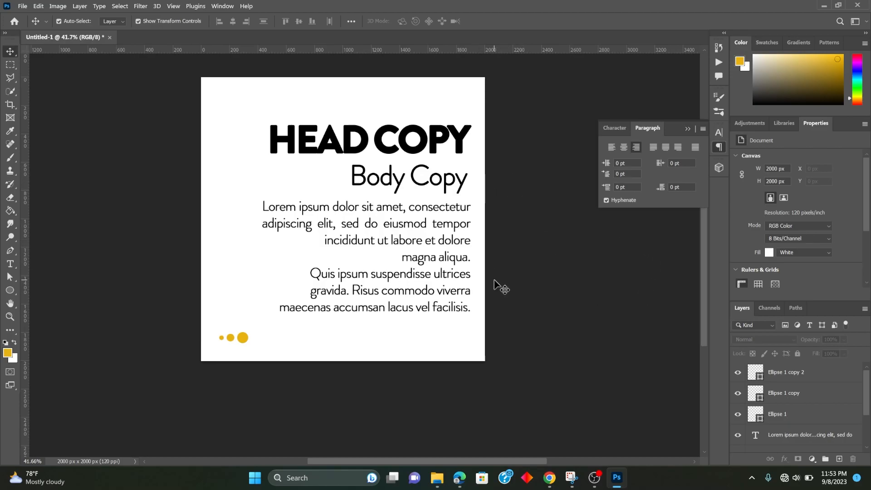
key(ctrl+semicolon)
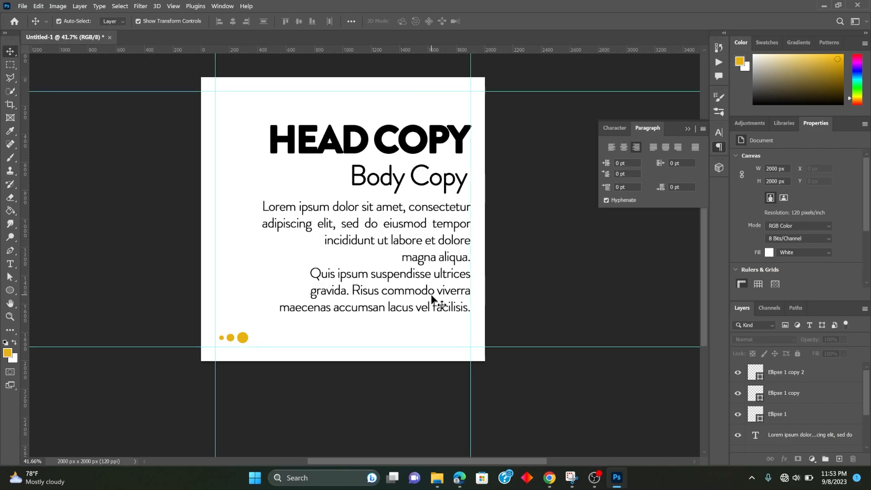